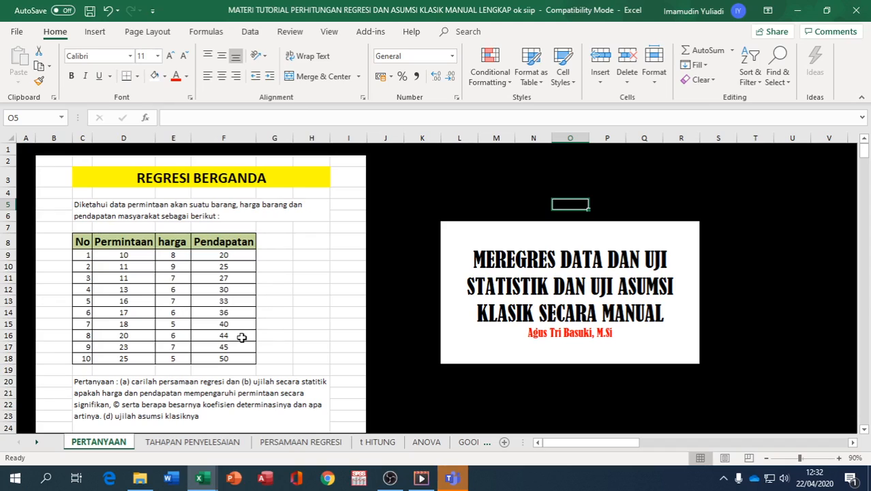
Open the TAHAPAN PENYELESAIAN sheet and close the Microsoft Teams window
click(216, 444)
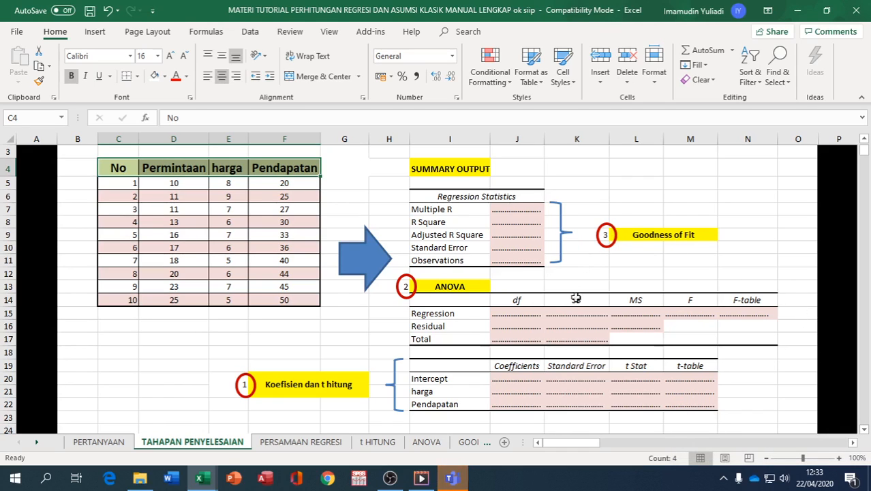
click(452, 479)
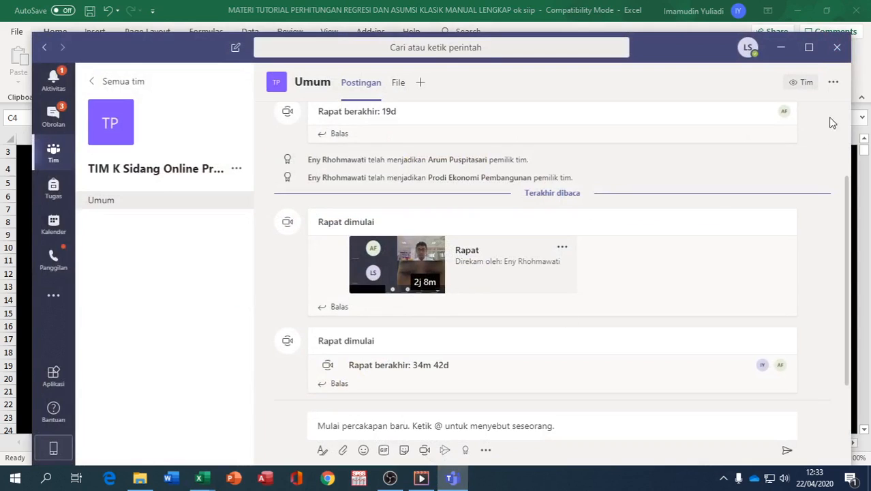
click(838, 50)
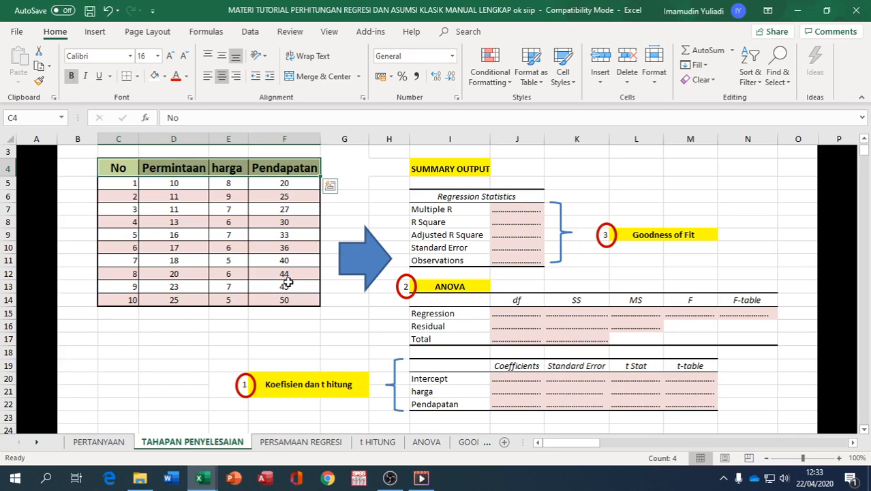
Label the Permintaan, harga and Pendapatan columns Y, X1 and X2 in cells D15 to F15 below the data table
click(169, 167)
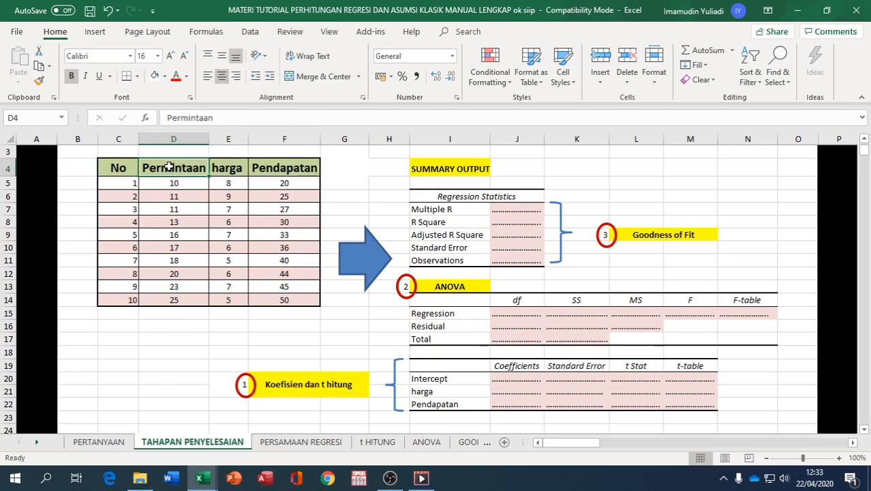
click(219, 167)
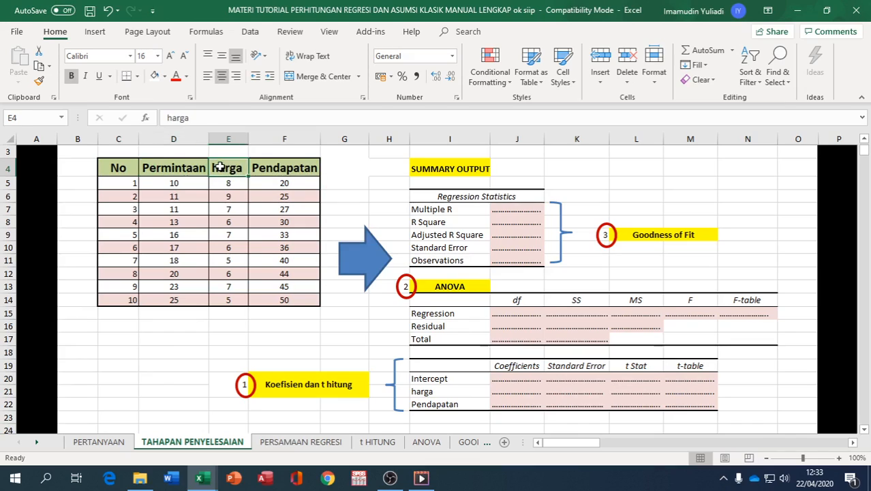
click(261, 166)
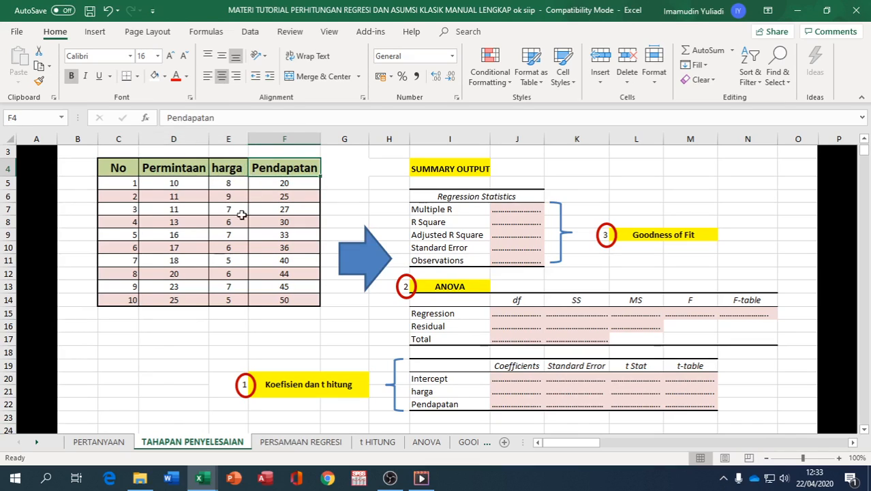
click(192, 313)
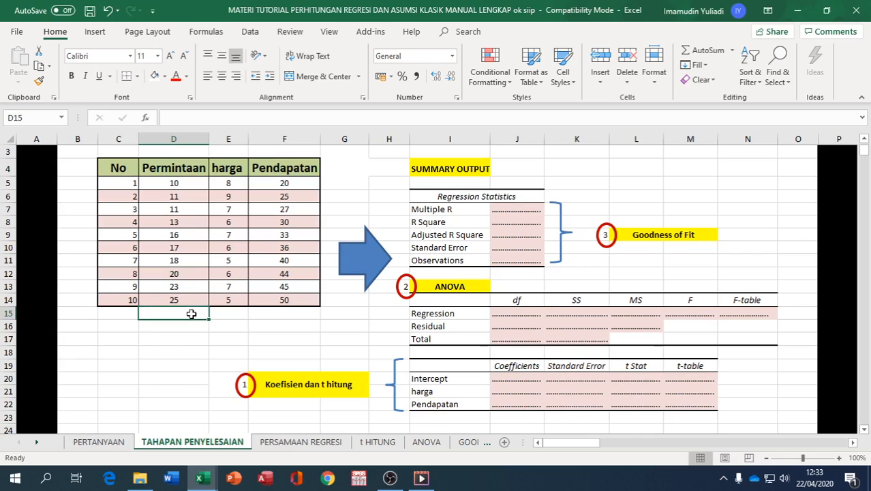
text(Y)
key(Tab)
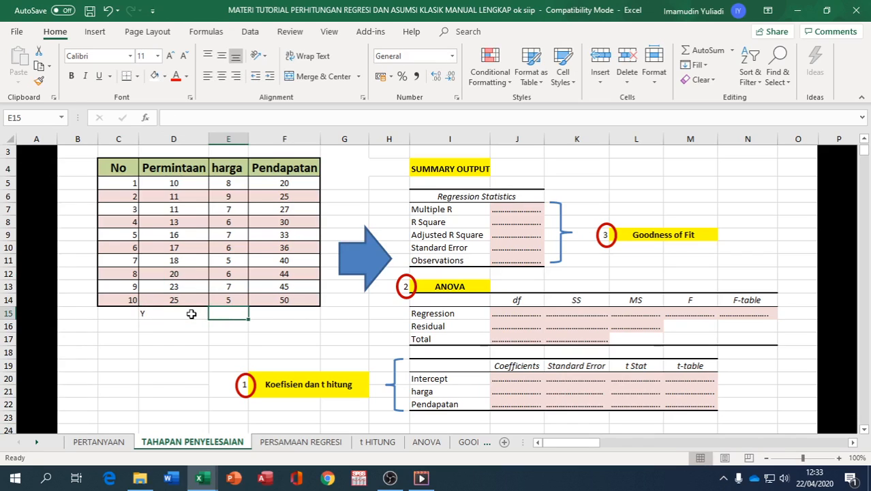
text(X1)
key(Tab)
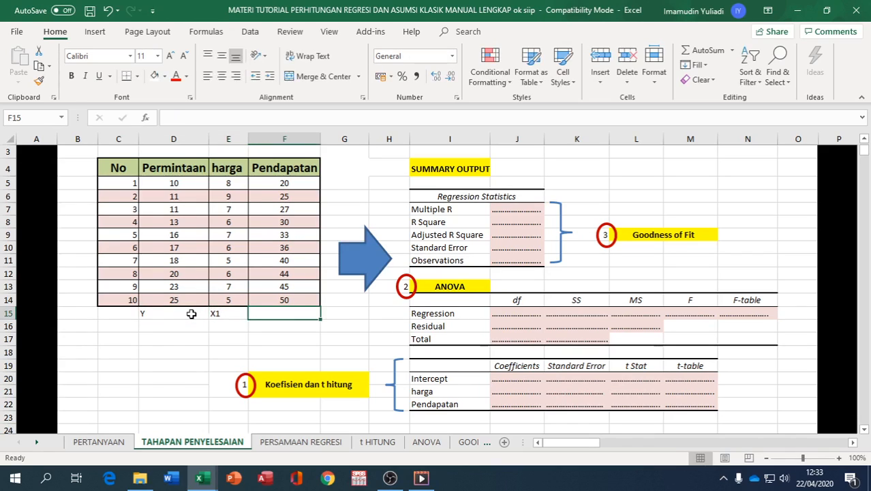
text(X2)
Centre the Y, X1 and X2 labels in cells D15:F15
drag(167, 338, 218, 338)
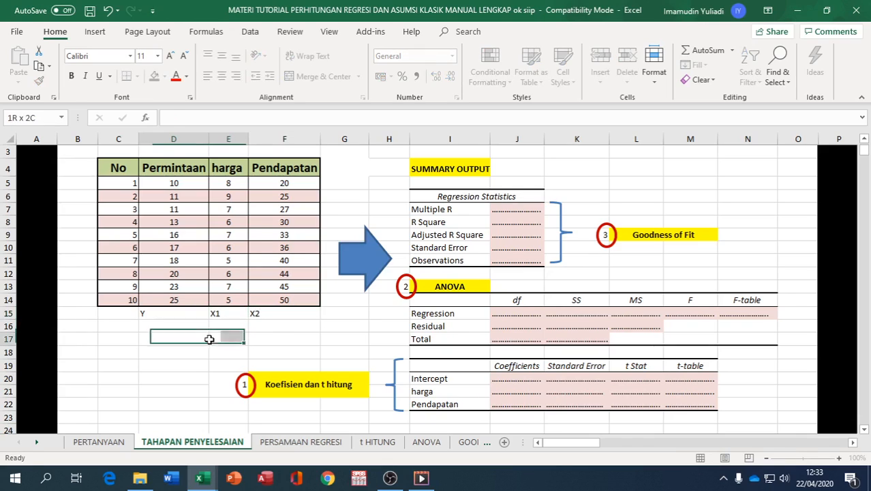
drag(178, 314, 286, 314)
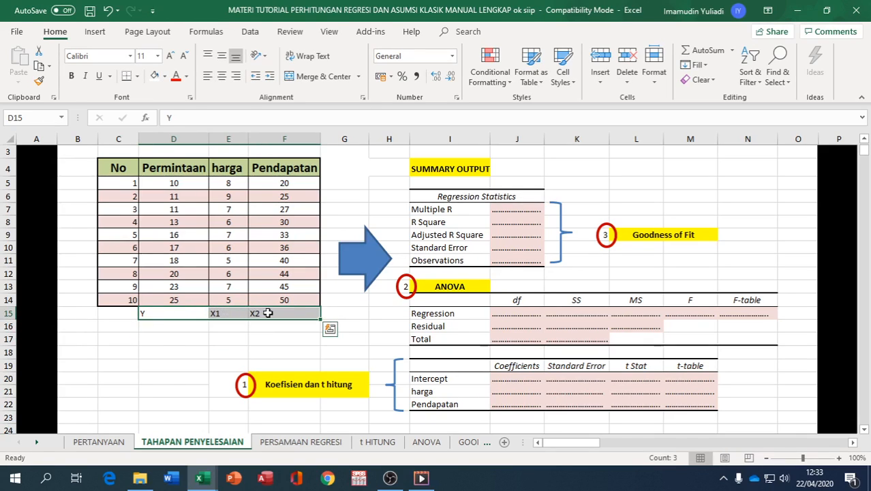
click(221, 76)
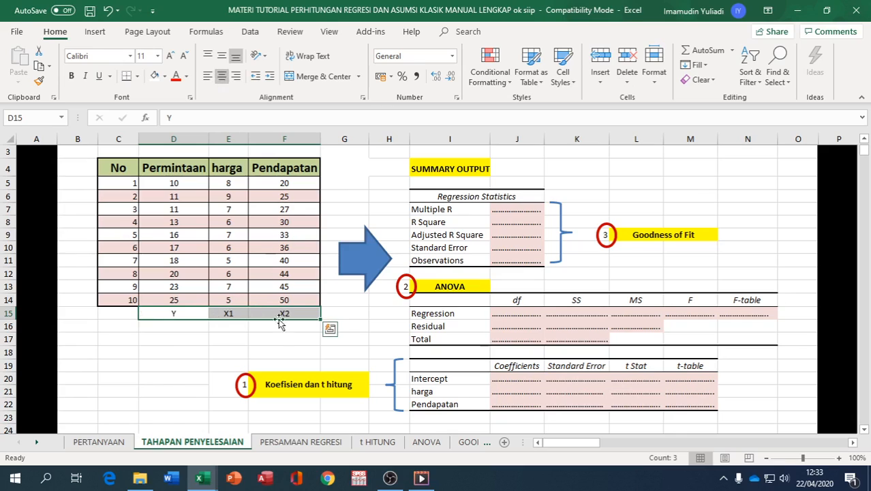
On the PERSAMAAN REGRESI sheet, fill the three normal equations under "buat persamaan" in rows 18 to 20 with yellow
click(304, 444)
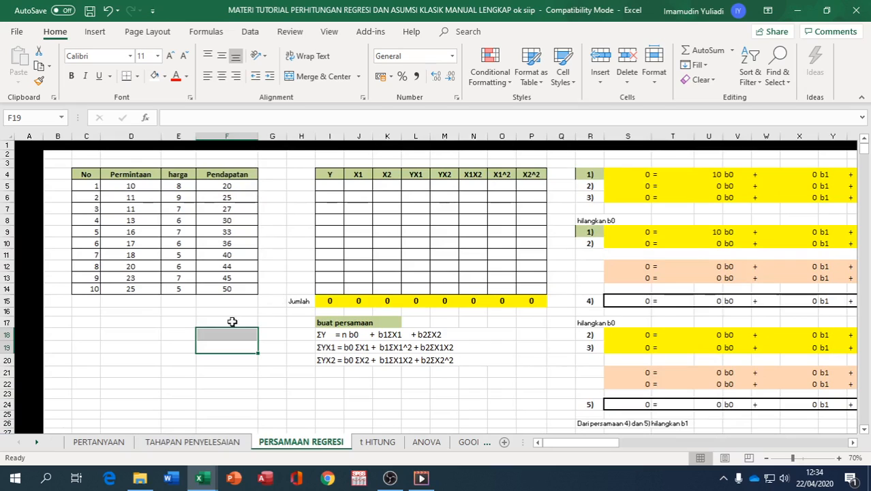
click(235, 375)
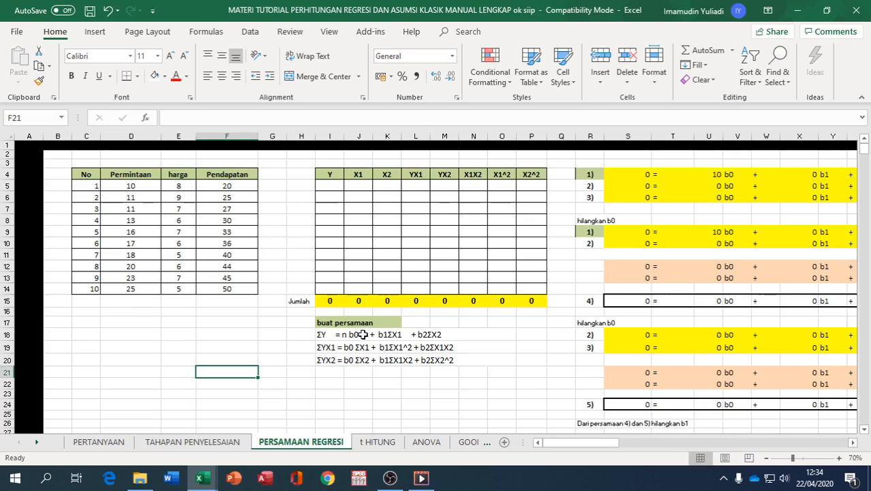
click(324, 334)
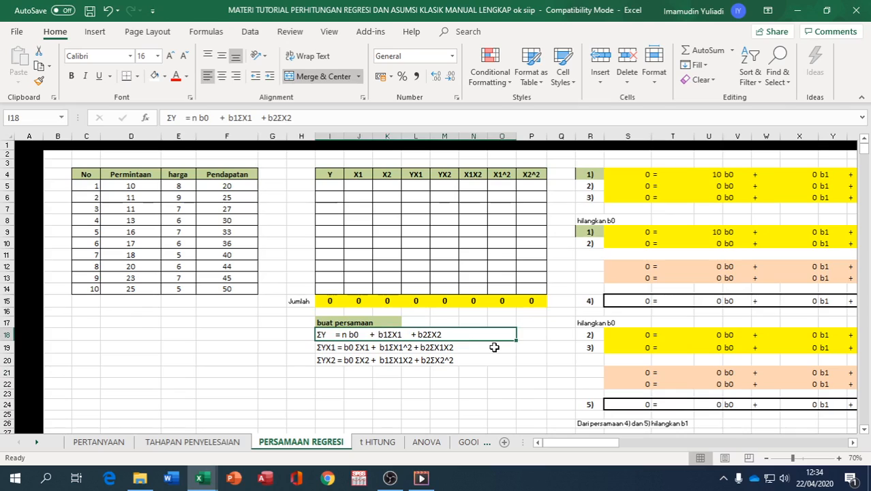
key(shift+Down)
key(shift+Down)
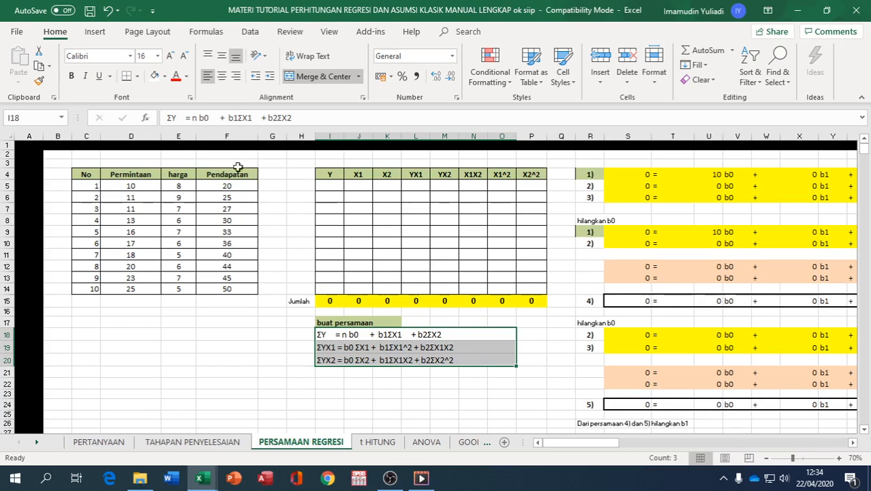
click(164, 77)
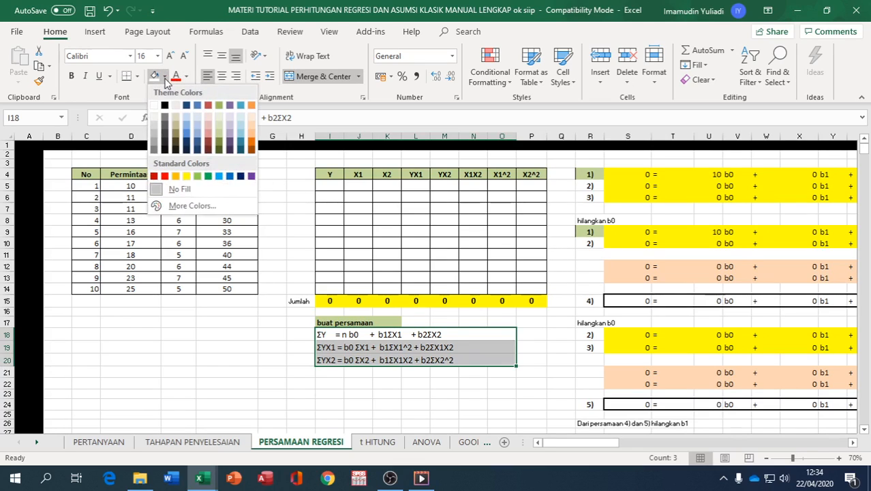
click(186, 176)
click(272, 330)
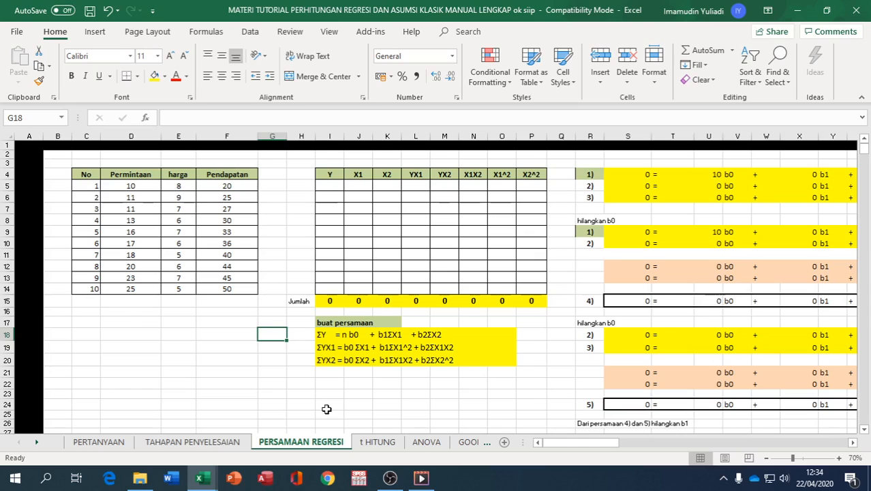
Link cell I5 to D5 and fill the formula through I5:K14 to populate the Y, X1 and X2 columns
click(327, 189)
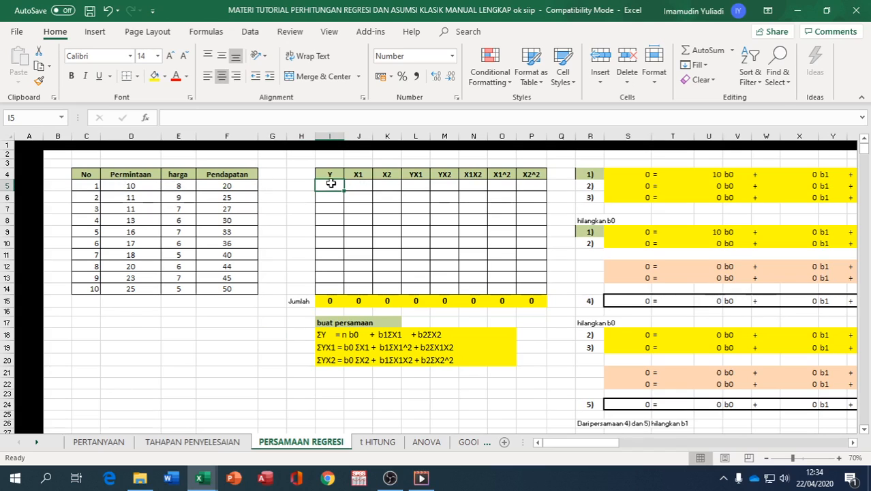
text(=)
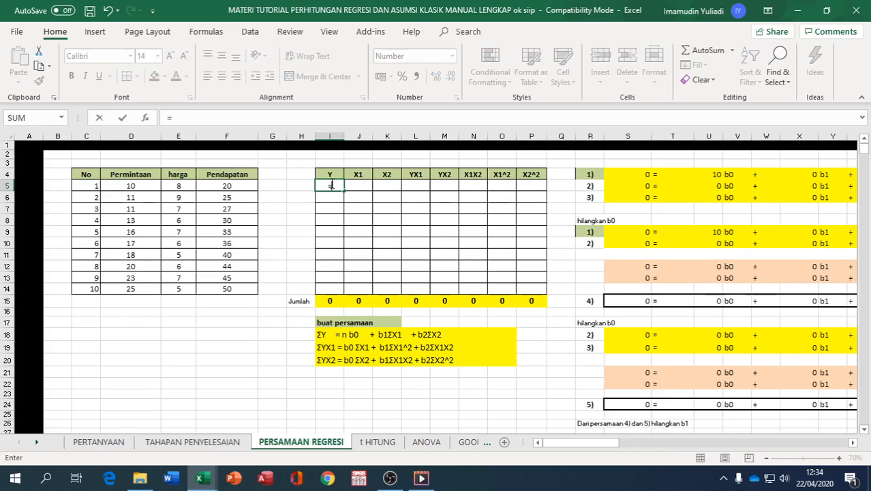
click(146, 186)
key(Return)
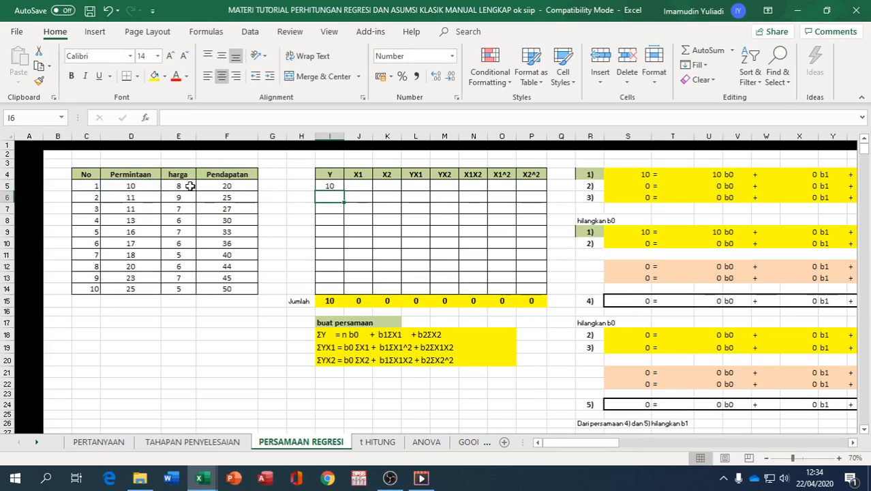
click(331, 185)
drag(344, 190, 402, 296)
click(444, 383)
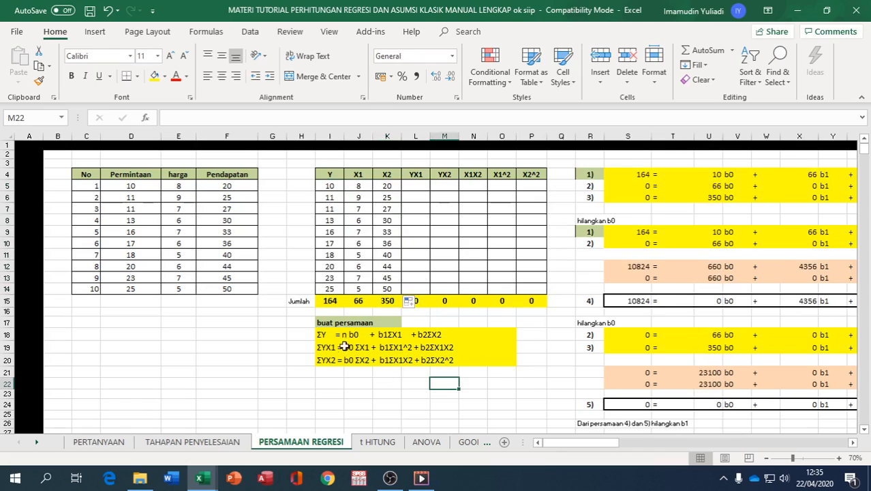
Compare the ΣY term of the first normal equation with the Y total in the Jumlah row
click(321, 334)
click(335, 301)
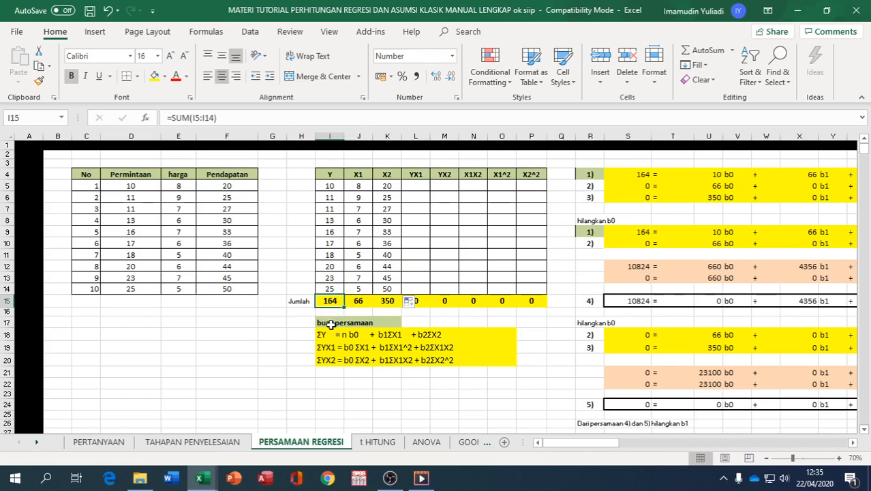
click(328, 333)
click(336, 301)
click(319, 335)
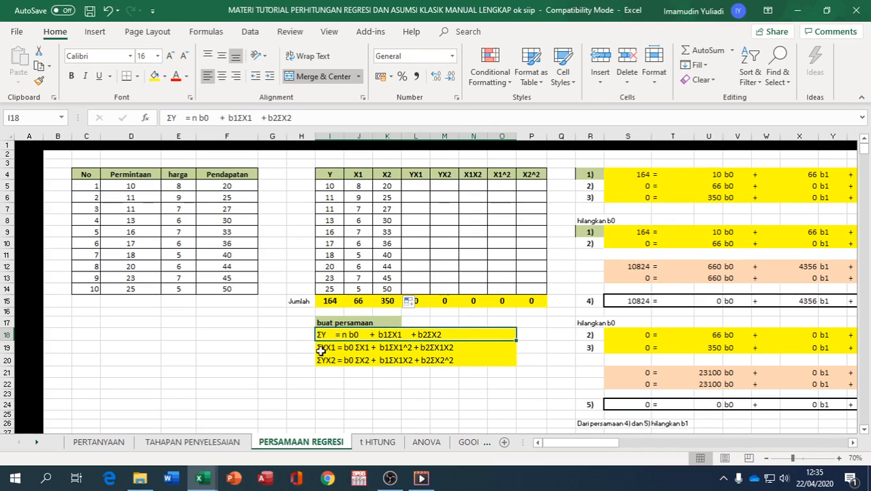
Calculate the first YX1 product in cell L5 with the formula =I5*J5
click(415, 185)
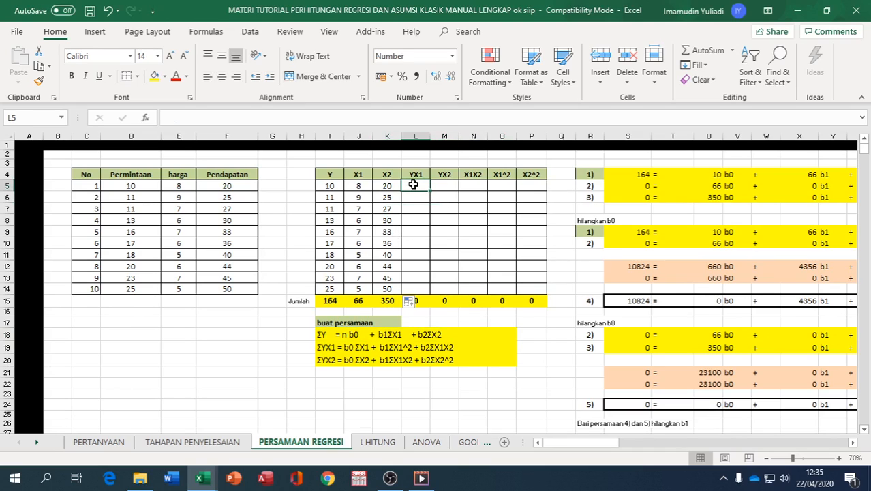
text(=)
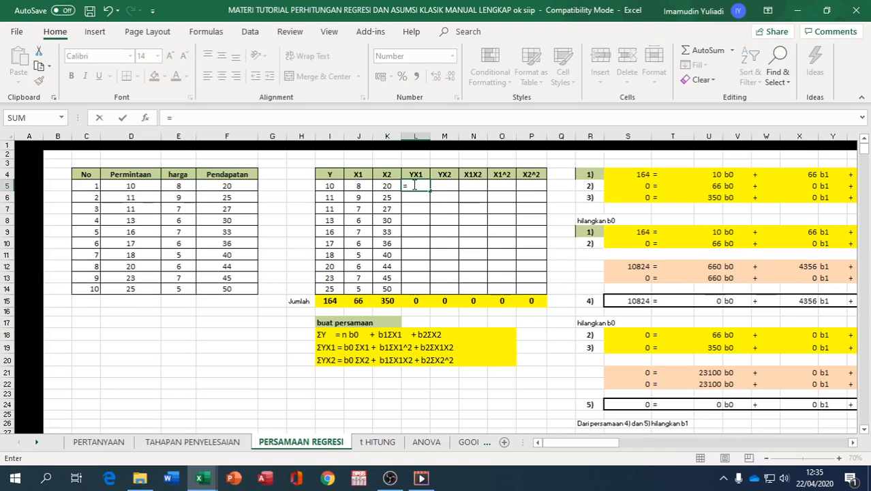
click(335, 185)
text(*)
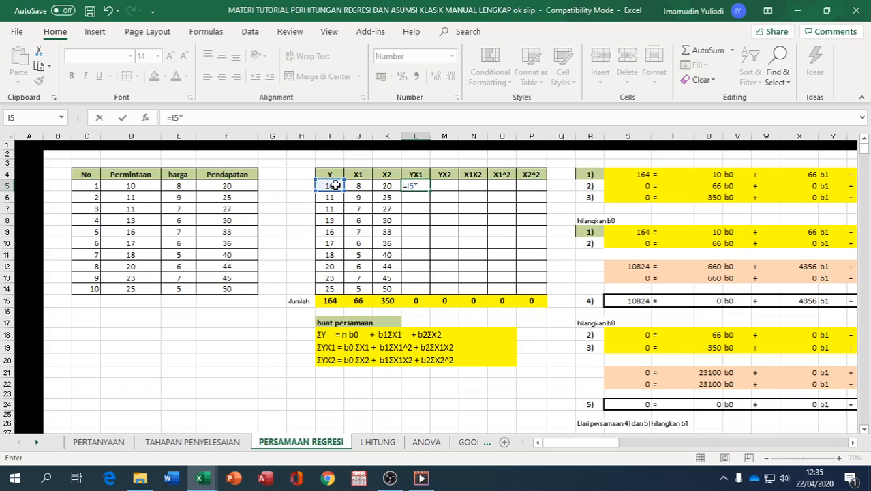
click(358, 185)
key(Return)
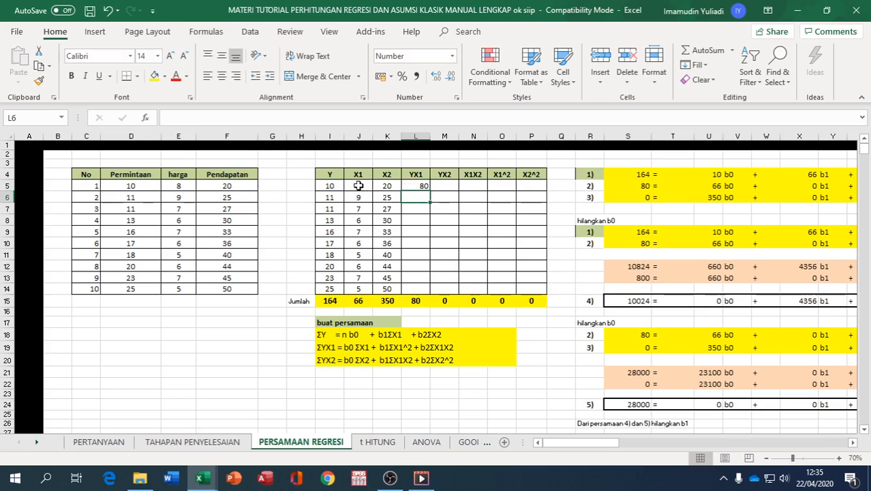
Calculate the first YX2 product in cell M5 with the formula =I5*K5
click(447, 186)
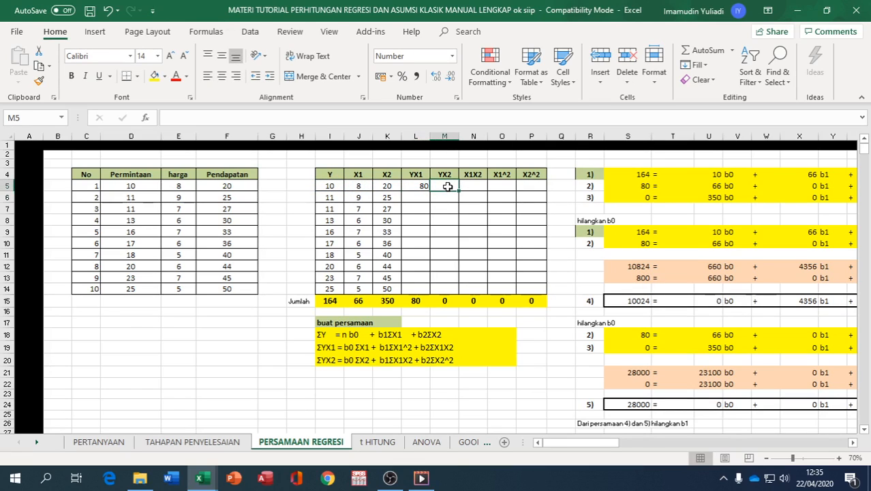
text(=)
click(331, 187)
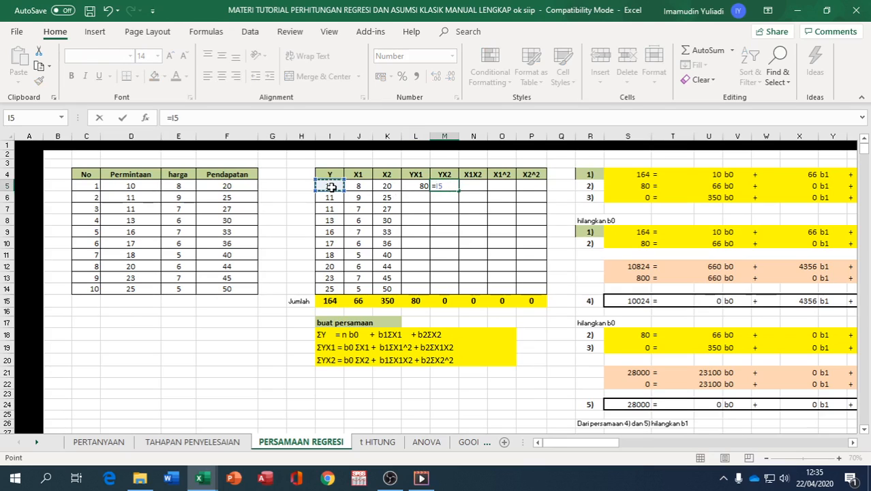
text(*)
click(376, 185)
key(Return)
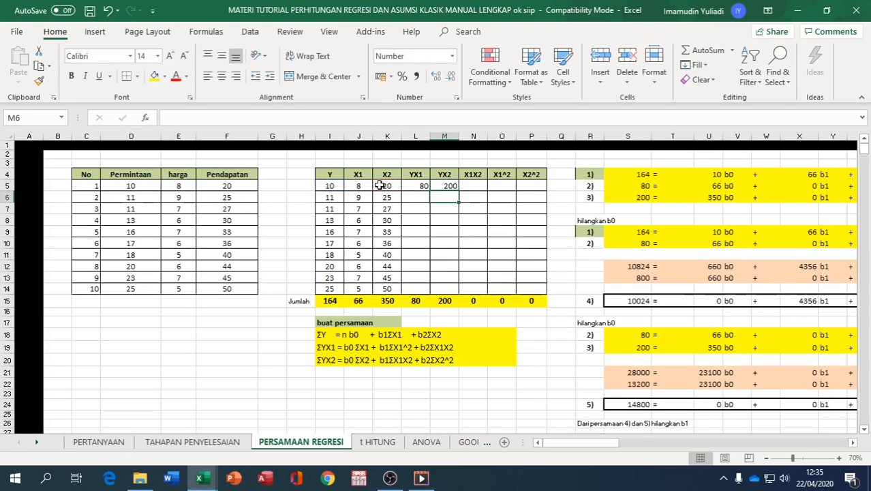
Calculate the first X1X2 product in cell N5 with the formula =J5*K5
click(464, 184)
text(=)
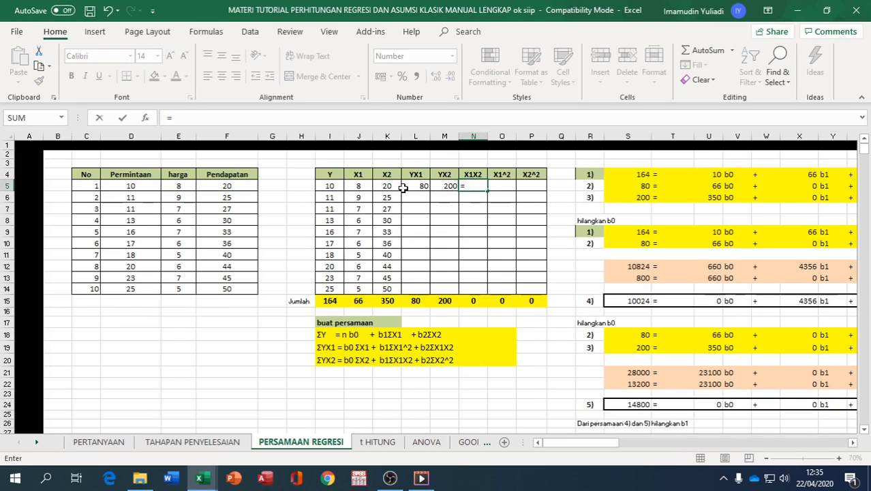
click(355, 185)
text(*)
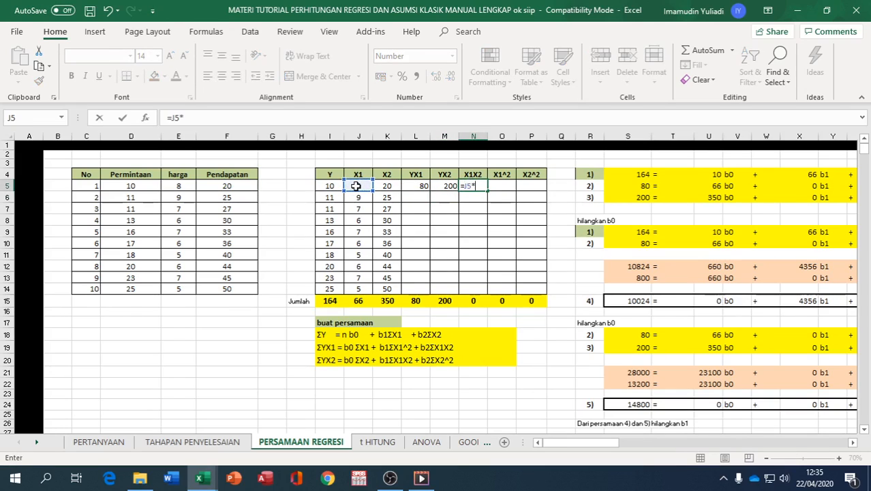
click(386, 185)
key(Return)
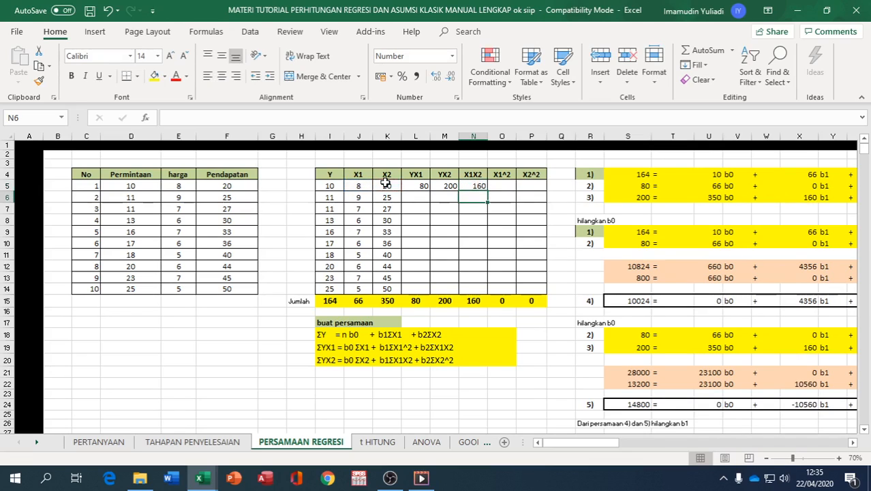
Calculate the first X1^2 value in cell O5 with the formula =J5^2
click(511, 185)
text(=)
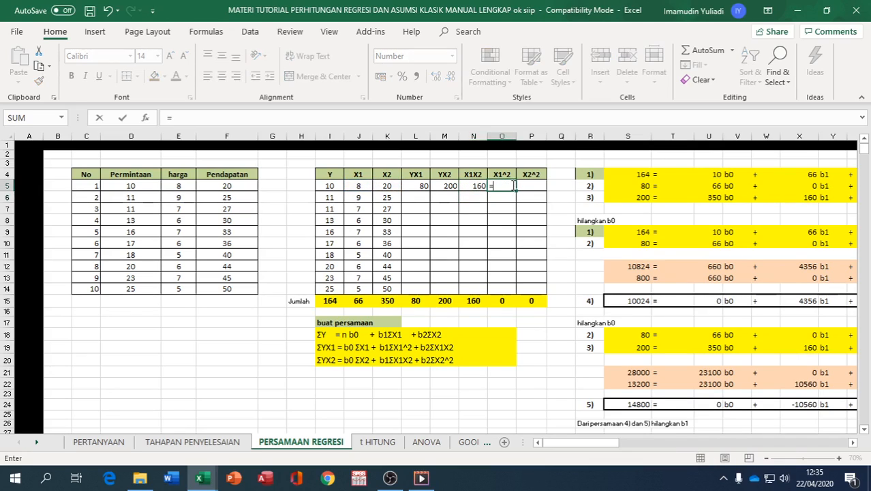
click(357, 186)
text(^)
key(Return)
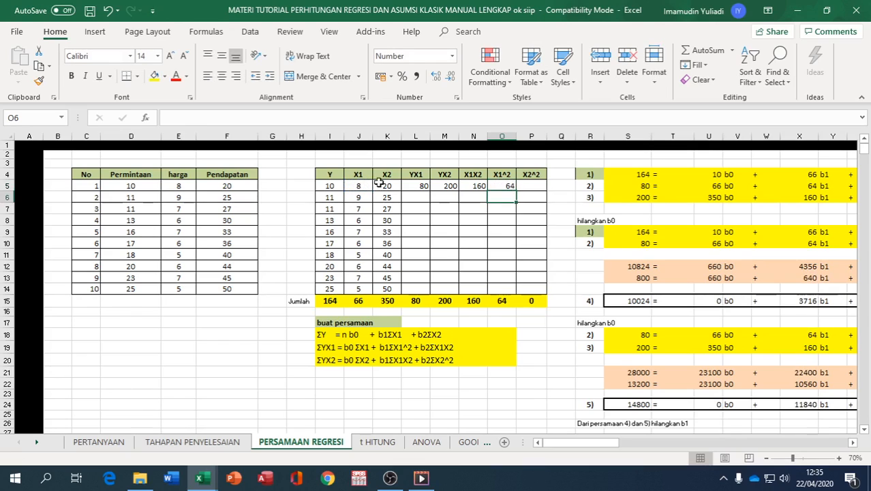
Calculate the first X2^2 value in cell P5 with the formula =K5^2
click(522, 185)
text(=)
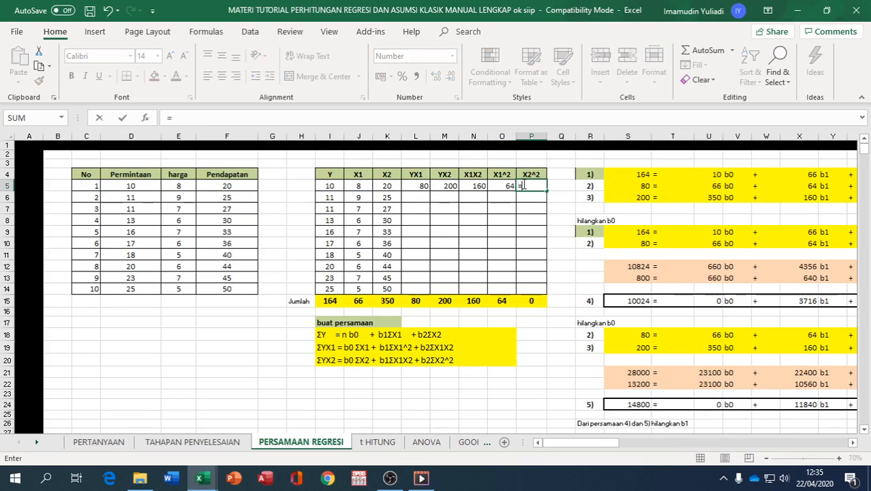
click(390, 183)
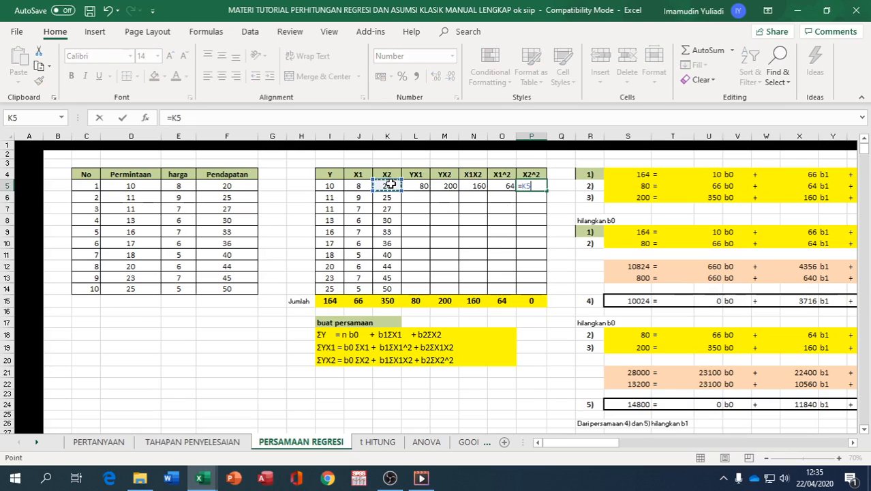
text(^2)
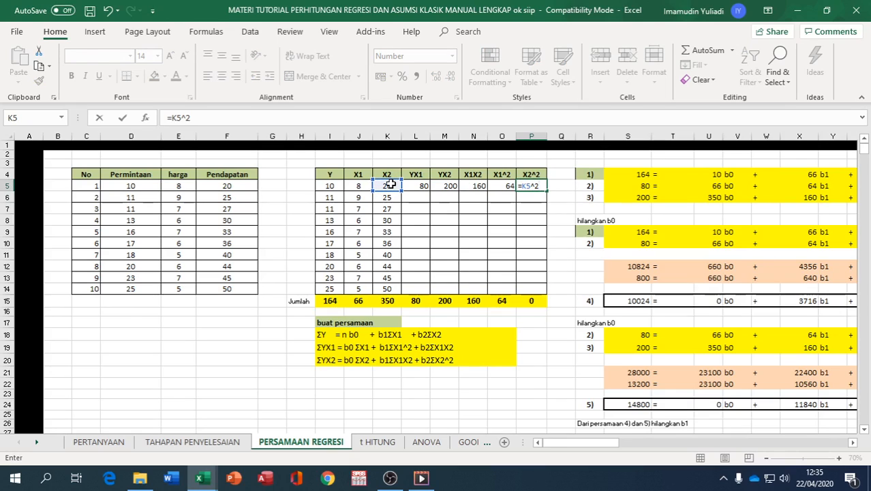
key(Return)
Fill the product and square formulas in L5:P5 down through row 14 and check the Y total in the Jumlah row
drag(411, 184, 548, 293)
click(552, 345)
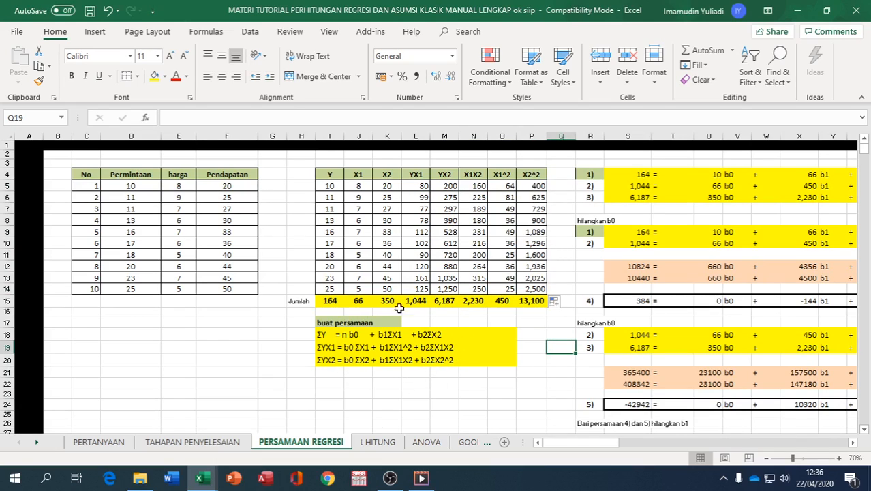
click(327, 301)
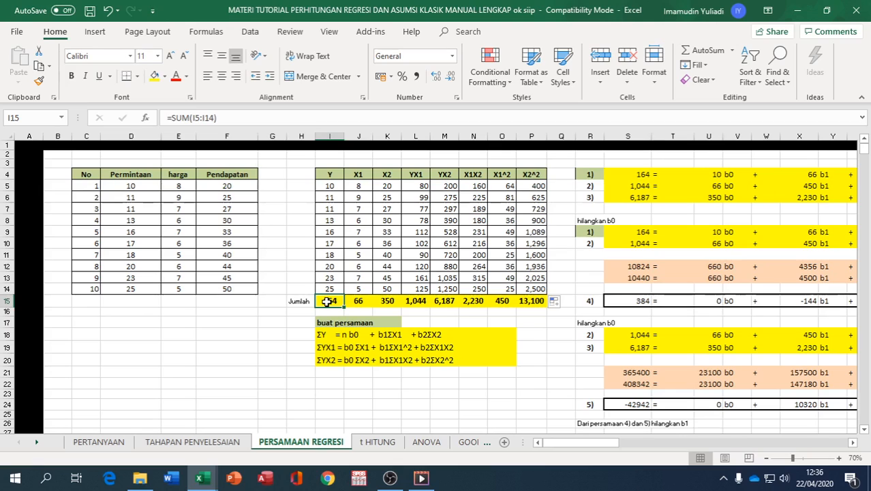
click(380, 311)
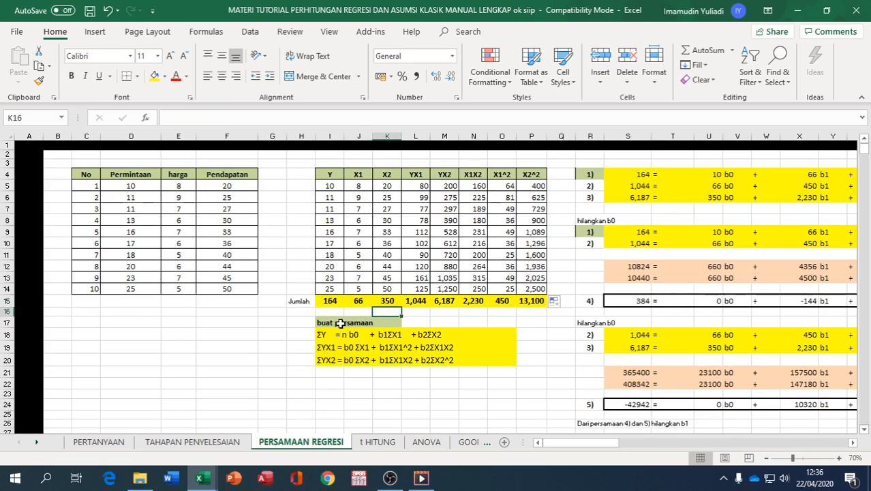
Number the three normal equations 1, 2 and 3 in cells P18 to P20 beside them
click(852, 442)
click(853, 442)
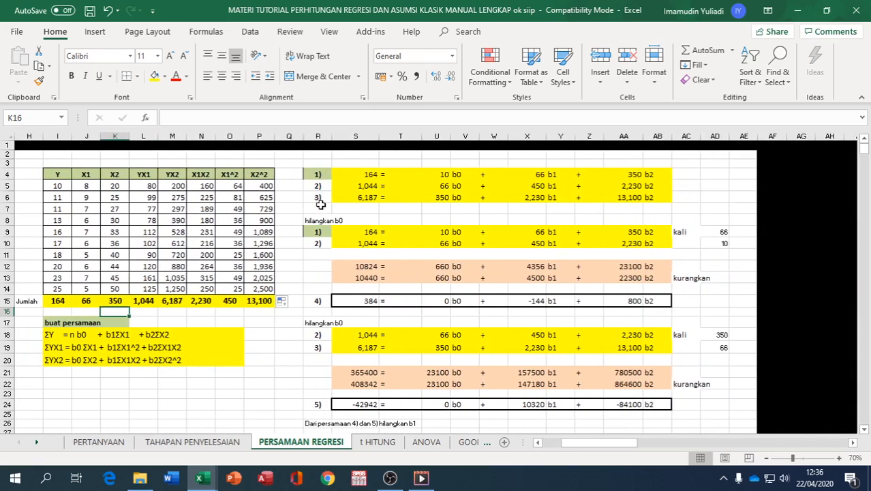
click(254, 331)
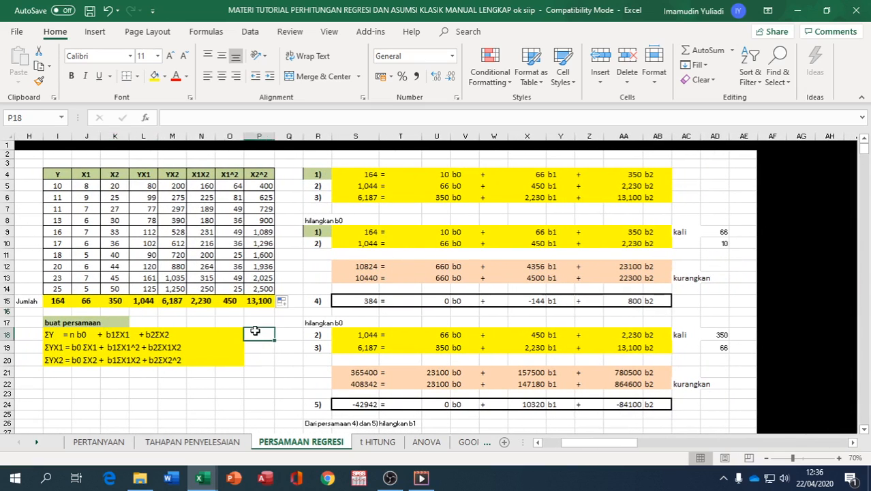
text(1)
key(Return)
text(2)
key(Return)
text(3)
key(Return)
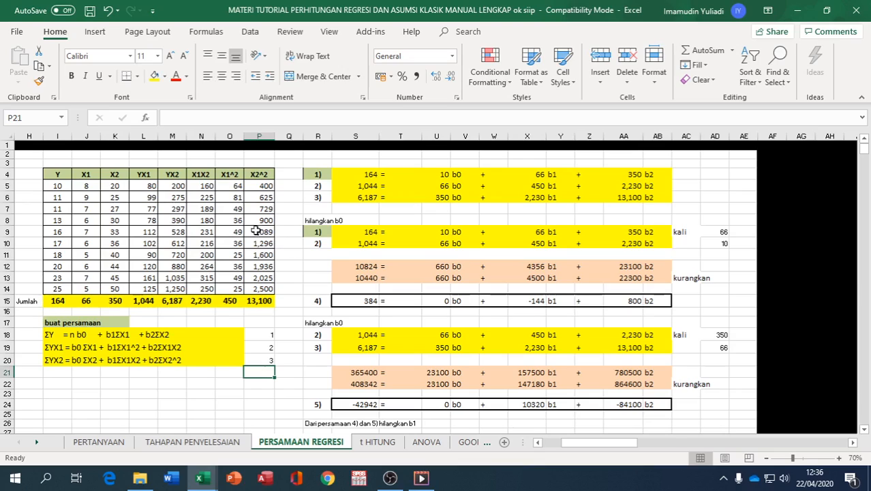
Check the ΣY and n cells of equation 1, and number the observations 1 to 10 in H5:H14
click(366, 171)
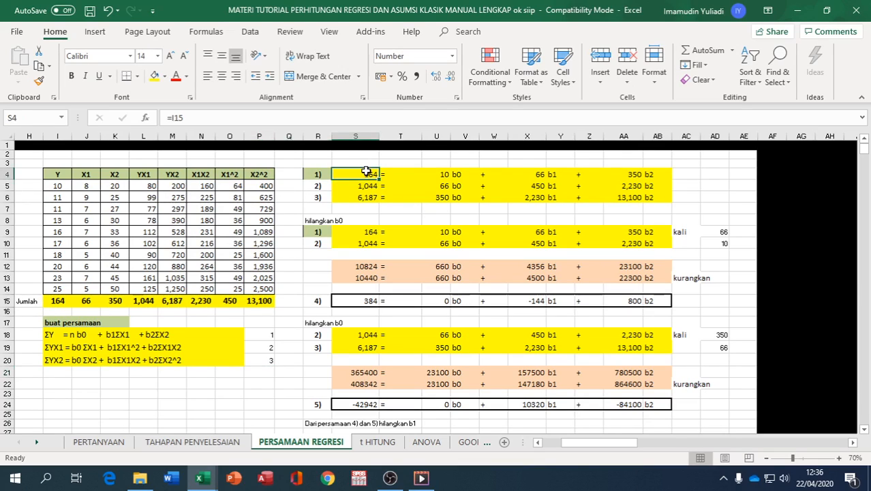
click(440, 175)
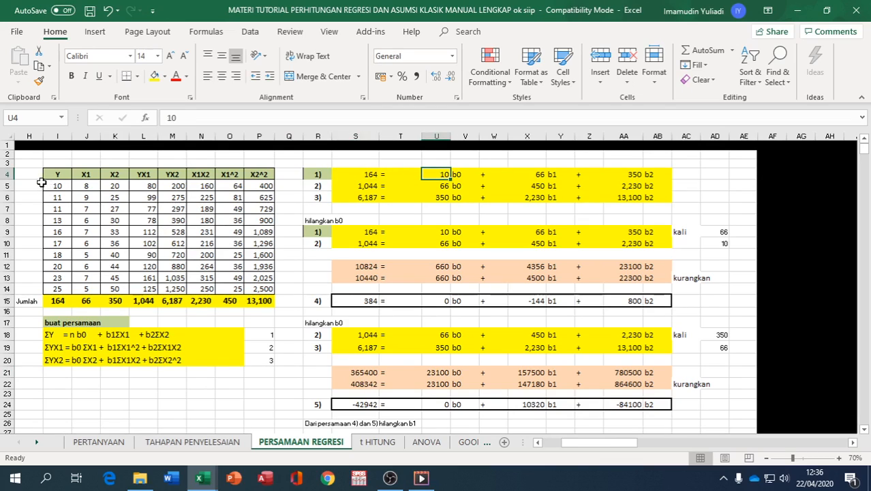
click(40, 183)
text(1)
key(Return)
text(2)
key(Return)
drag(32, 182, 46, 294)
Make the last observation number, in cell H14, bold
click(33, 289)
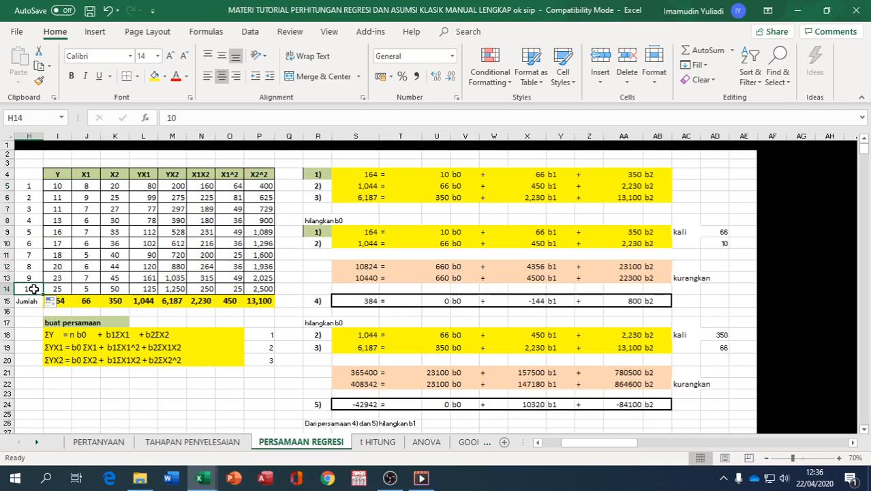
click(71, 75)
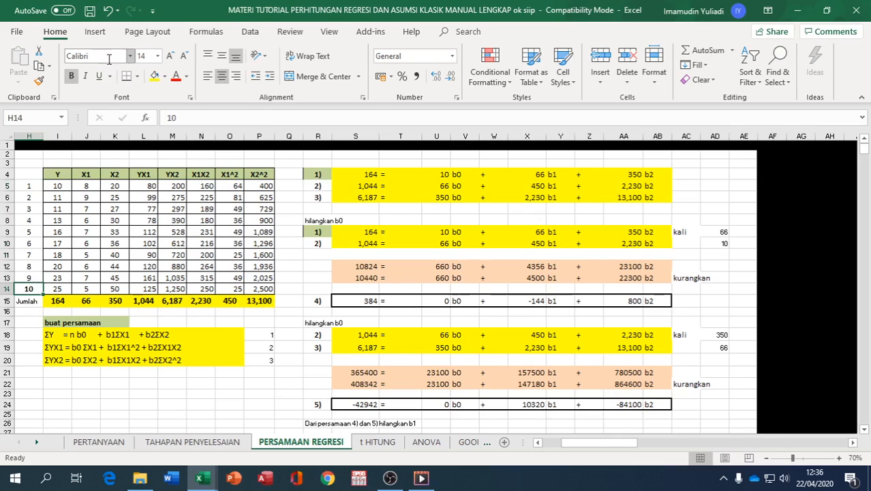
click(94, 32)
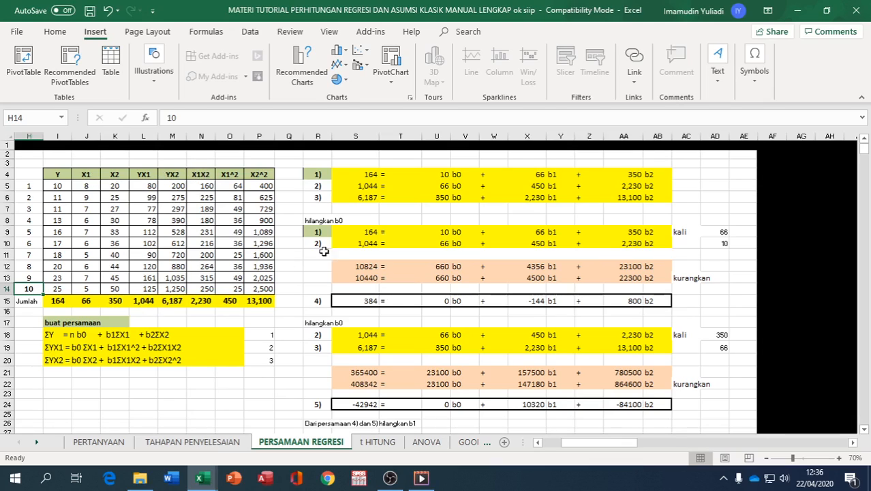
Examine which column totals the terms of the three numeric normal equations in rows 4 to 6 refer to
click(368, 187)
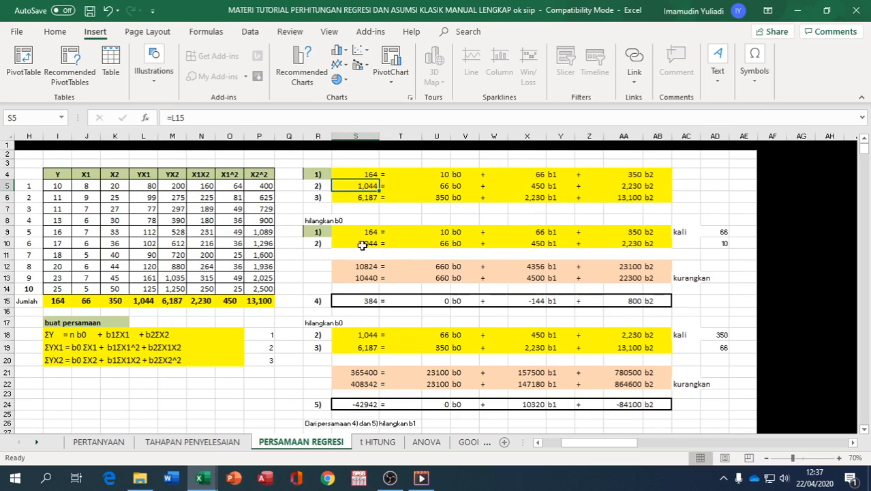
click(365, 198)
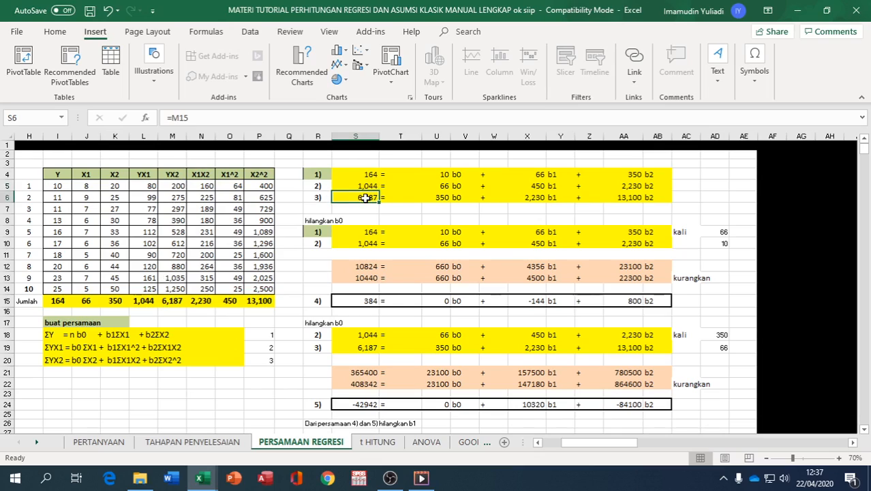
click(437, 185)
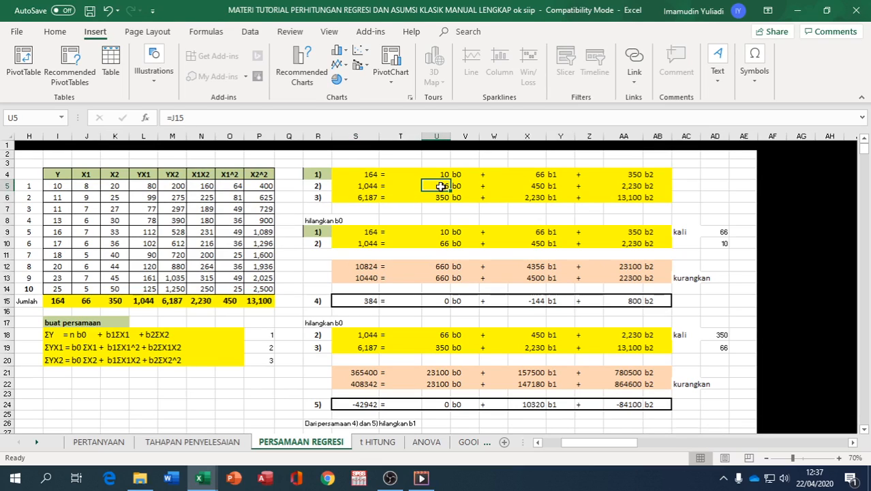
click(520, 174)
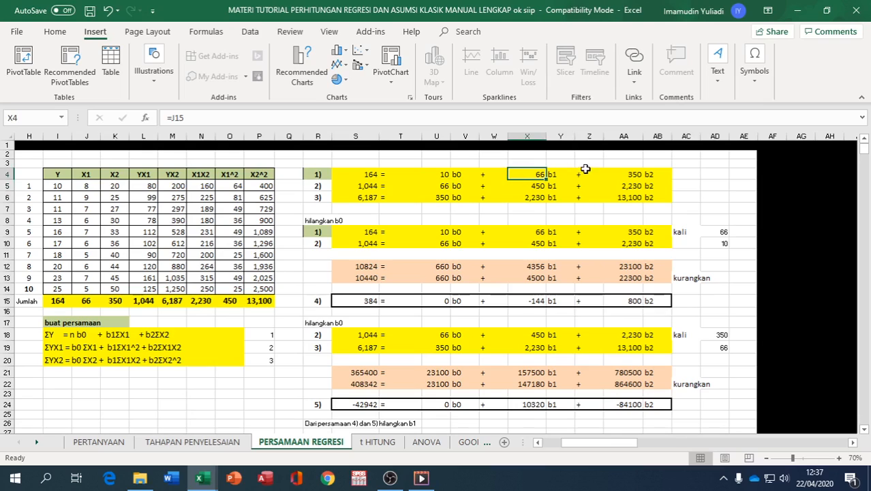
click(609, 172)
click(442, 197)
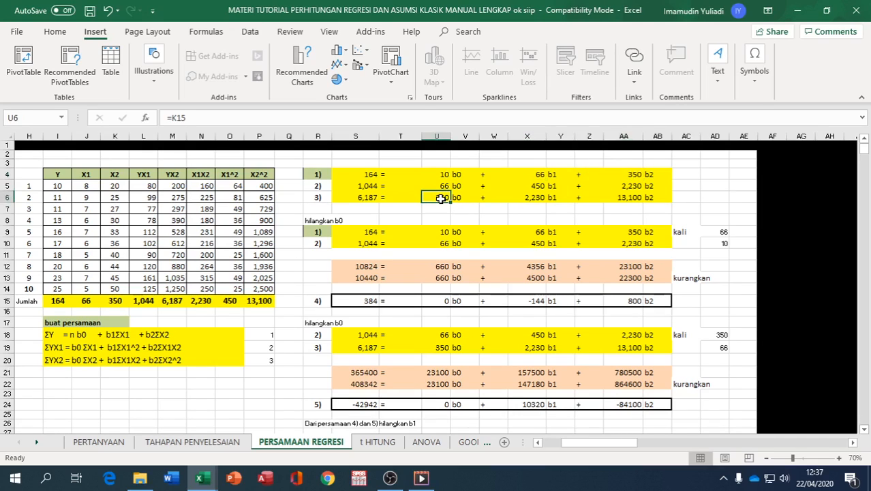
click(521, 197)
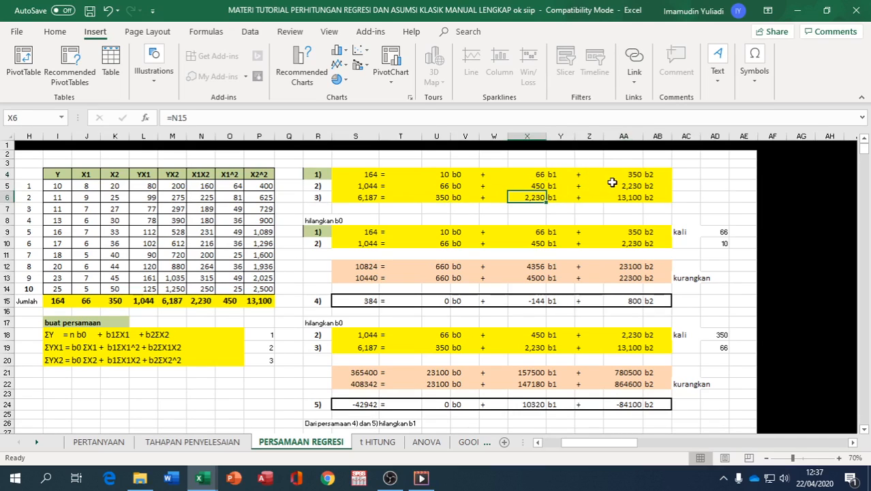
click(610, 185)
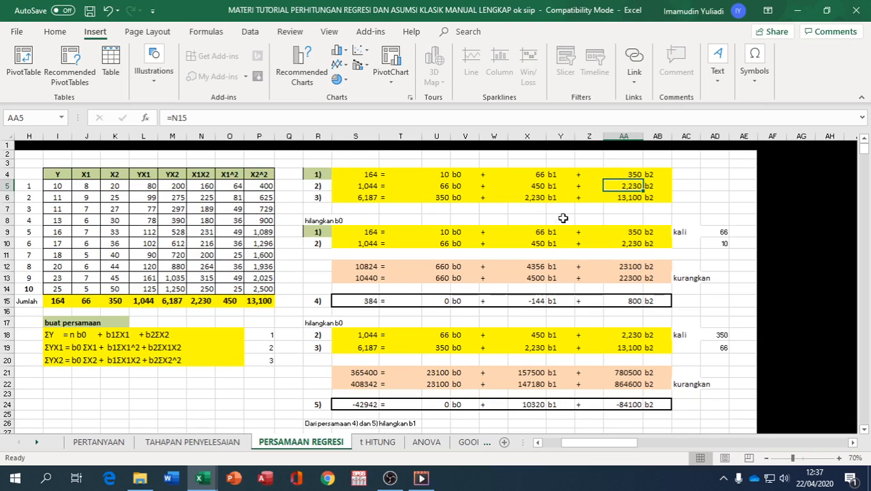
Highlight the matching ΣX1 coefficients in cells X4 and U5 with a light tan fill
click(528, 176)
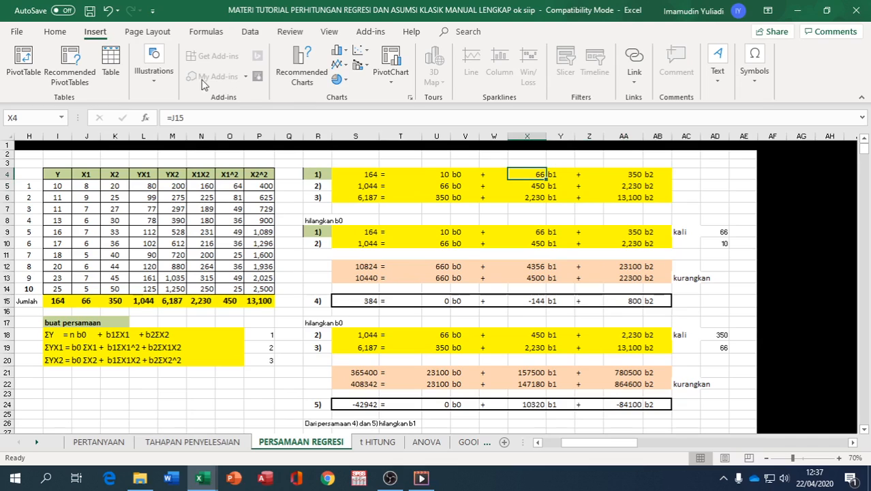
click(54, 34)
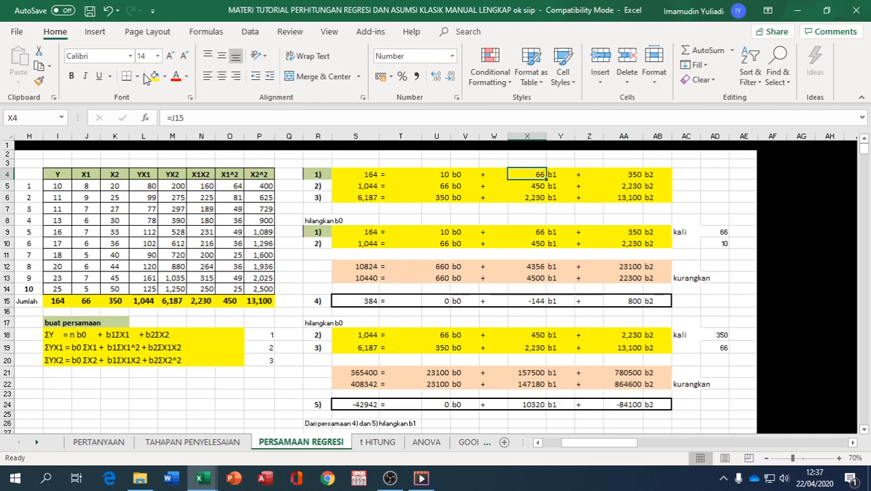
click(164, 76)
click(177, 115)
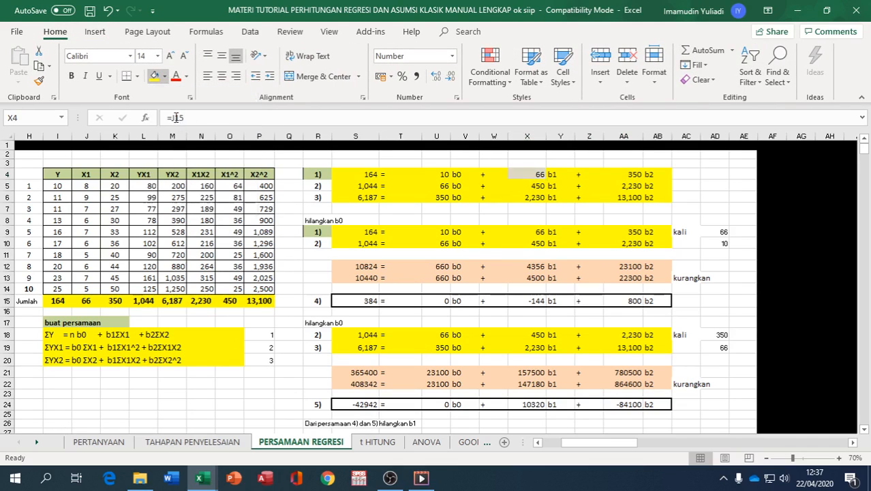
click(444, 185)
click(155, 76)
Highlight the matching ΣX2 coefficients in cells AA4 and U6 with a green fill
click(630, 175)
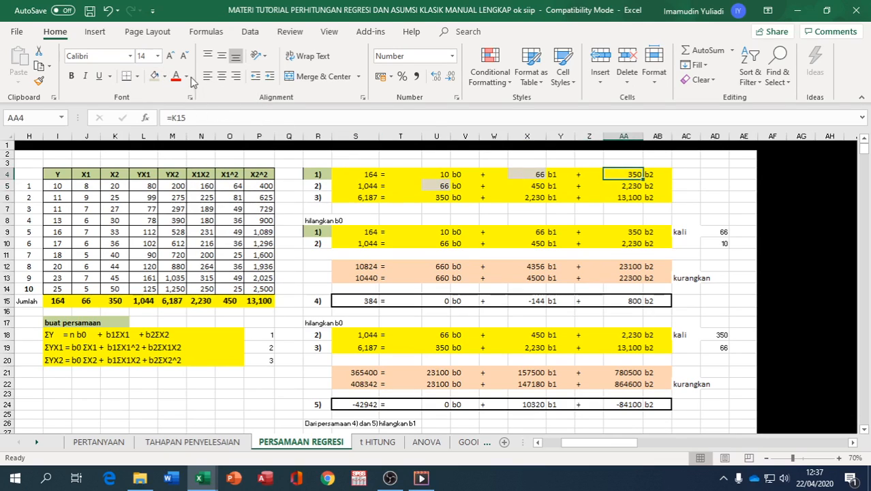
click(164, 76)
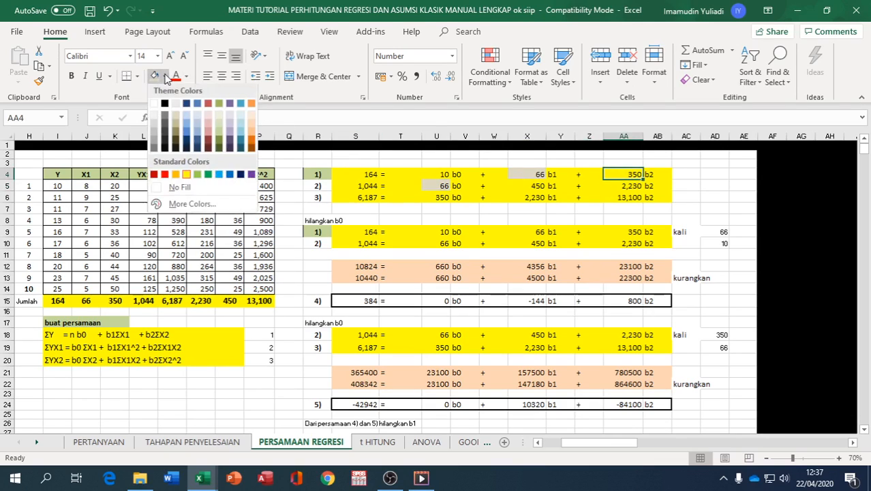
click(219, 114)
click(439, 197)
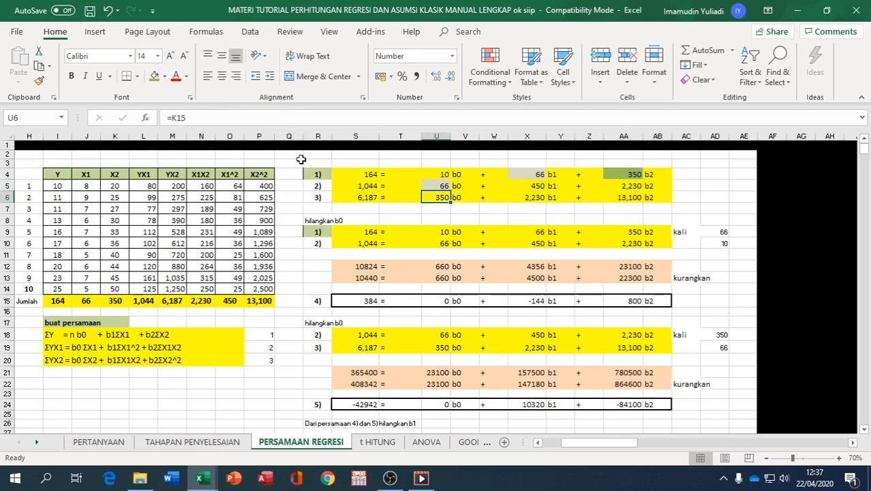
click(154, 76)
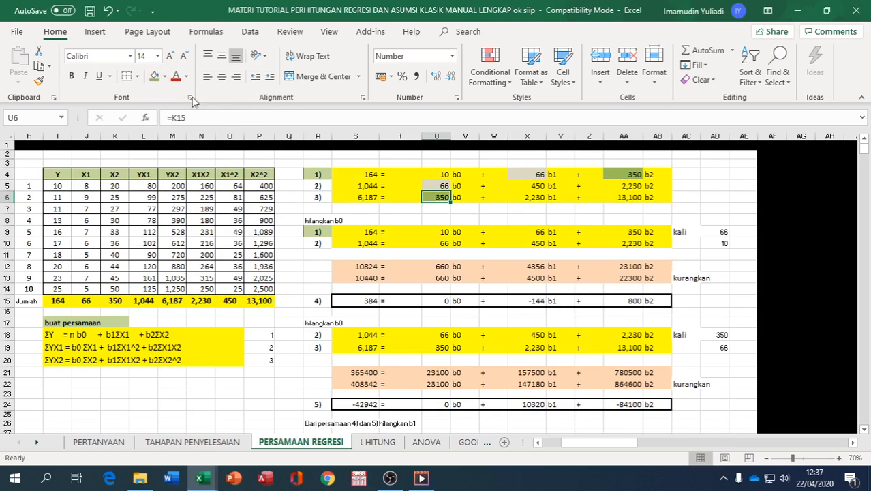
Highlight the matching ΣX1X2 coefficients in cells AA5 and X6 with a light blue fill
click(632, 186)
click(164, 76)
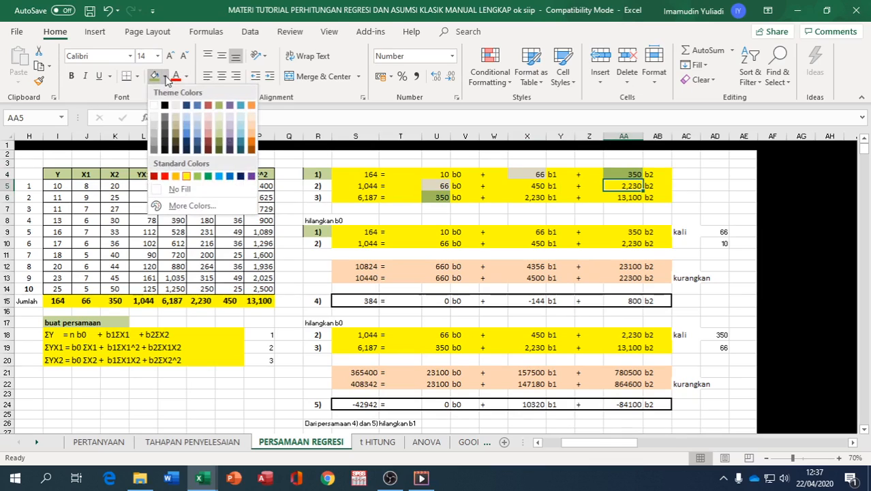
click(240, 124)
click(523, 199)
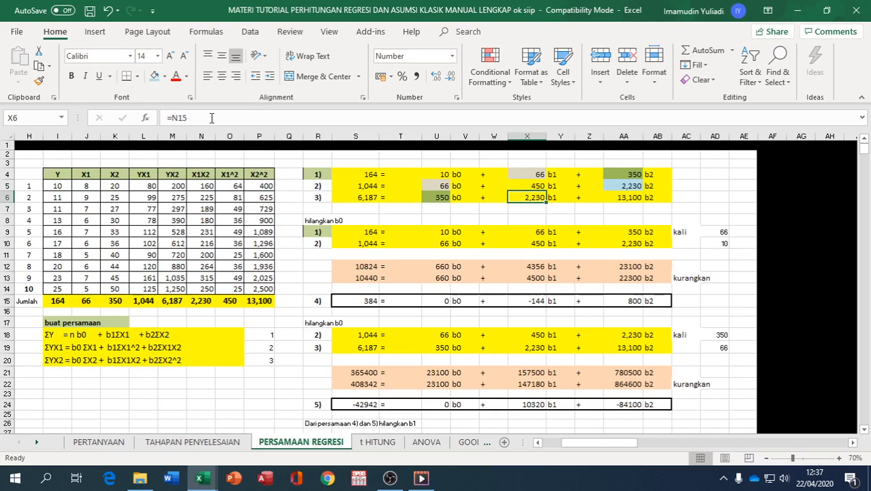
click(154, 77)
Examine the n and ΣX1^2 coefficients, and equations 1 and 2 of the first b0 elimination with the multiplier in AD9
click(435, 174)
click(531, 189)
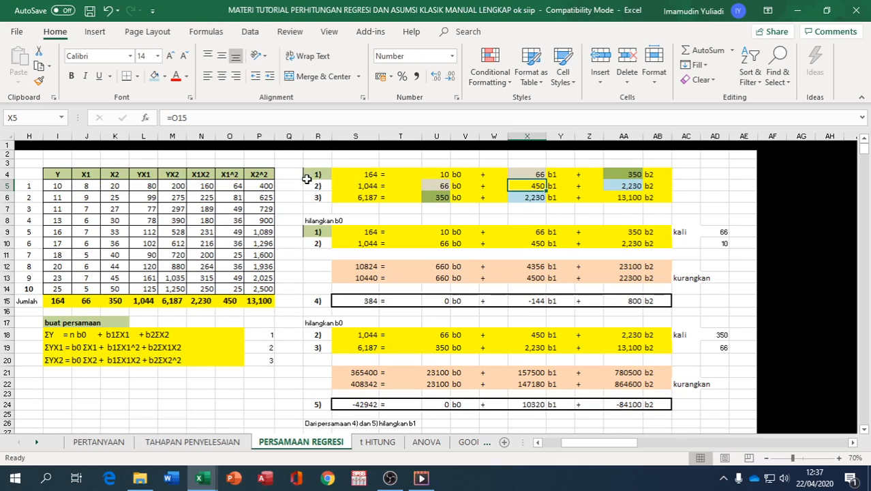
click(314, 232)
click(308, 242)
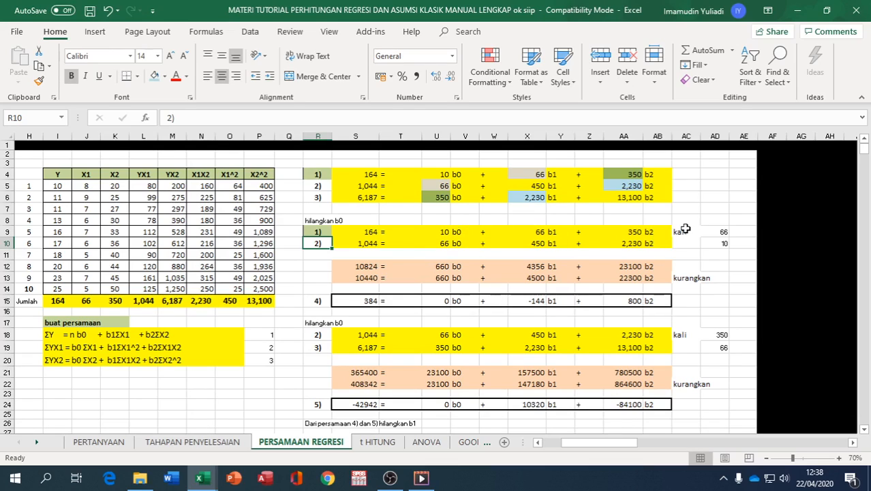
click(716, 232)
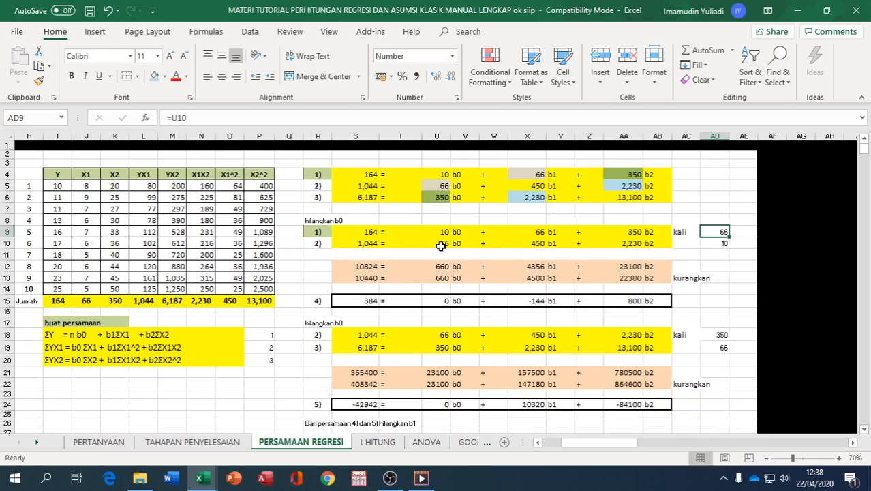
Highlight the matching b0 products in cells U12 and U13 with an orange fill
click(710, 243)
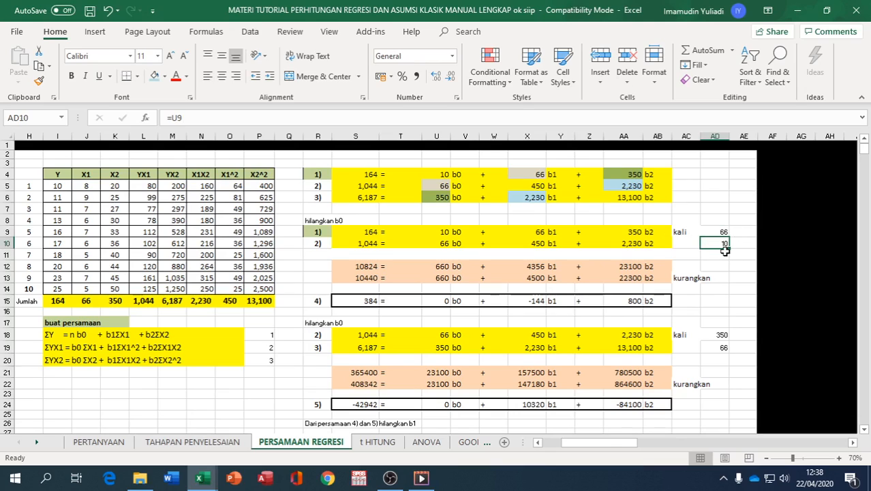
click(361, 269)
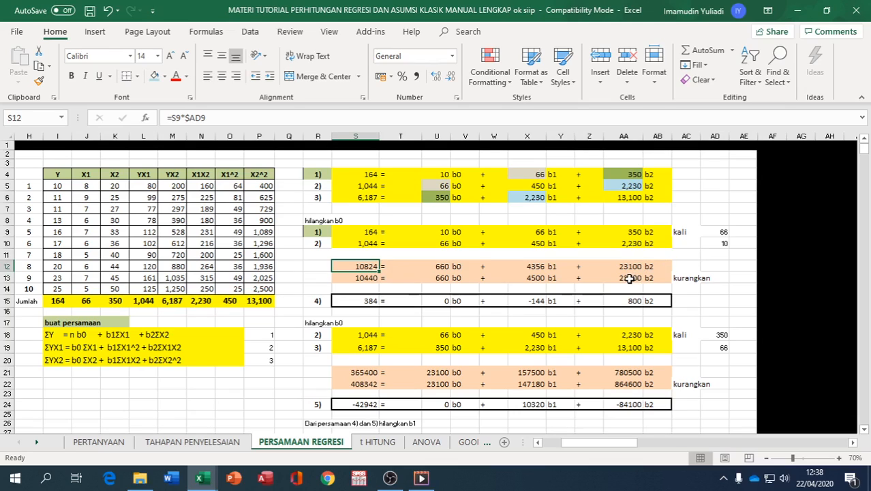
drag(442, 266, 443, 277)
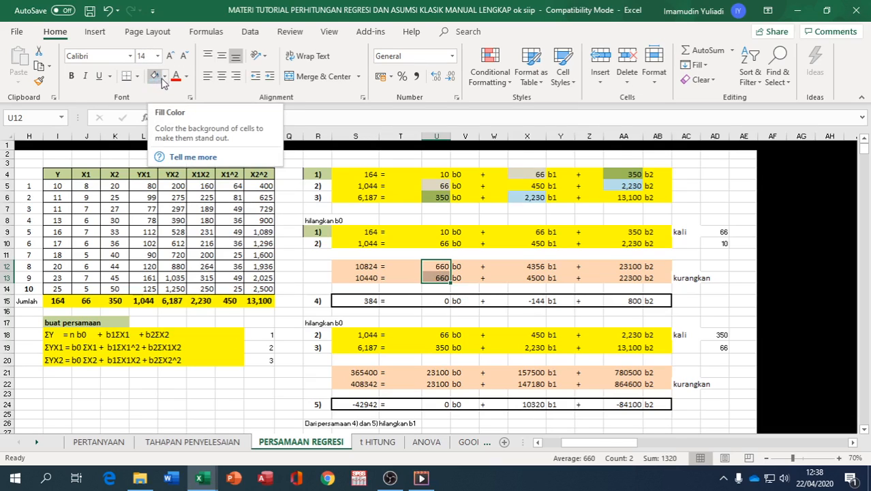
click(164, 76)
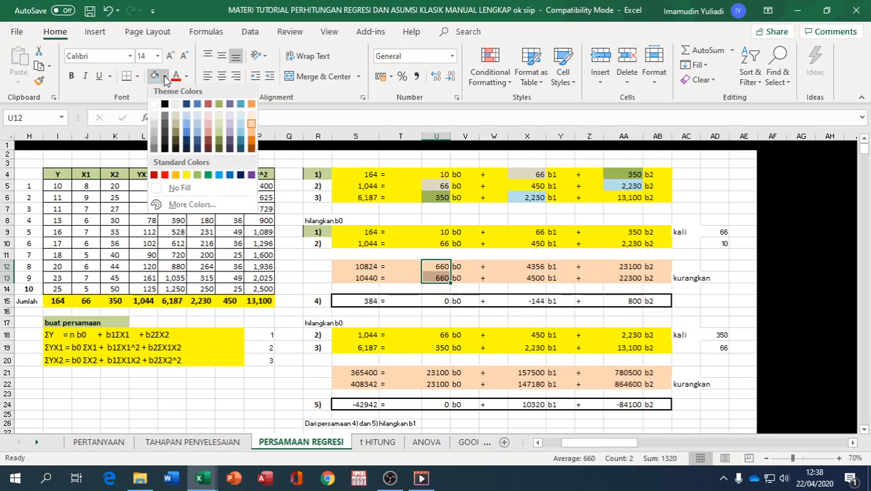
click(252, 141)
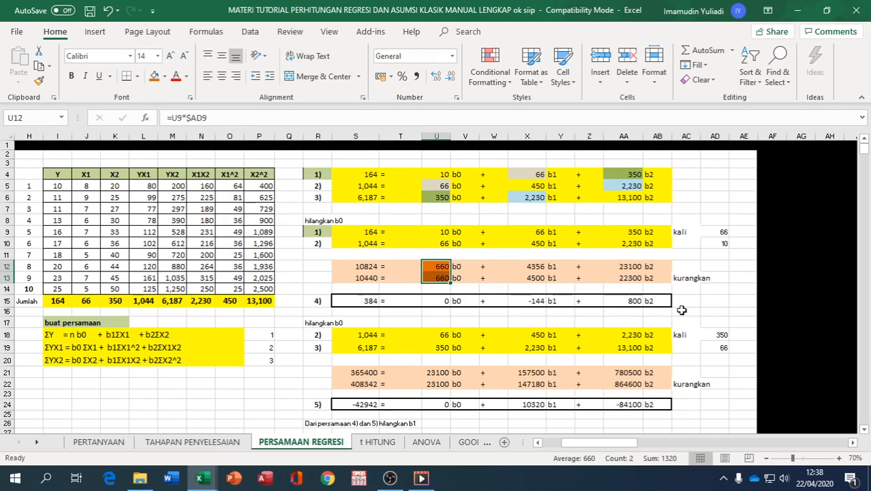
Highlight the equation 4 row, S15:AB15, with a light blue fill and keep its font color automatic
click(310, 303)
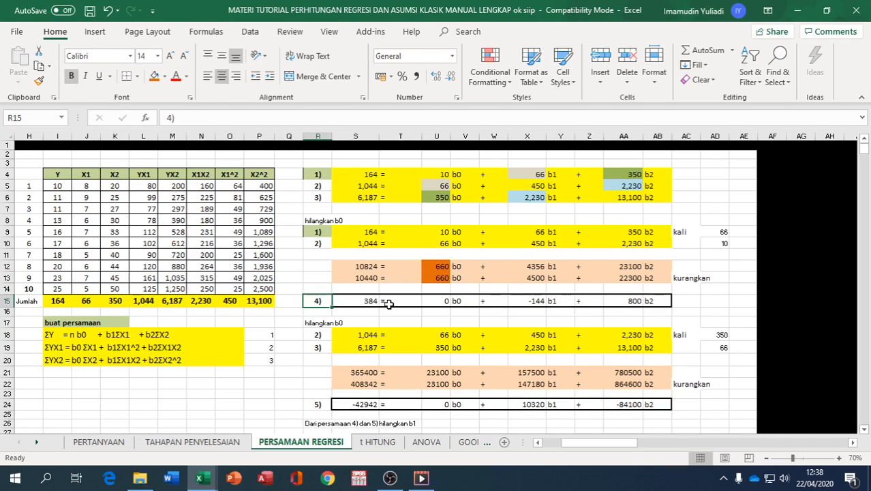
click(356, 300)
drag(357, 301, 667, 301)
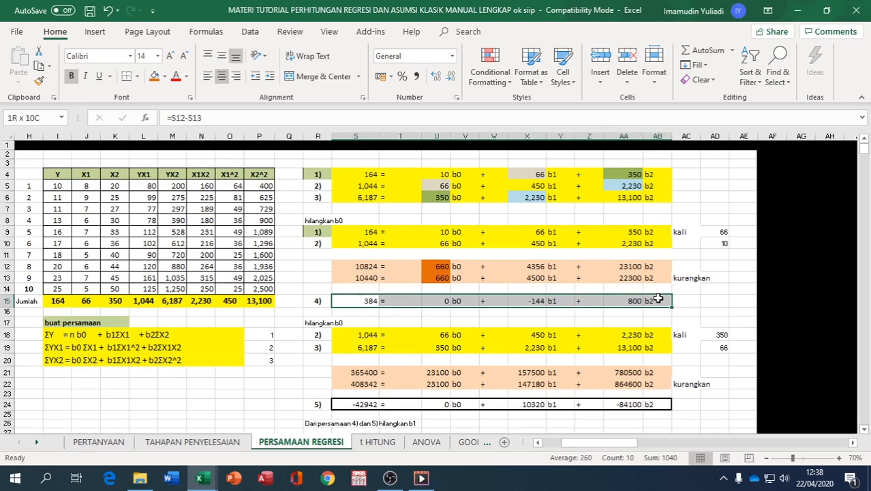
click(186, 75)
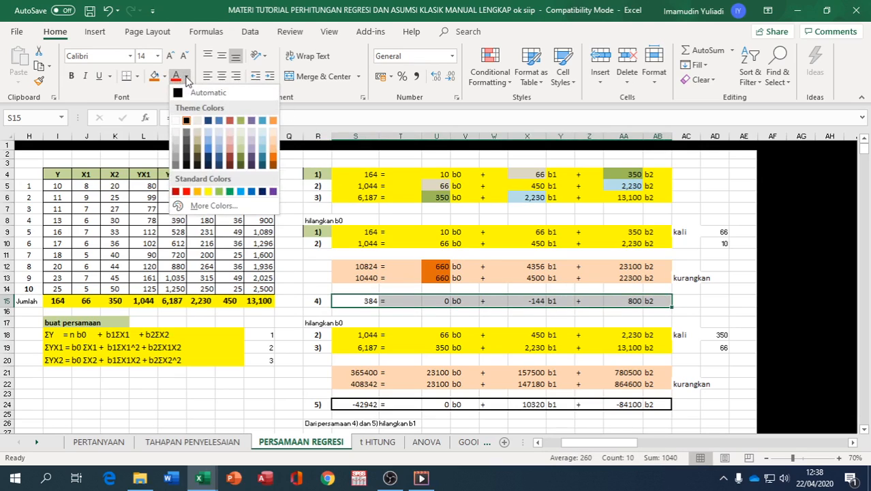
click(241, 191)
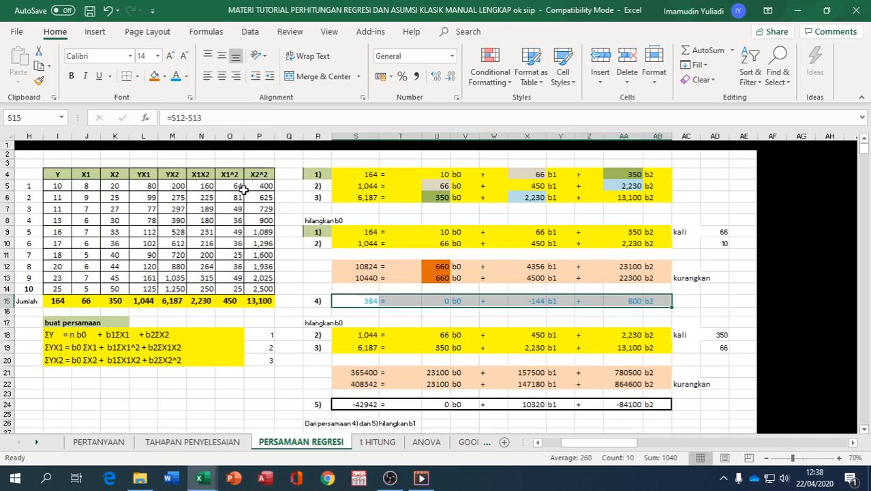
click(186, 76)
click(177, 92)
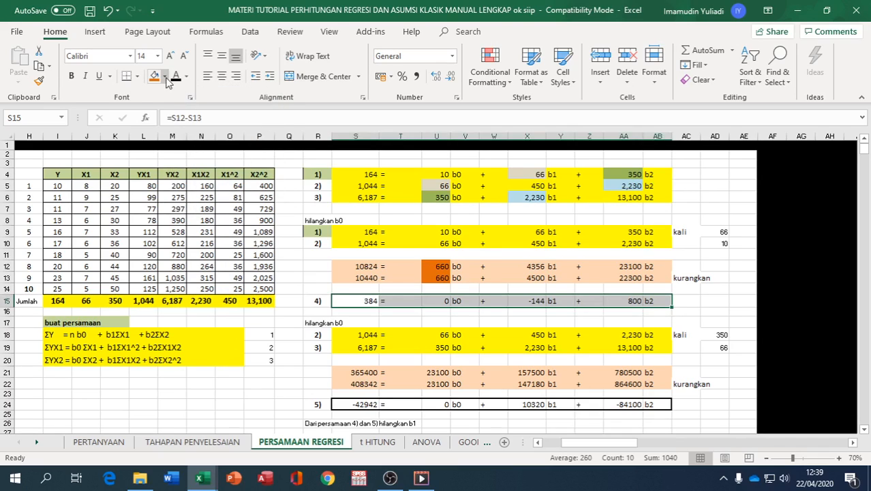
click(164, 75)
click(220, 177)
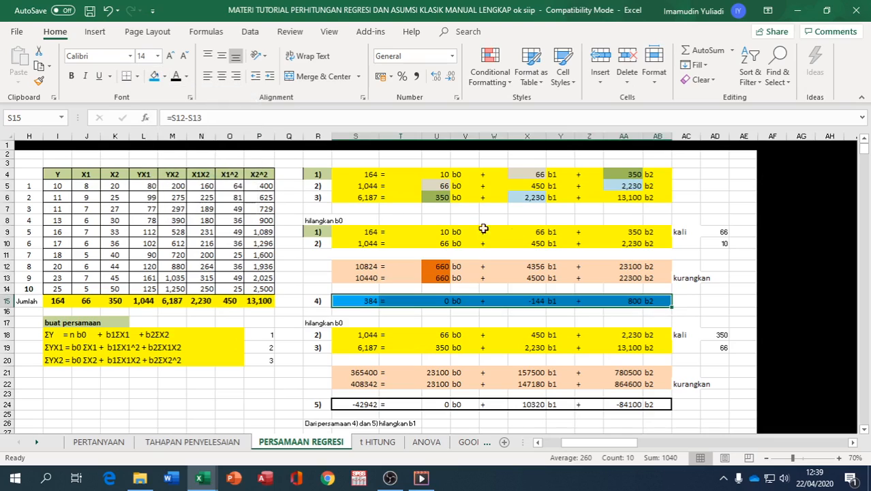
click(710, 297)
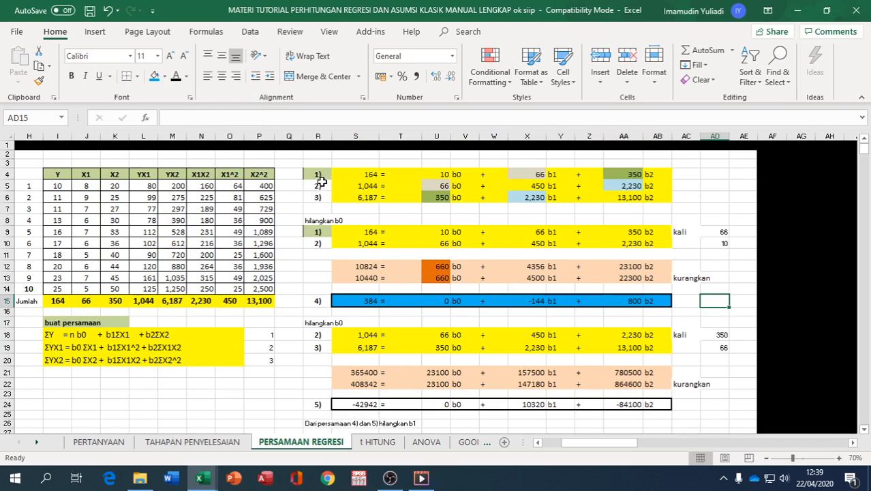
Examine equations 2 and 3 of the second b0 elimination, their sources in S5 and S6, and the multiplied rows 21 and 22
scroll(340, 293, down, 1)
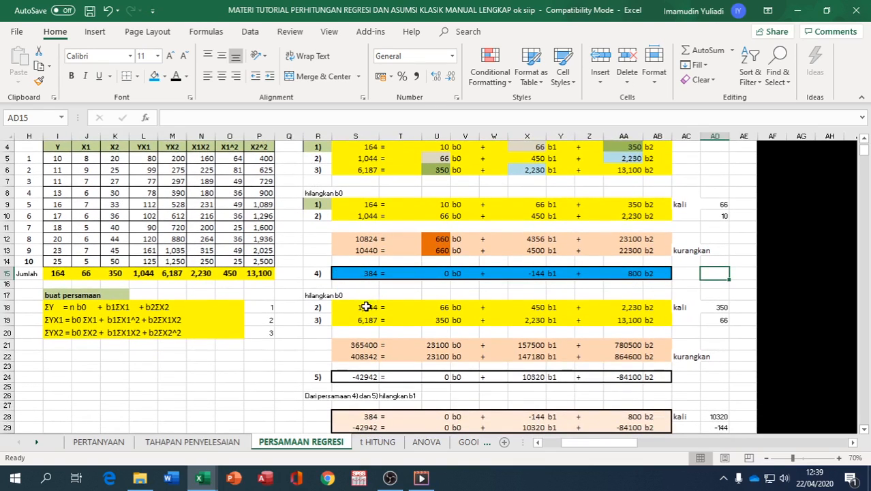
click(366, 306)
click(360, 158)
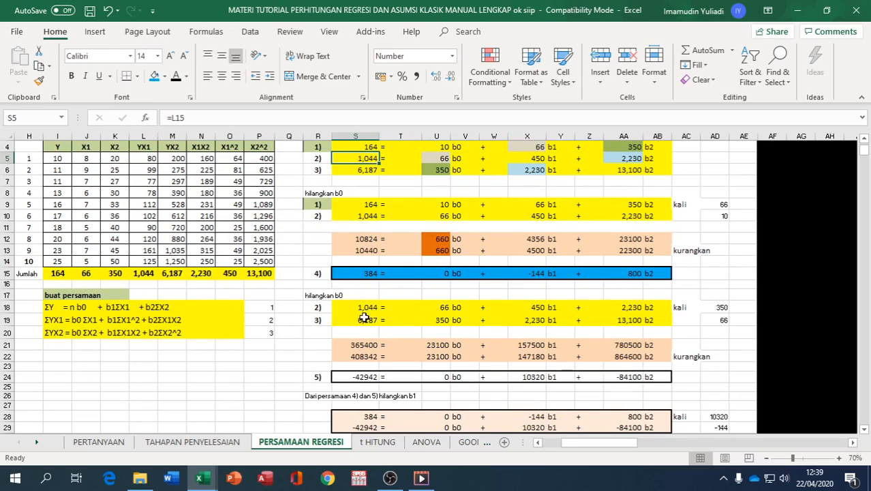
click(351, 169)
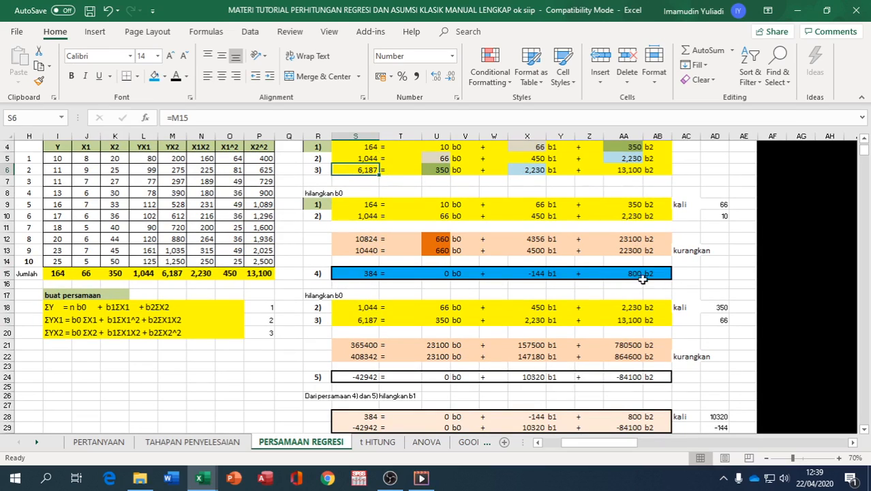
click(446, 307)
click(442, 318)
click(443, 307)
click(444, 319)
click(442, 308)
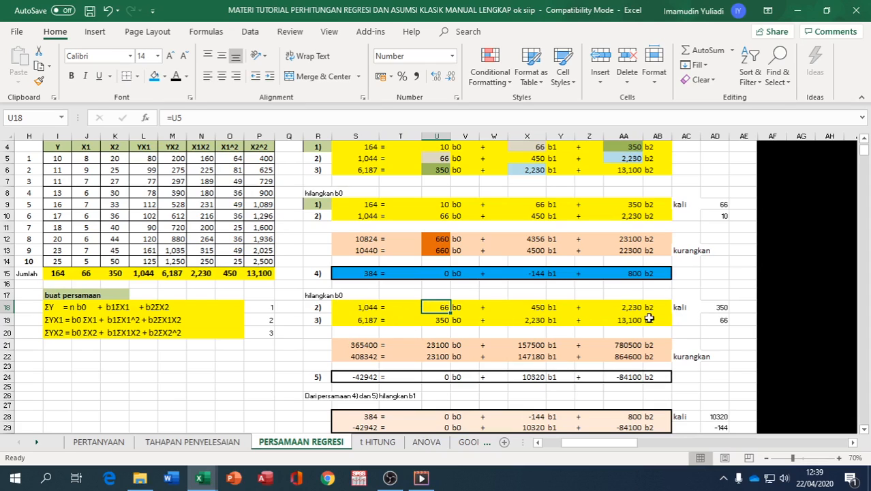
click(357, 344)
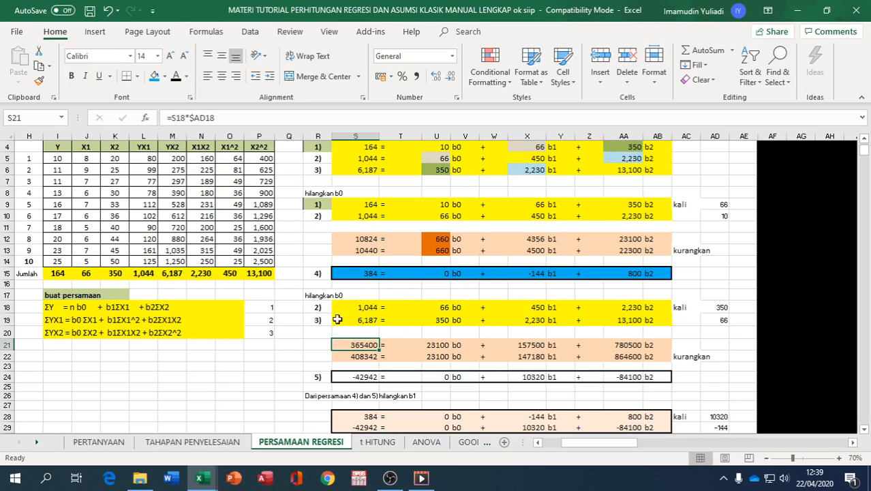
click(436, 346)
click(437, 356)
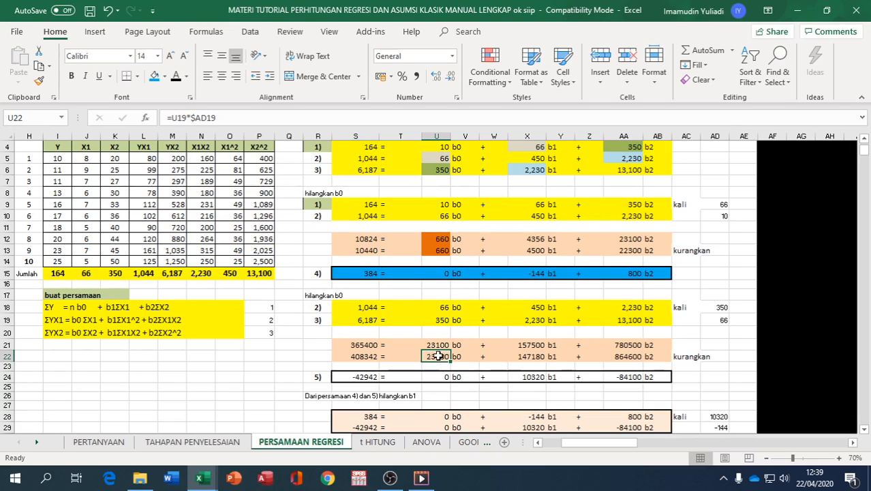
Highlight the equation 5 row, S24:AB24, with the same light blue fill as equation 4
click(688, 357)
drag(344, 376, 659, 377)
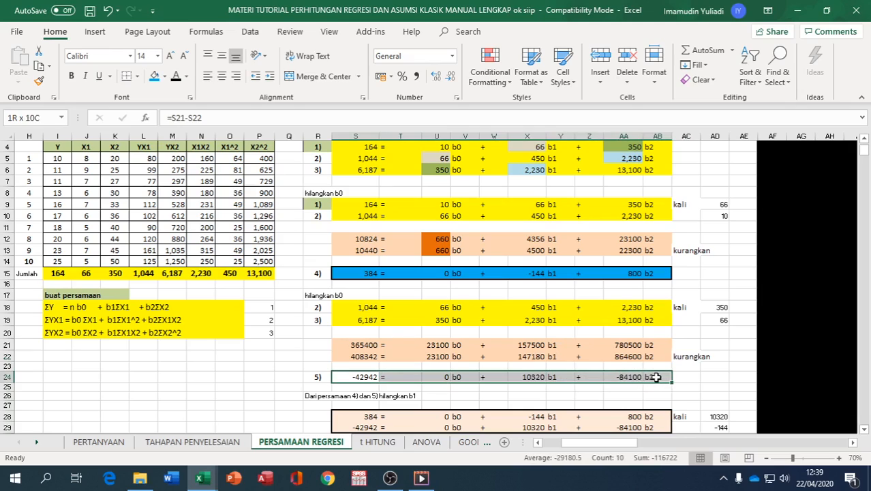
click(154, 76)
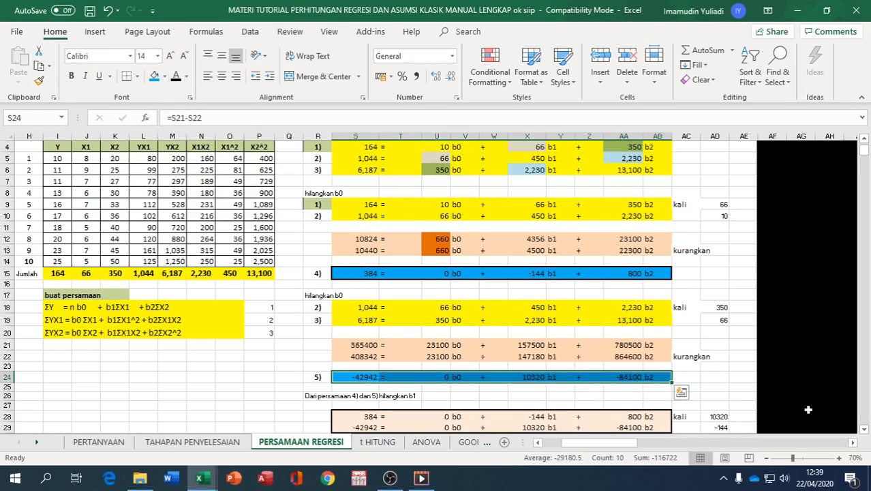
Label the two equations of the b1 elimination 4 and 5 in cells R28 and R29
click(864, 429)
scroll(864, 431, down, 3)
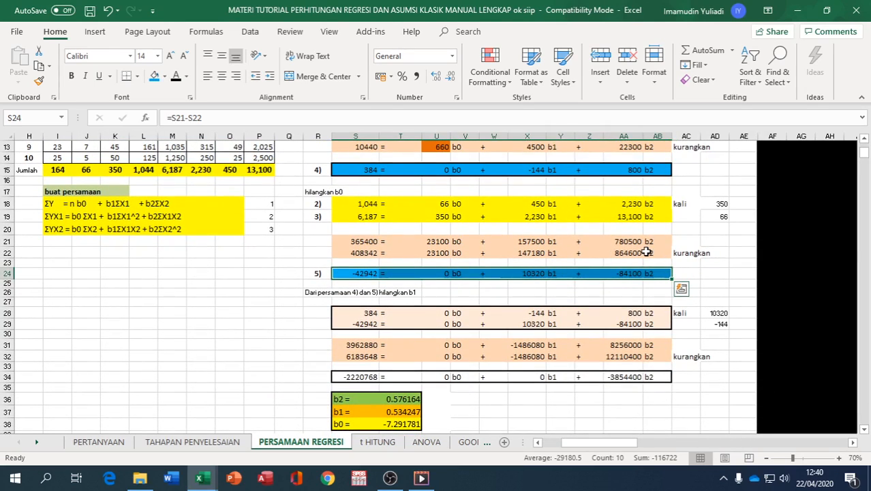
click(557, 241)
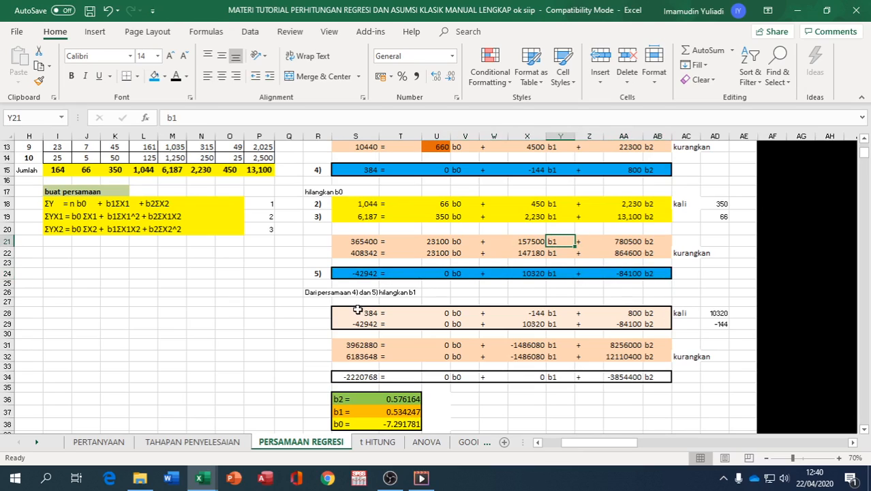
click(327, 310)
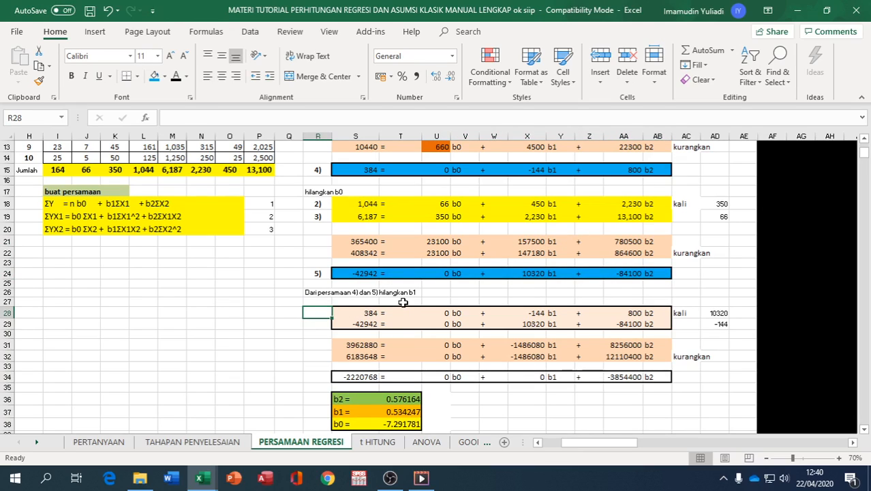
text(4)
key(Return)
text(5)
key(Return)
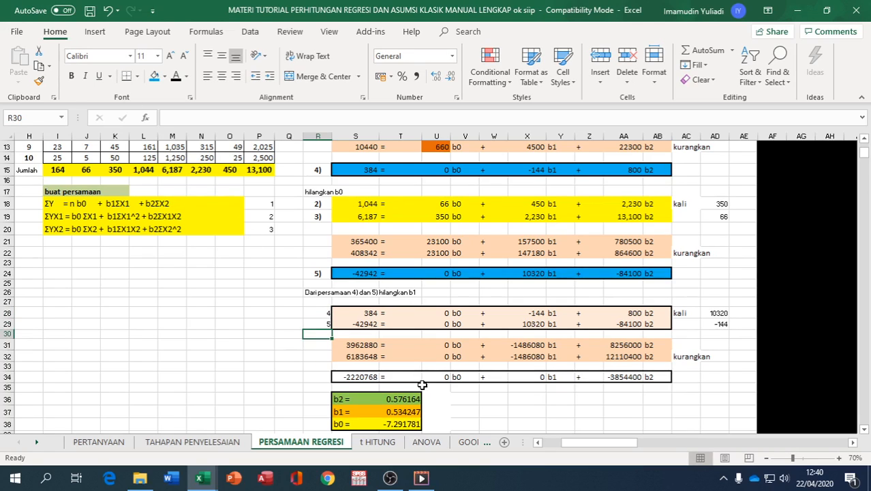
Change the labels in R28 and R29 to "4)" and "5)" and center them horizontally
scroll(378, 363, down, 1)
click(317, 340)
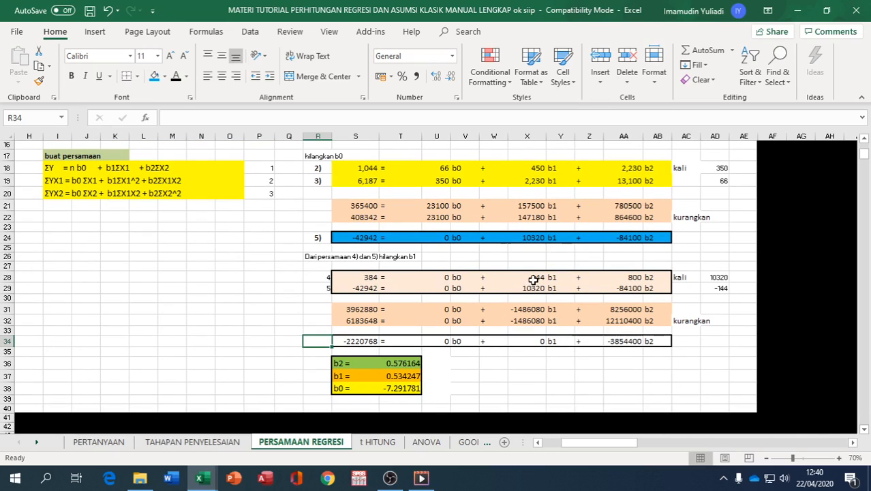
click(325, 276)
click(194, 118)
text())
key(Return)
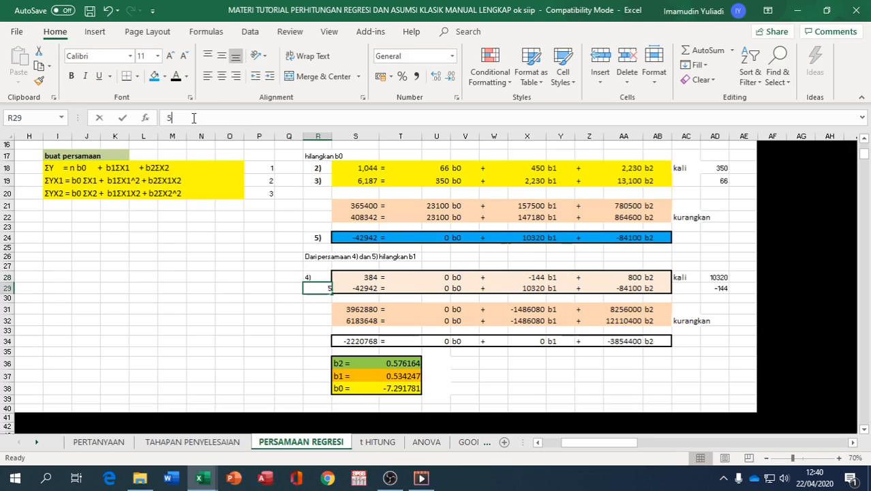
click(194, 117)
key(Return)
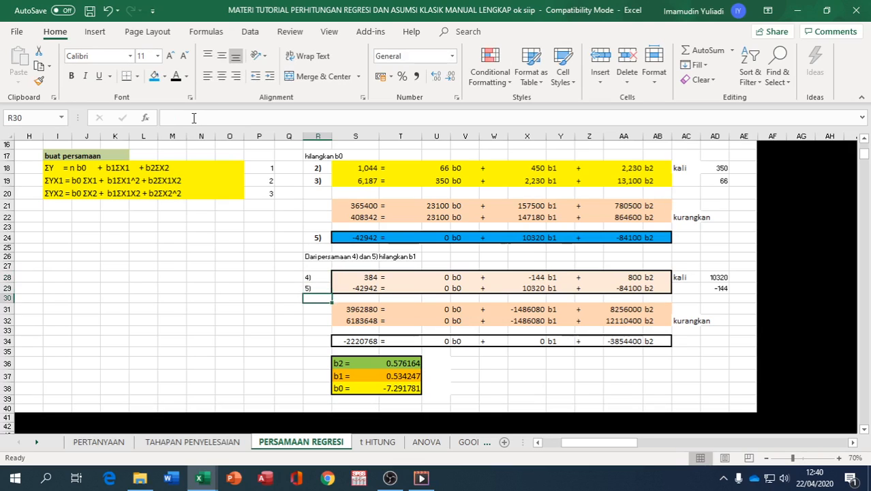
drag(317, 274, 317, 288)
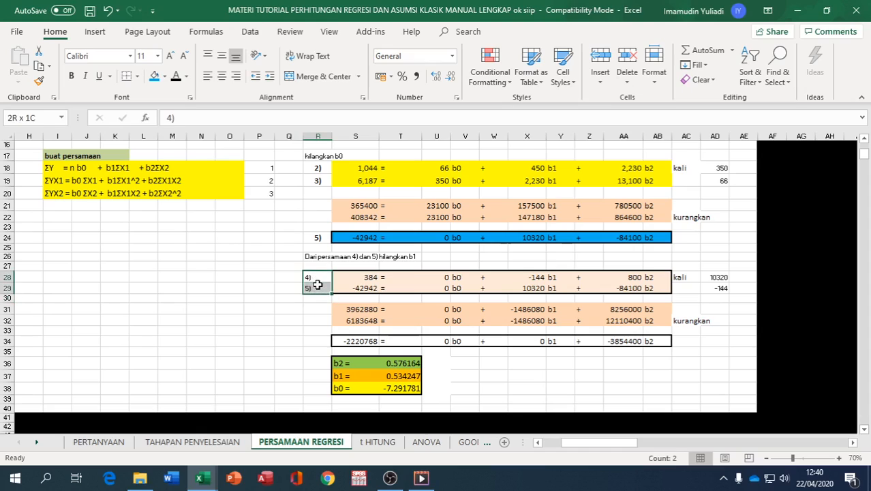
click(222, 75)
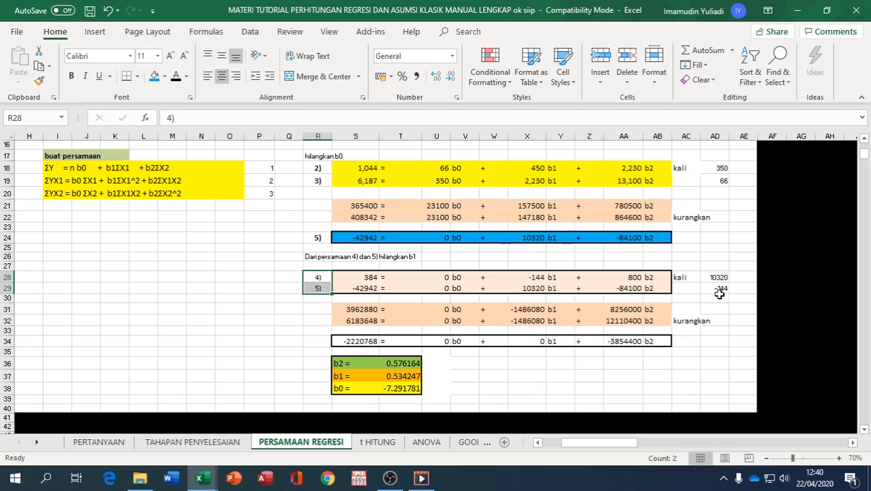
Label the b1 elimination's result row "6)" in cell R34 and center the label horizontally
drag(527, 309, 527, 319)
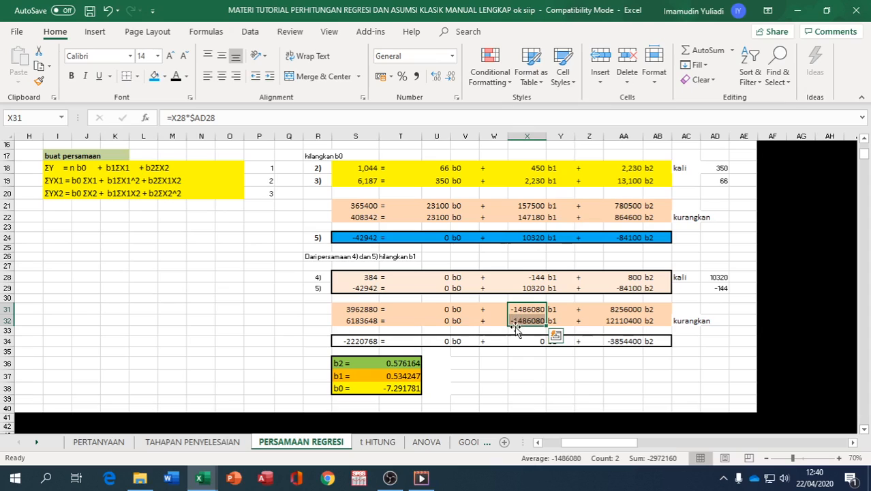
click(436, 343)
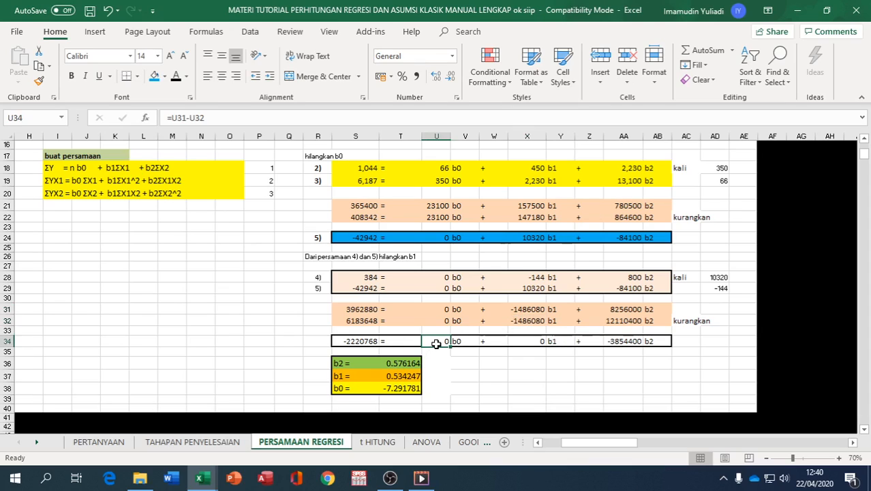
click(538, 340)
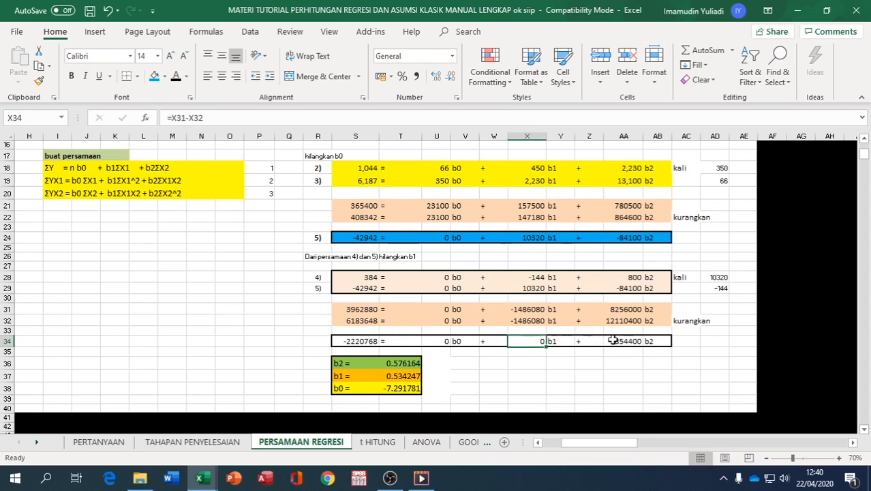
click(617, 341)
click(319, 337)
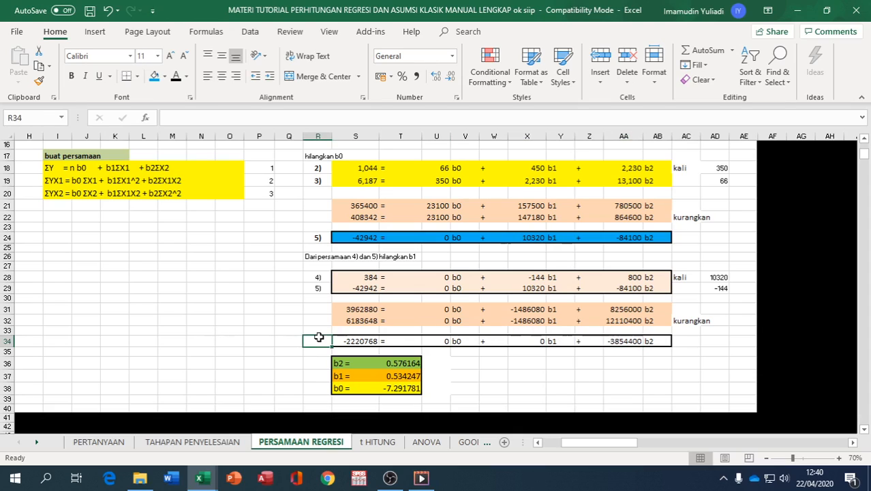
text(6))
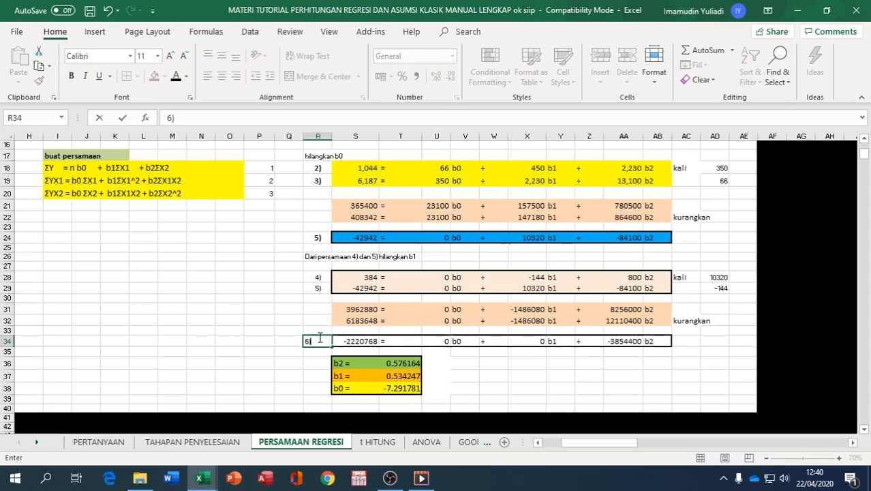
key(Return)
click(318, 337)
click(221, 76)
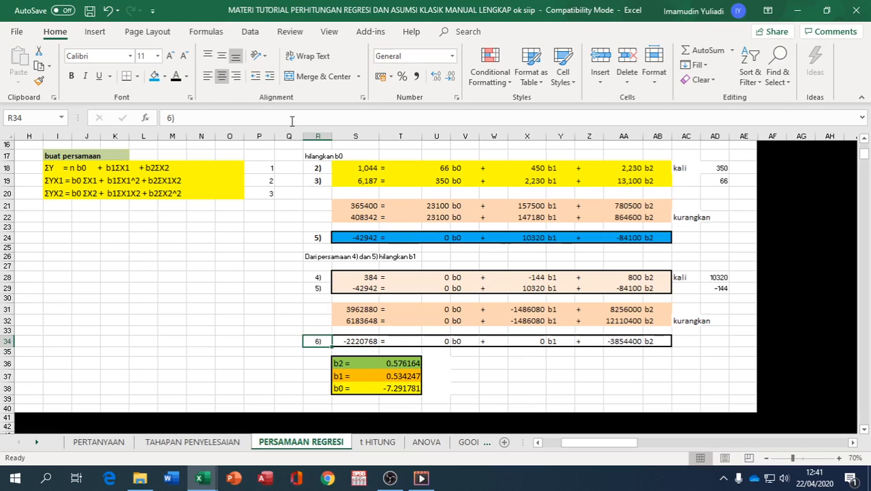
Examine the formulas for b2, b1 and b0 in T36:T38 against equation 6, the b1 elimination rows and equation 1
click(649, 340)
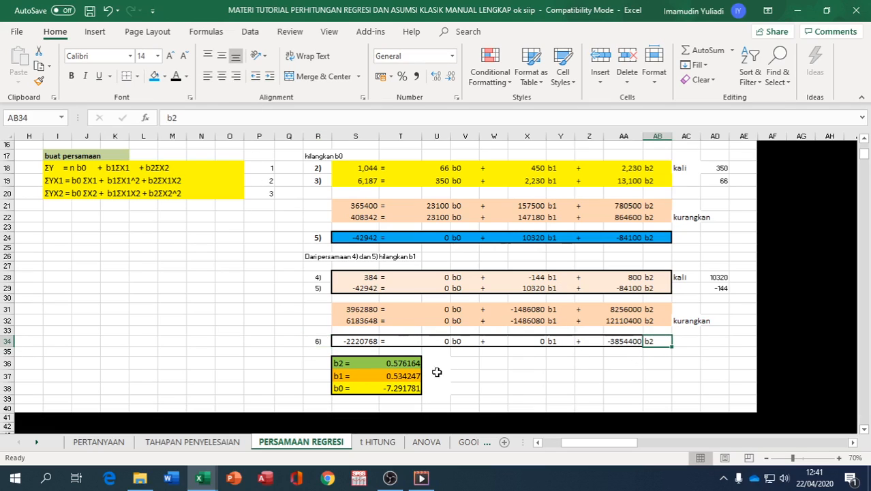
click(338, 362)
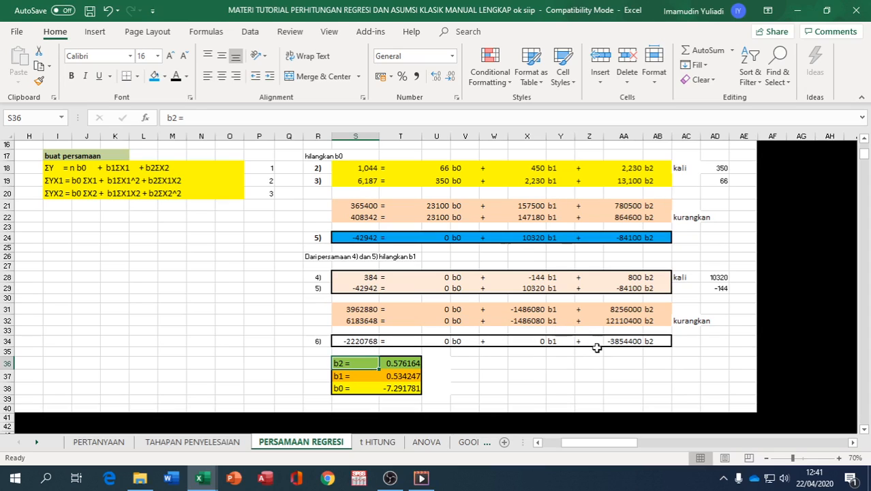
click(415, 364)
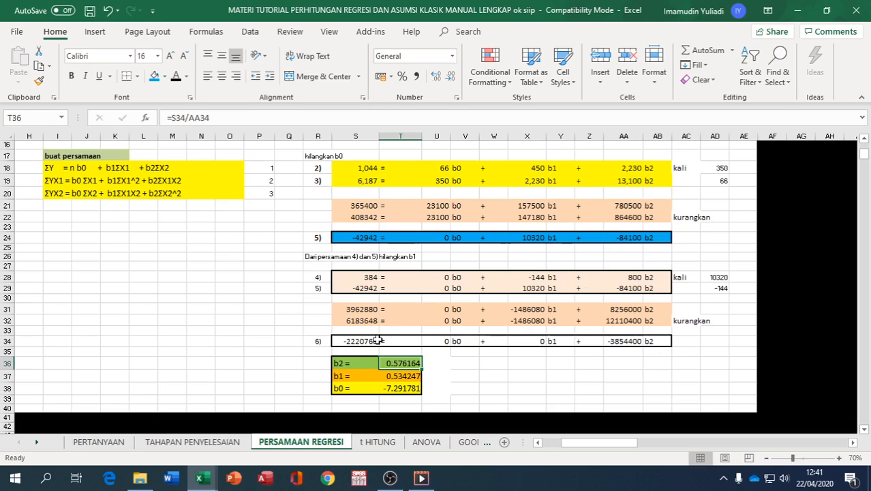
click(388, 376)
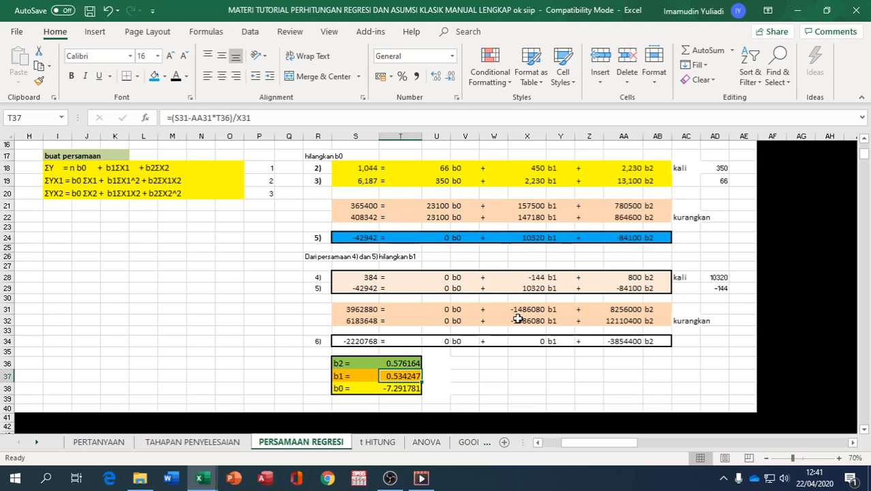
click(395, 388)
scroll(400, 388, up, 5)
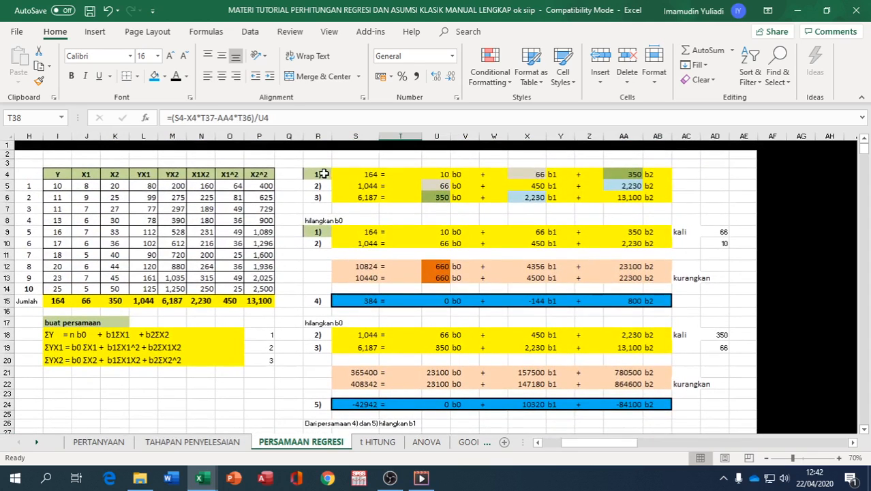
scroll(348, 232, down, 5)
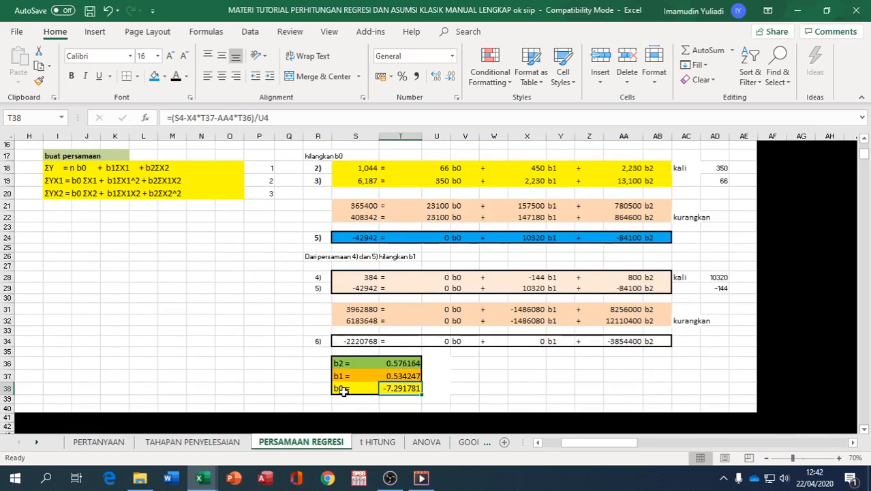
double_click(394, 387)
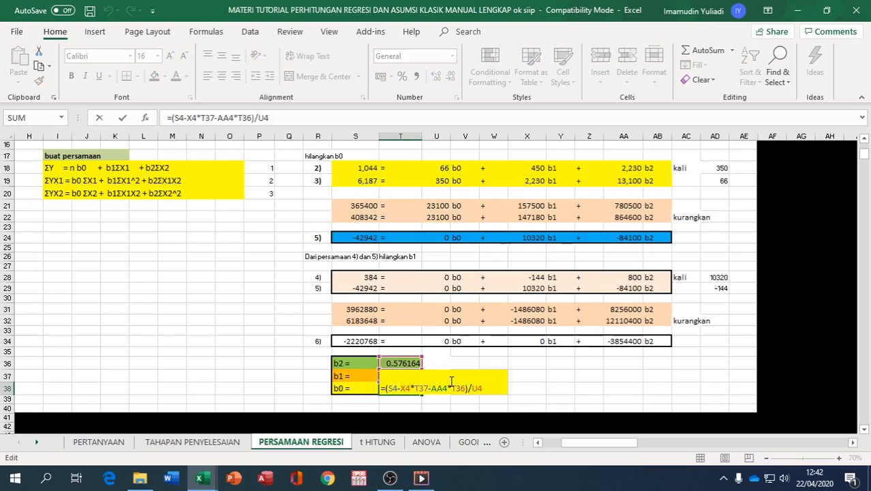
scroll(444, 281, up, 5)
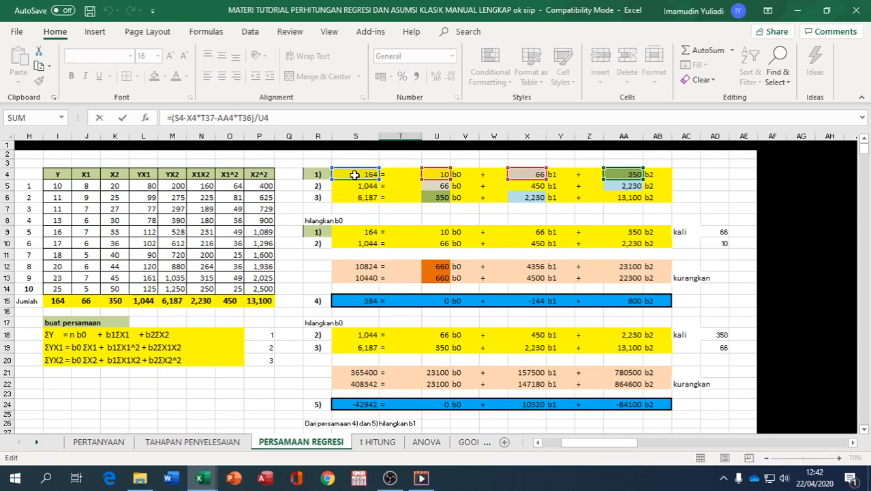
scroll(355, 174, down, 5)
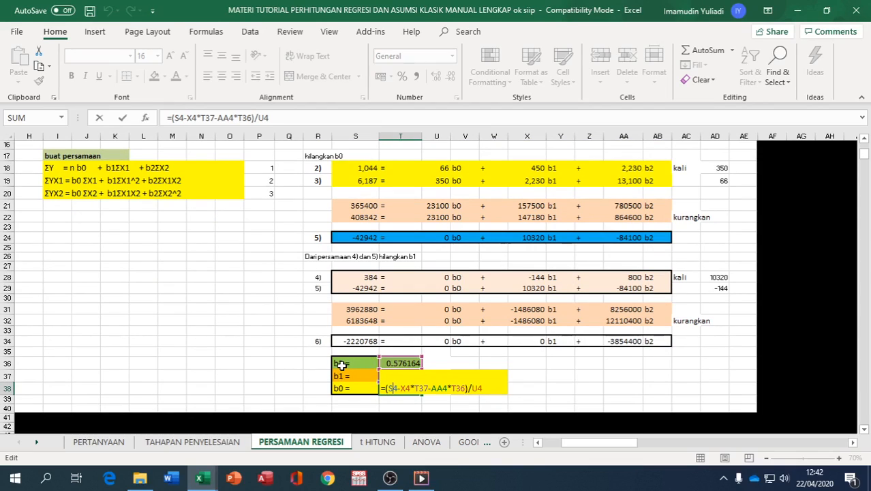
key(Return)
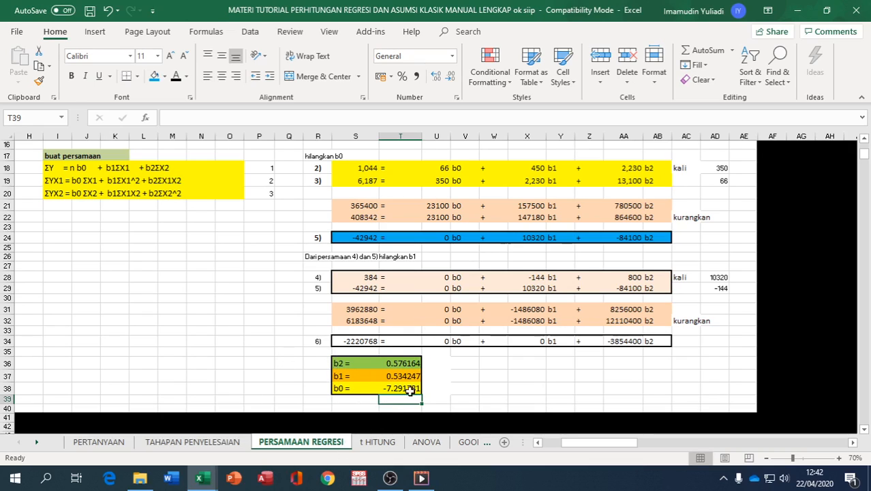
On the t HITUNG sheet, examine the linked coefficients, the t Stat formula for the intercept and the Var(bo) standard error formula
click(390, 440)
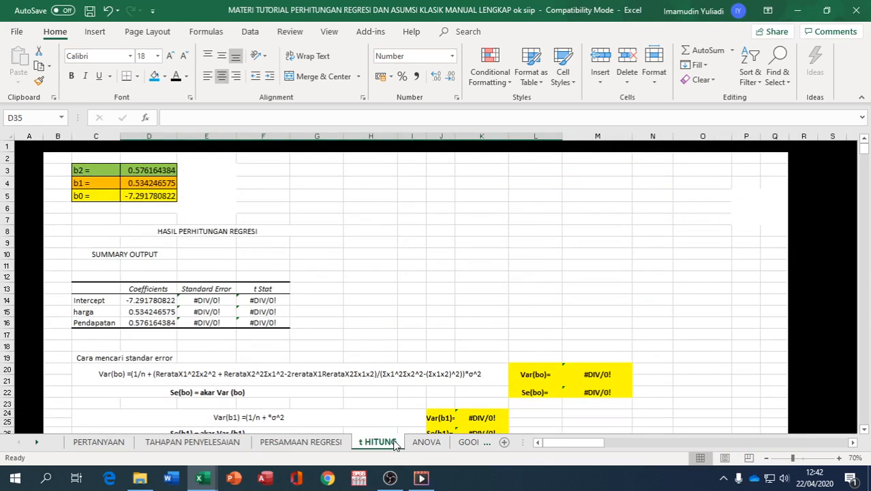
click(145, 170)
click(138, 183)
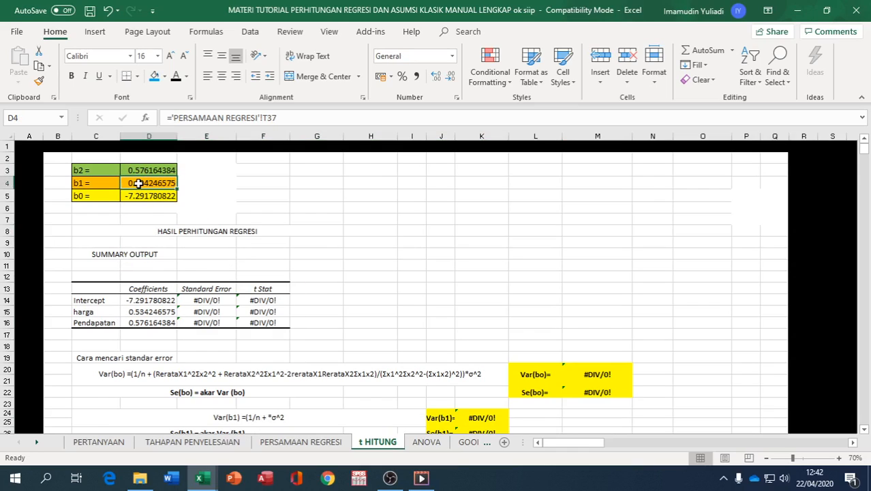
click(150, 300)
click(153, 311)
click(154, 322)
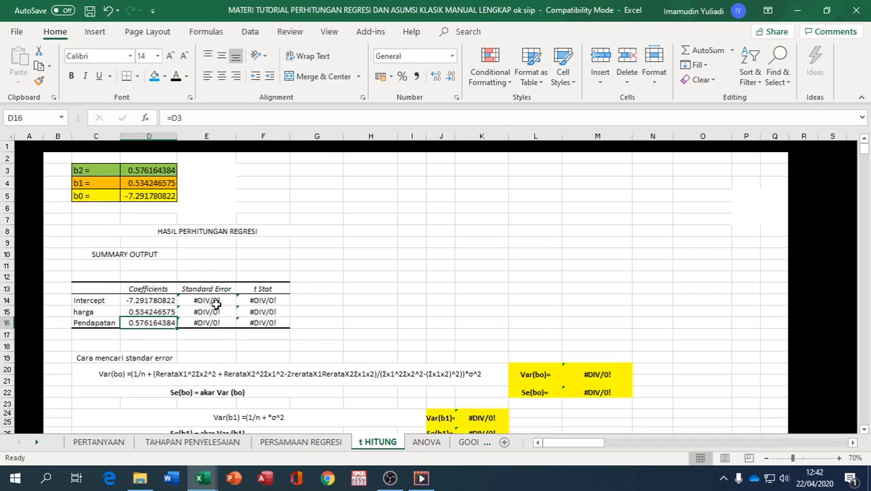
click(263, 300)
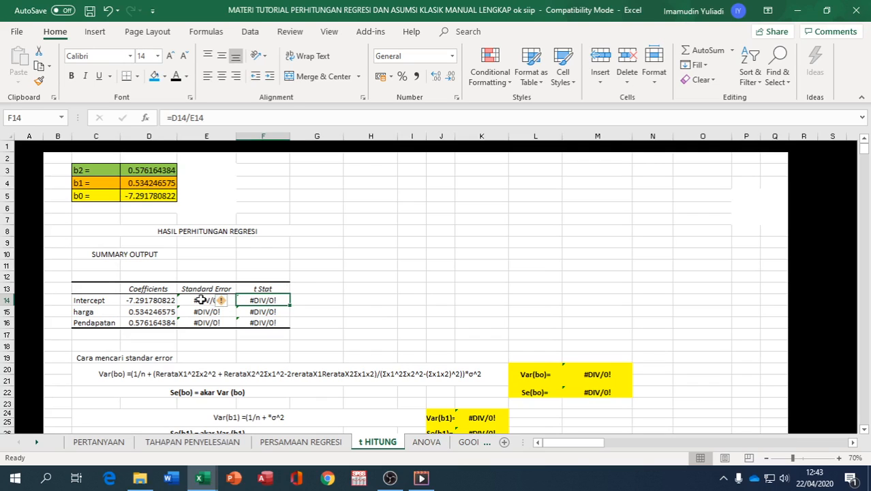
scroll(217, 329, down, 1)
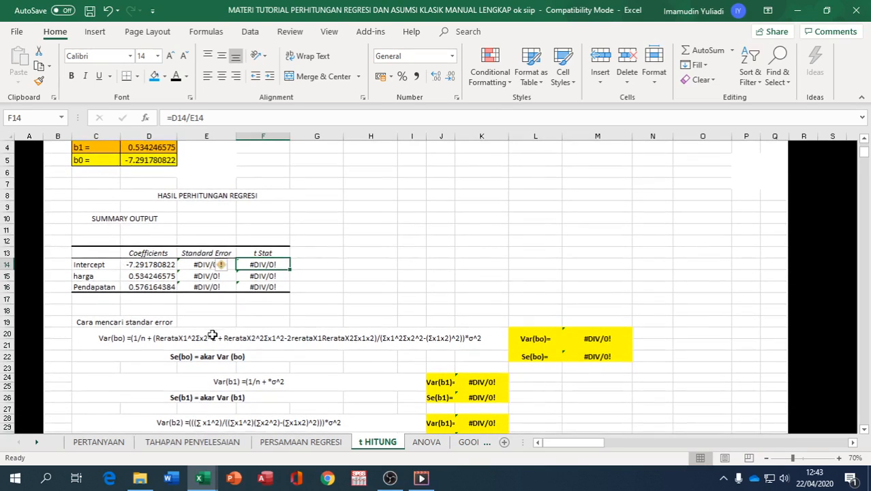
click(111, 337)
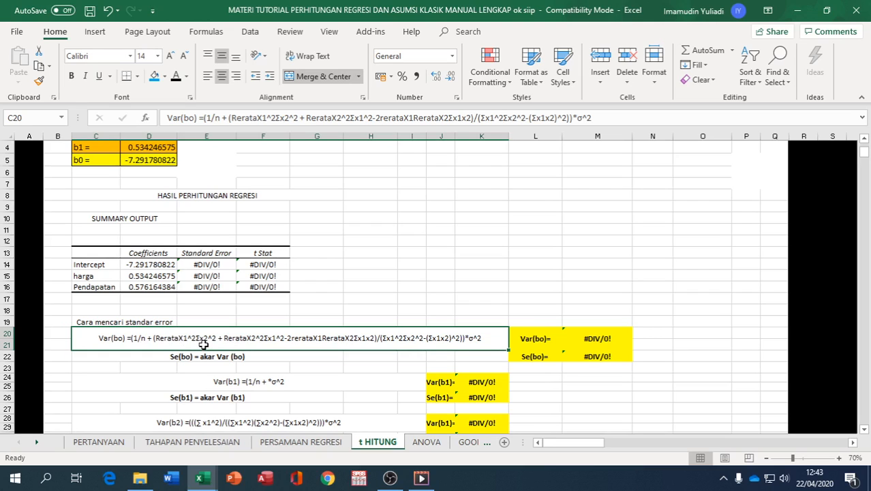
scroll(286, 352, down, 1)
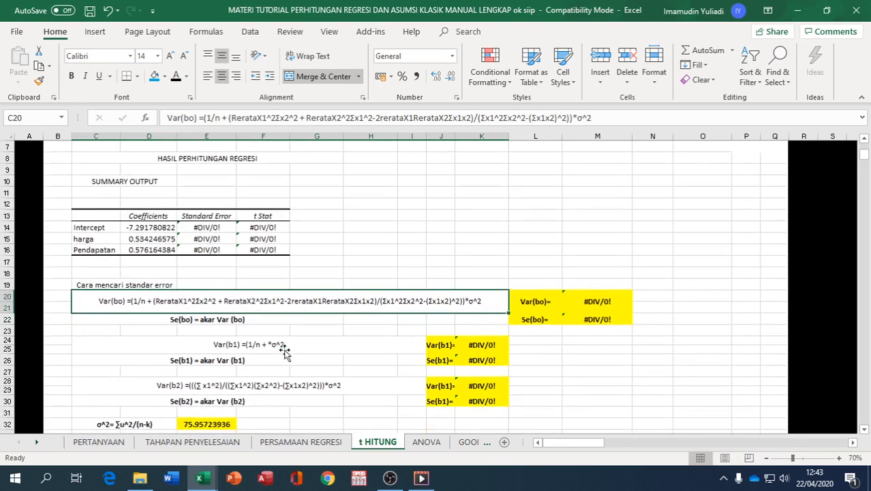
Link the first Y value, D35 on the t HITUNG sheet, to cell I5 of the PERSAMAAN REGRESI sheet
scroll(284, 352, down, 4)
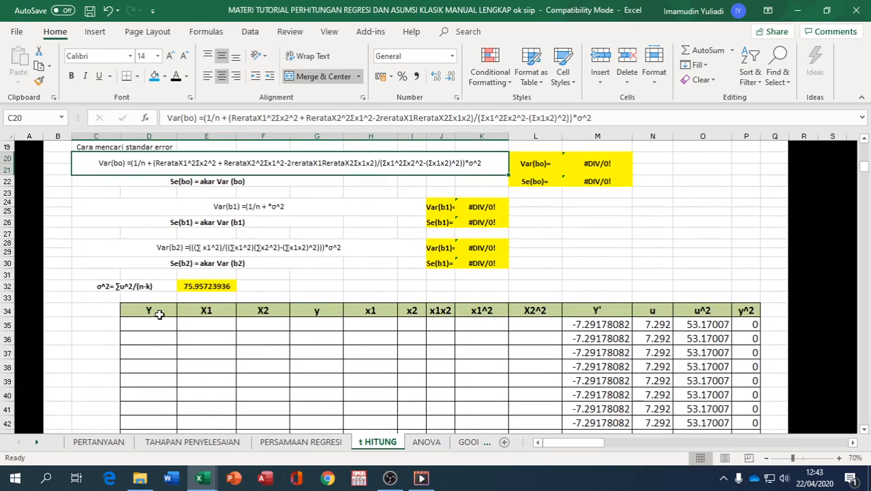
scroll(159, 313, up, 4)
scroll(162, 311, down, 5)
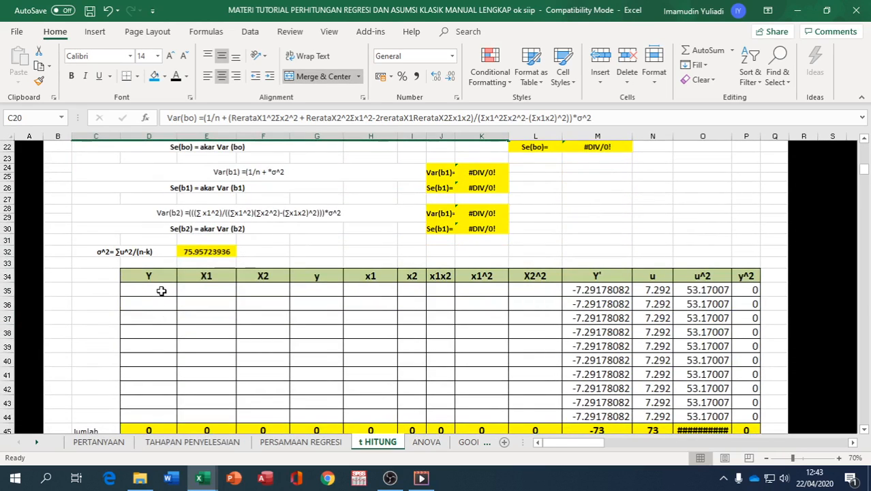
click(161, 291)
text(=)
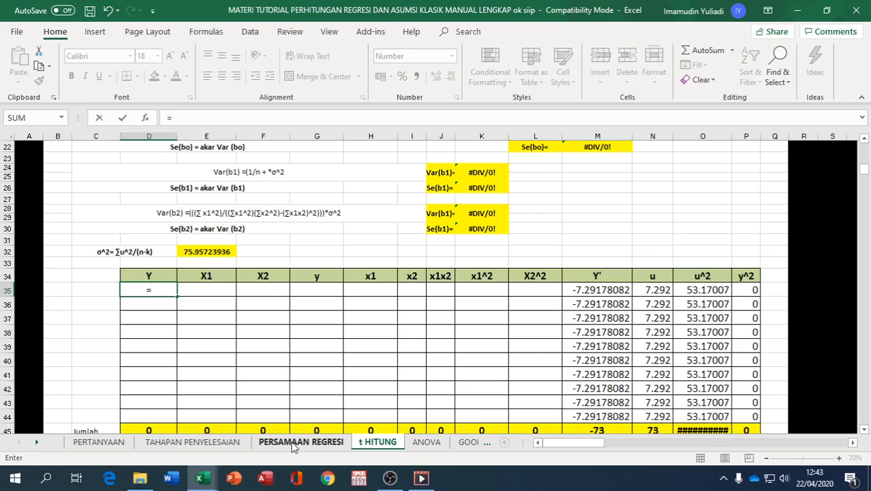
click(295, 444)
scroll(211, 381, up, 4)
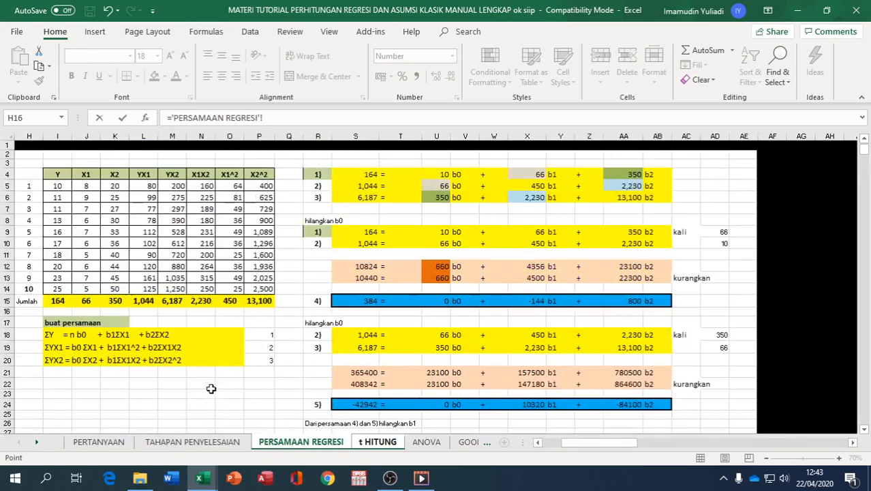
click(62, 186)
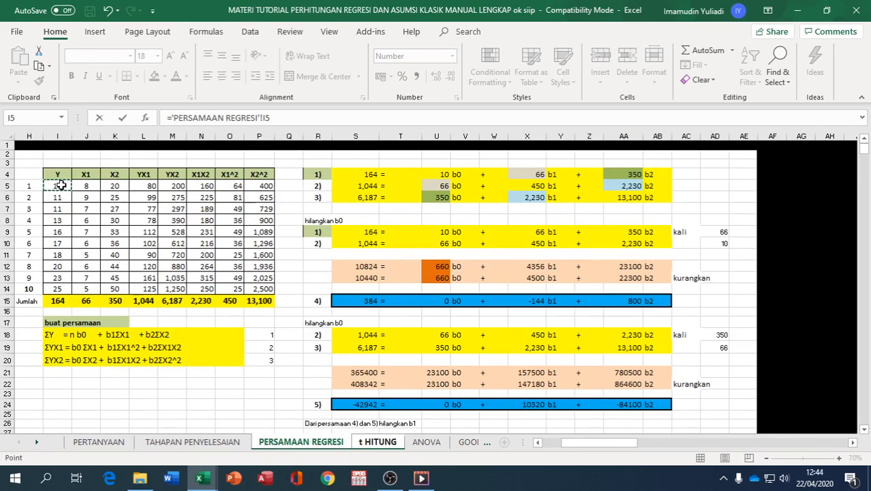
key(Return)
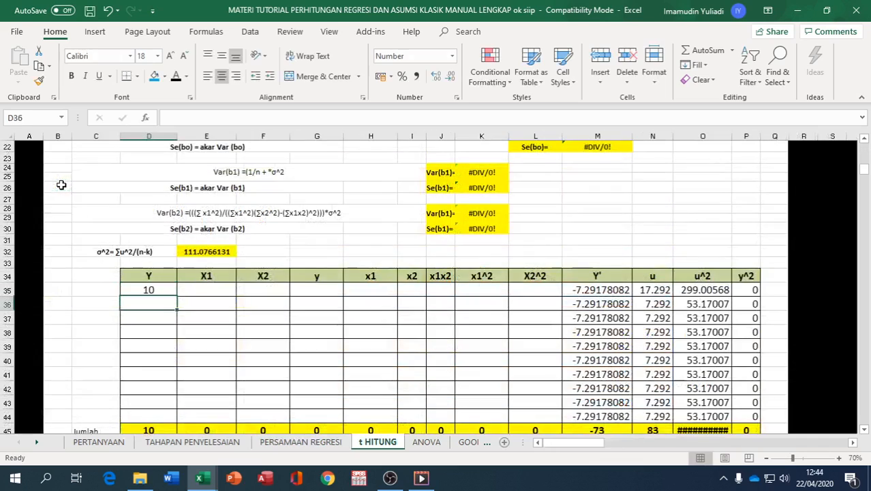
Fill the D35 link across to the X1 and X2 columns and down to row 44, covering D35:F44
click(147, 289)
drag(177, 296, 290, 295)
click(297, 302)
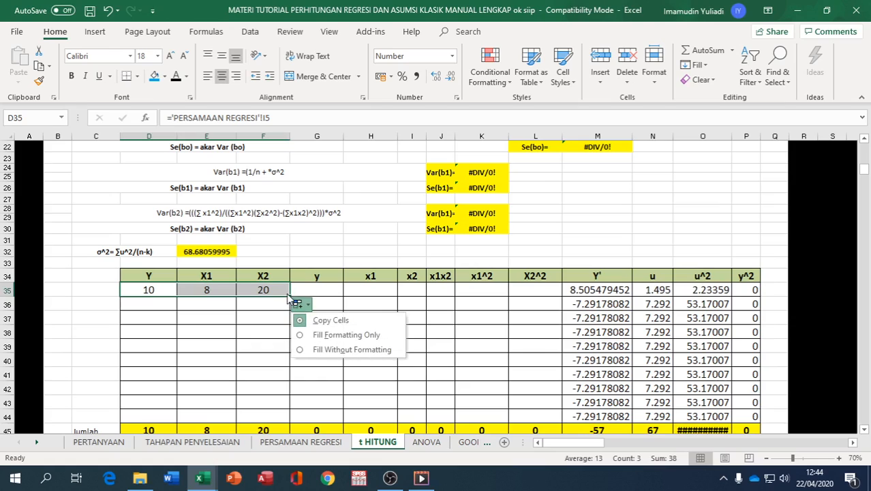
click(284, 291)
drag(151, 288, 290, 418)
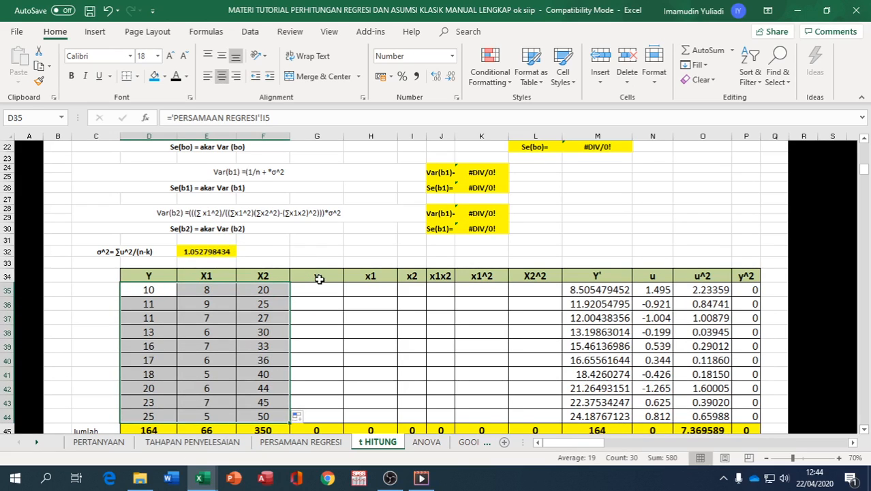
Calculate the first deviation y in G35 with the formula =D35-D$45/10
scroll(200, 274, up, 7)
scroll(200, 274, down, 2)
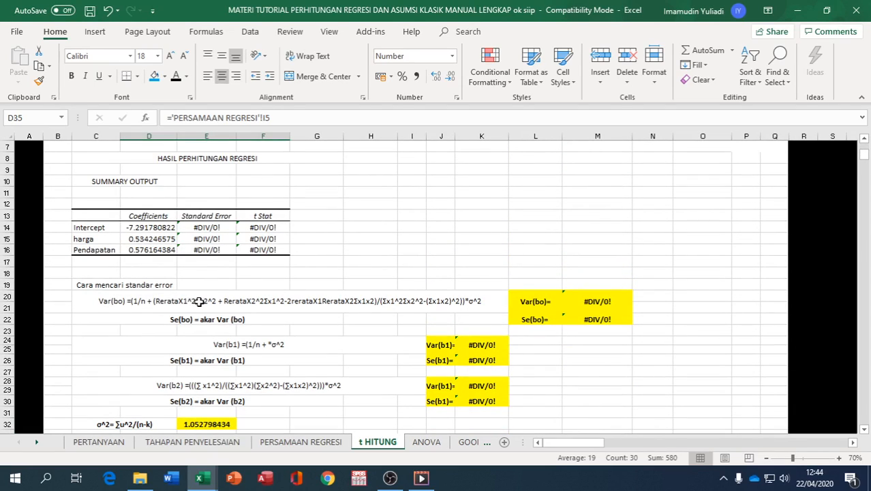
scroll(199, 302, down, 5)
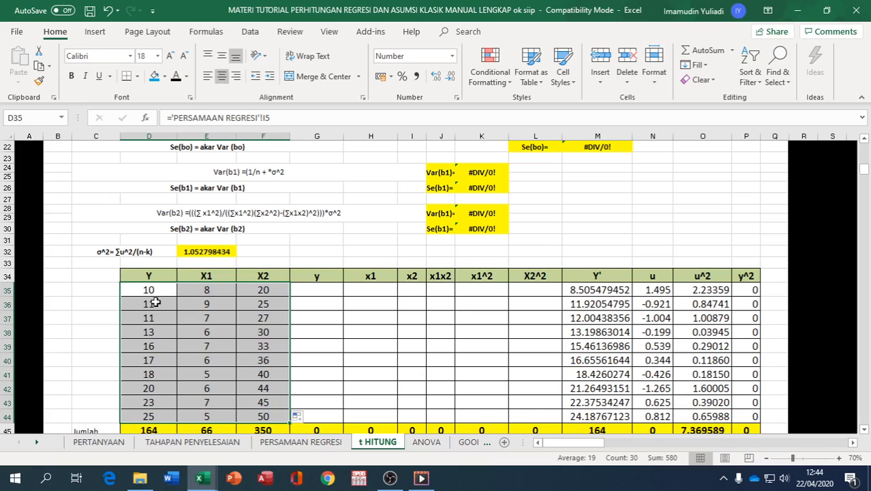
scroll(156, 302, down, 1)
click(307, 261)
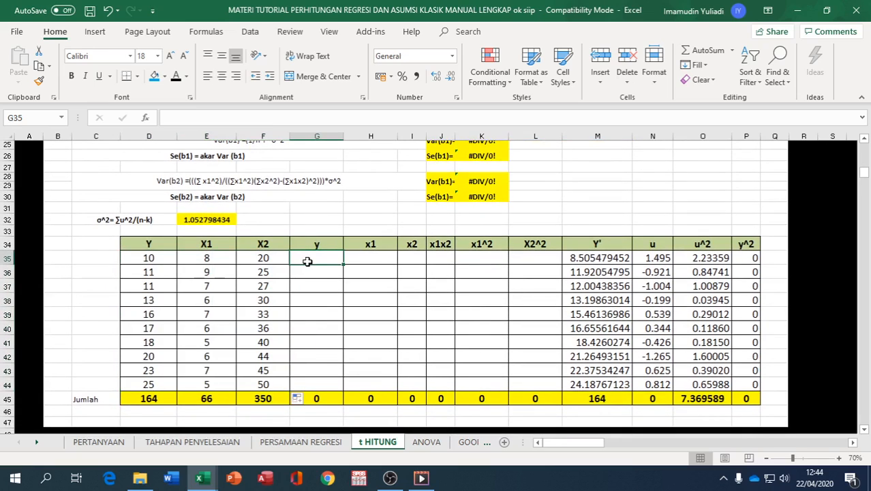
text(=)
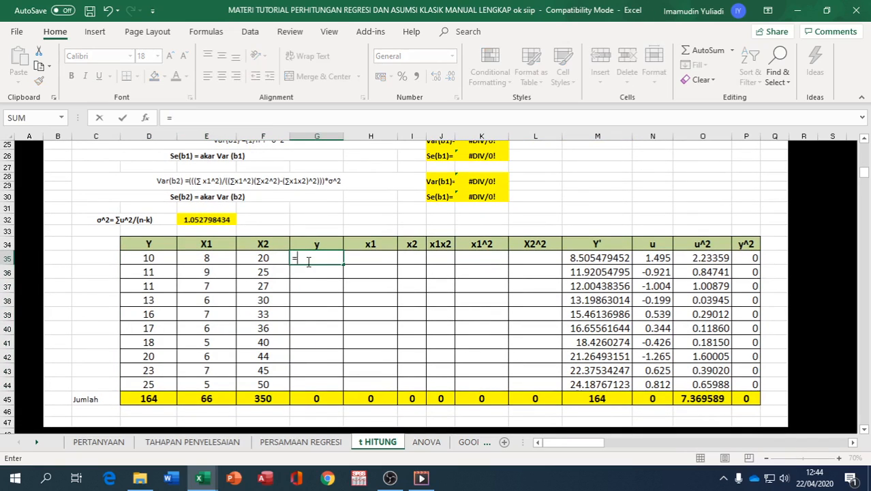
click(152, 260)
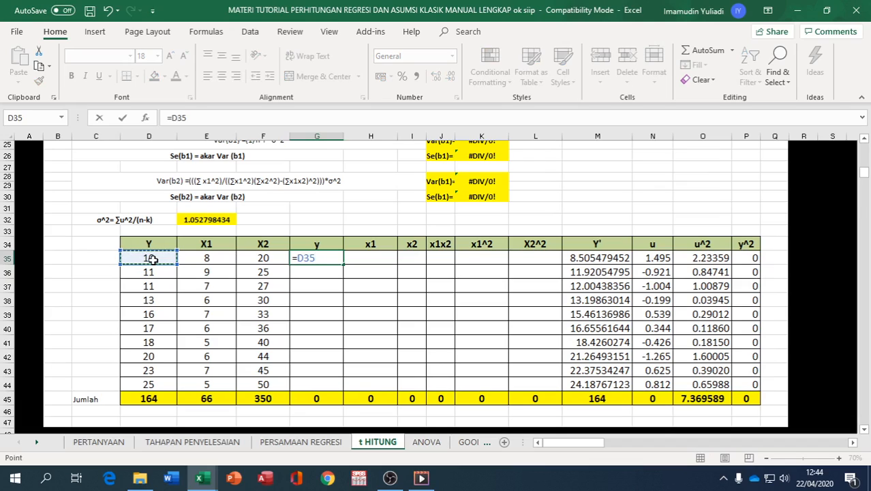
text(-)
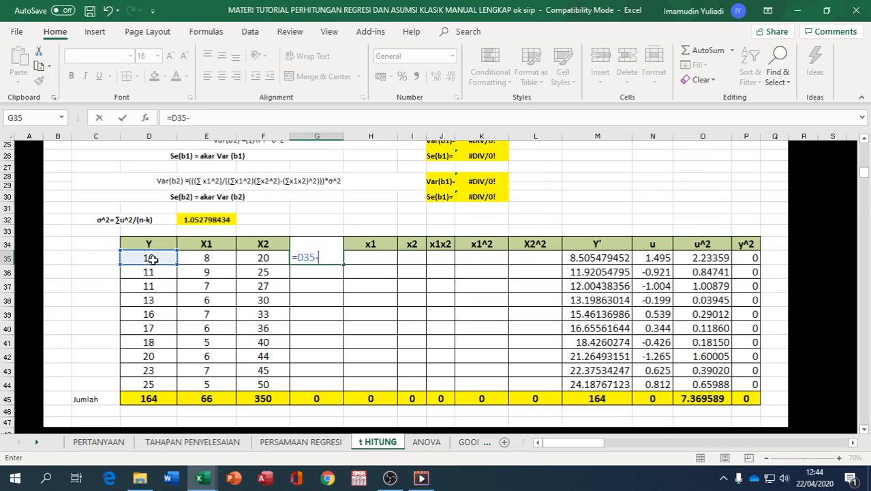
click(143, 397)
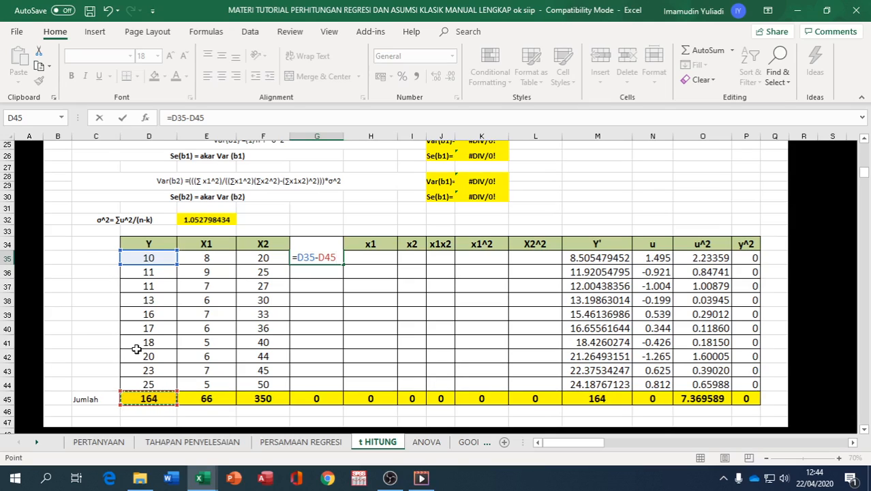
key(F4)
key(F4)
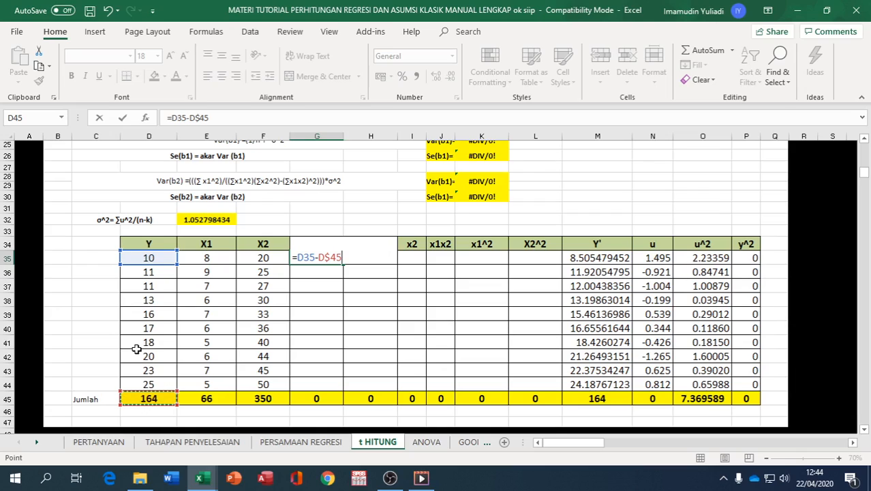
text(/)
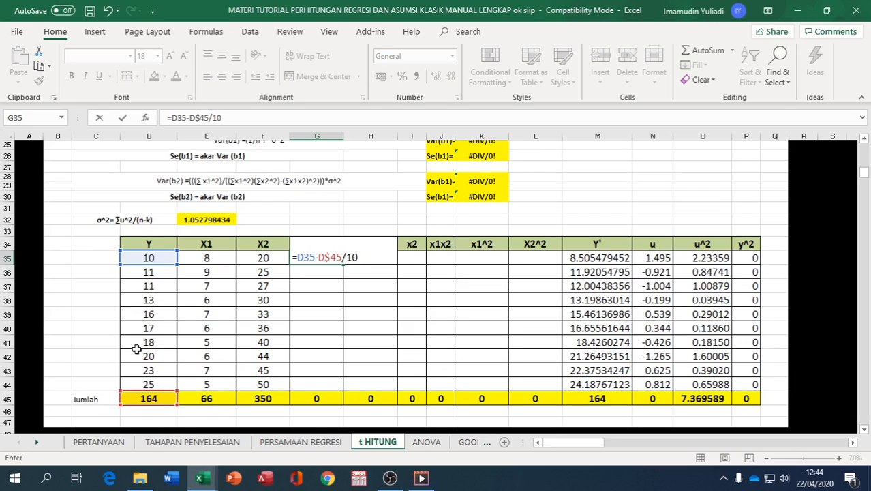
text(10)
key(Return)
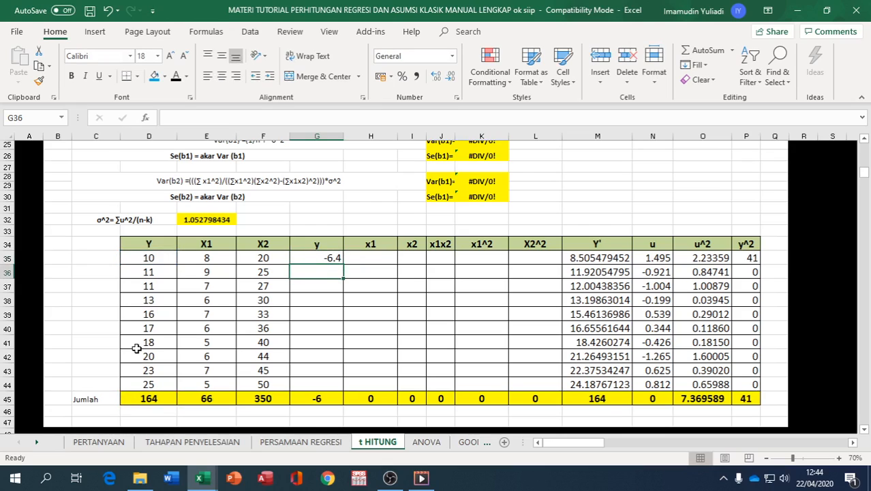
Fill the G35 deviation formula across to x1 and x2 and down to row 44, covering G35:I44
click(294, 259)
drag(341, 266, 419, 261)
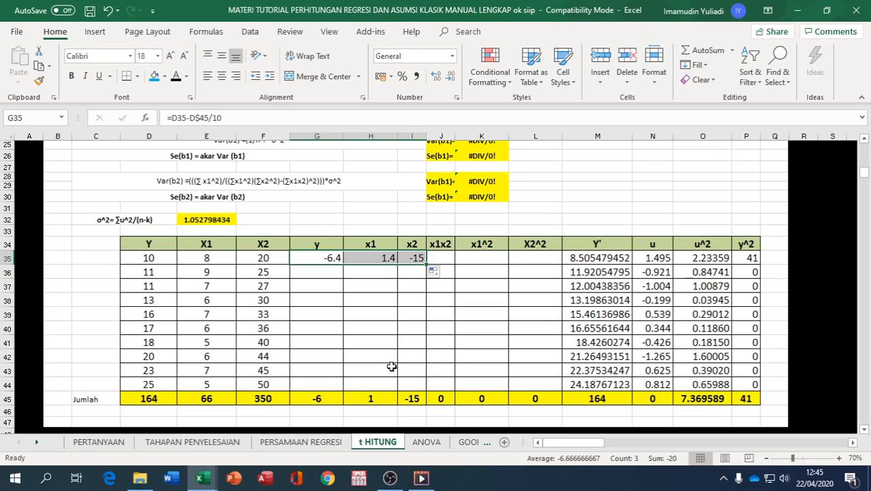
drag(428, 266, 420, 386)
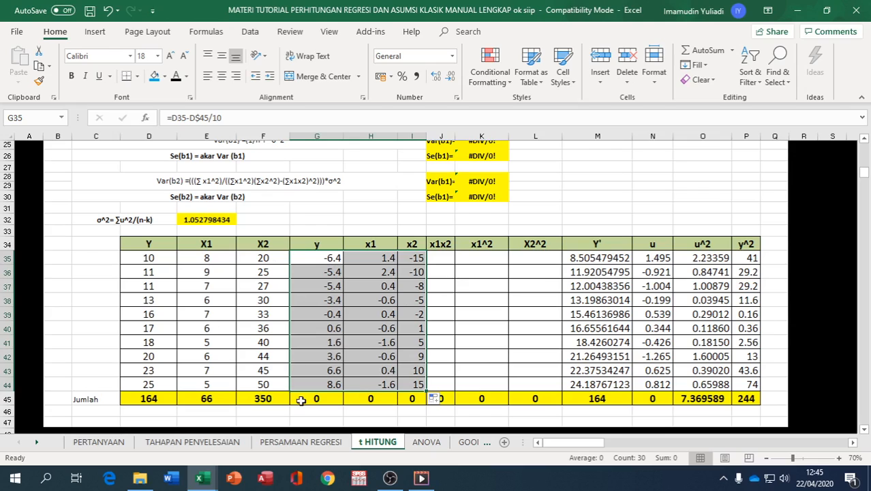
Calculate the first x1x2 product in J35 with the formula =H35*I35
click(444, 259)
text(=)
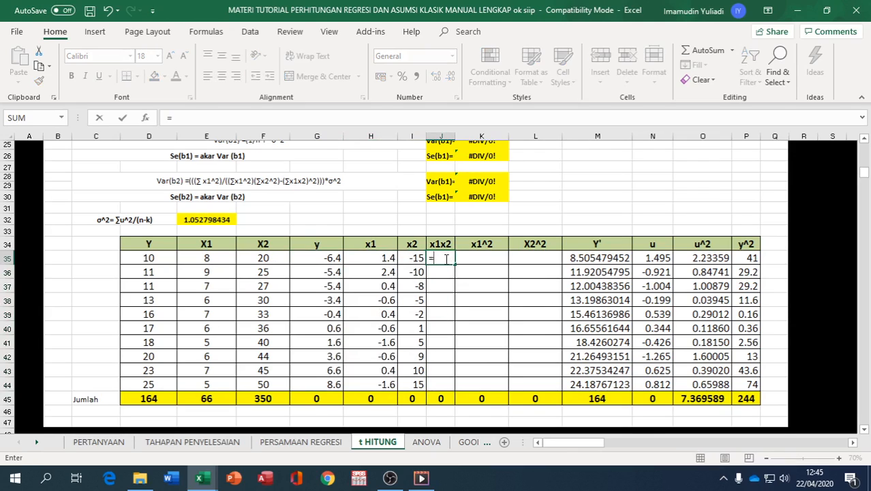
click(372, 259)
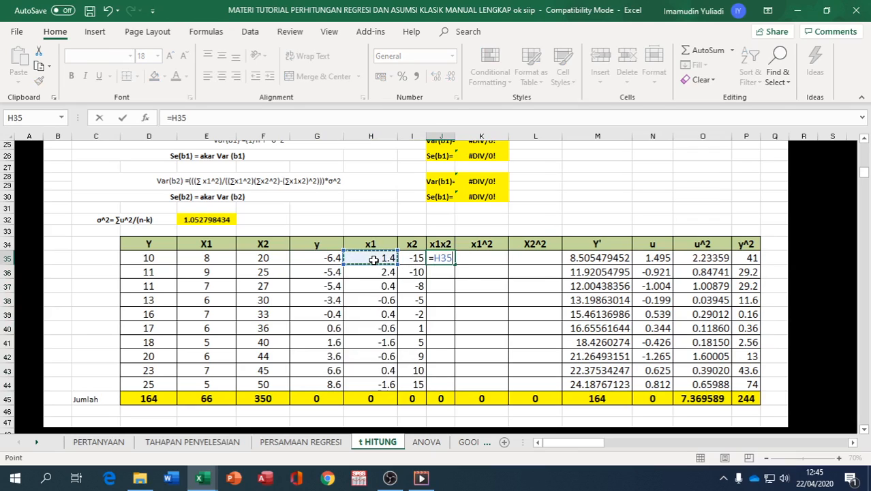
text(*)
click(417, 258)
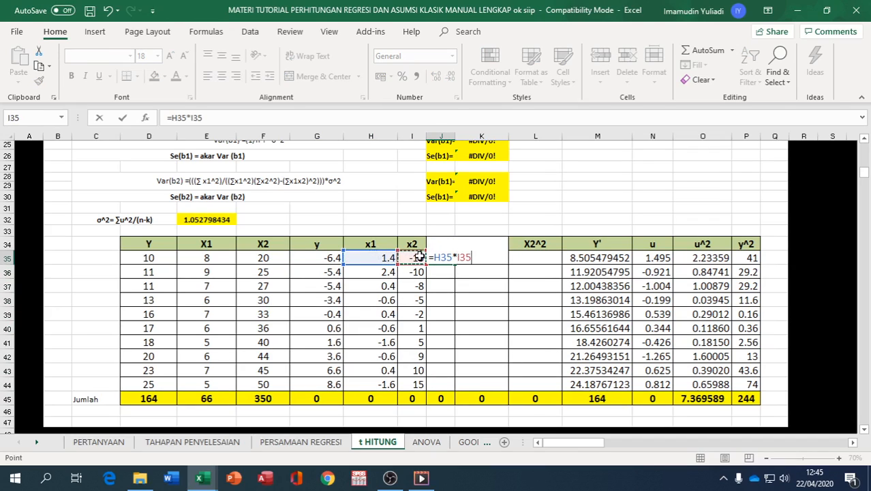
key(Return)
Calculate the first x1^2 value in K35 with the formula =H35^2
click(496, 257)
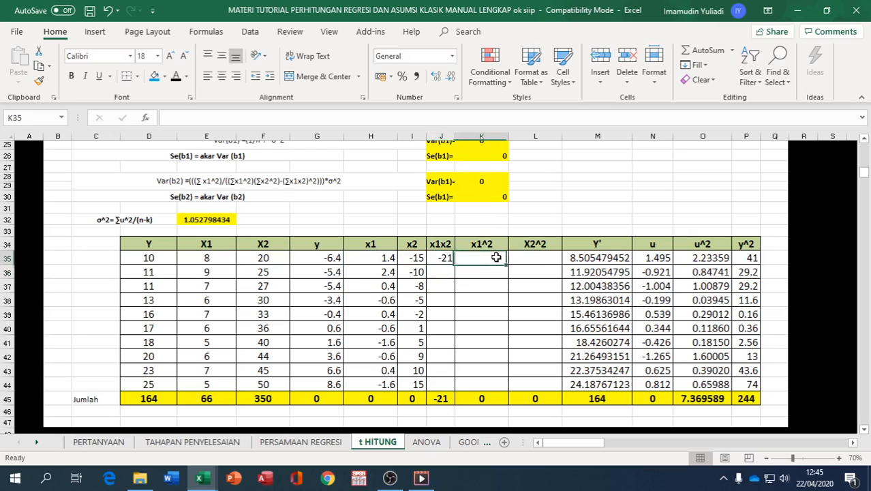
text(=)
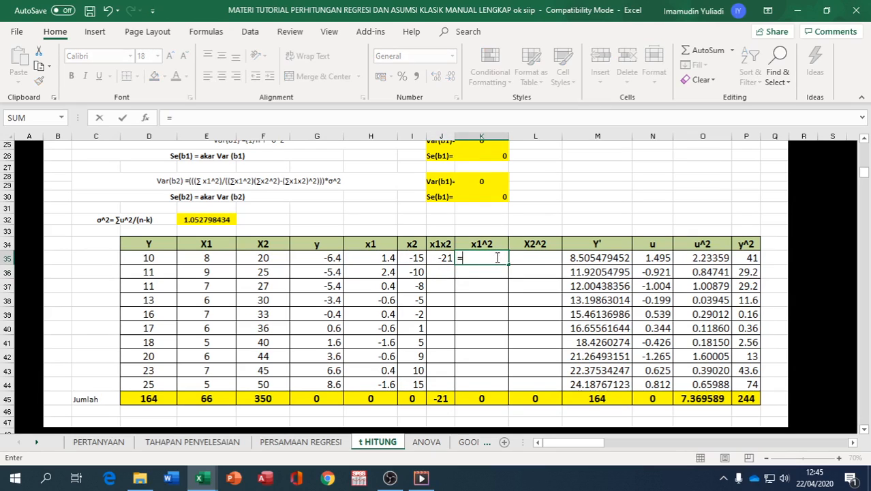
click(382, 257)
text(^2)
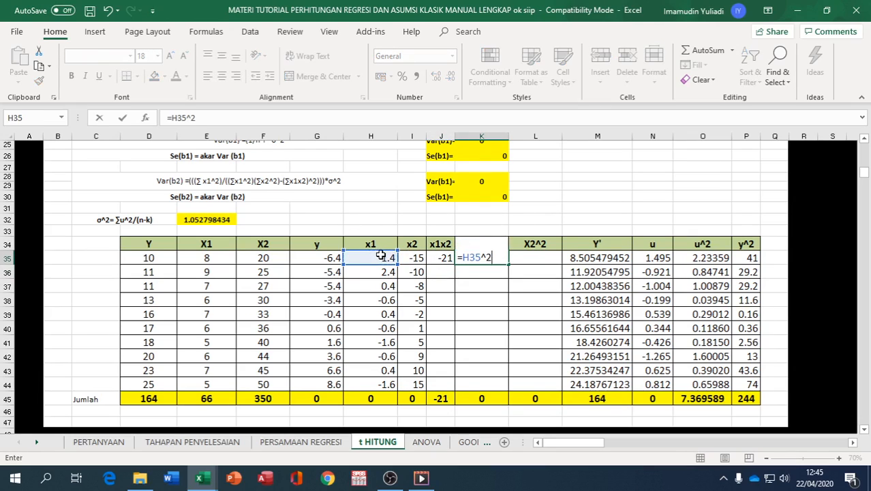
key(Return)
Calculate the first X2^2 value in L35 with =I35^2 and fill J35:L35 down to row 44
click(519, 259)
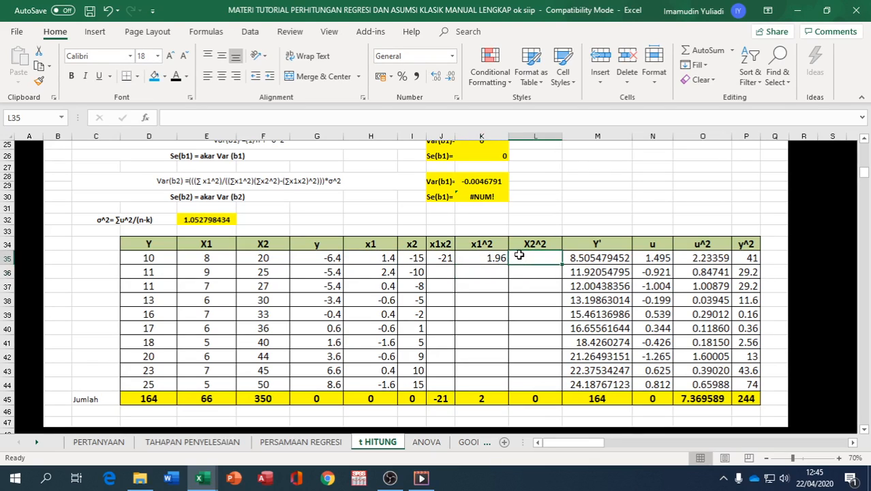
text(=)
click(417, 259)
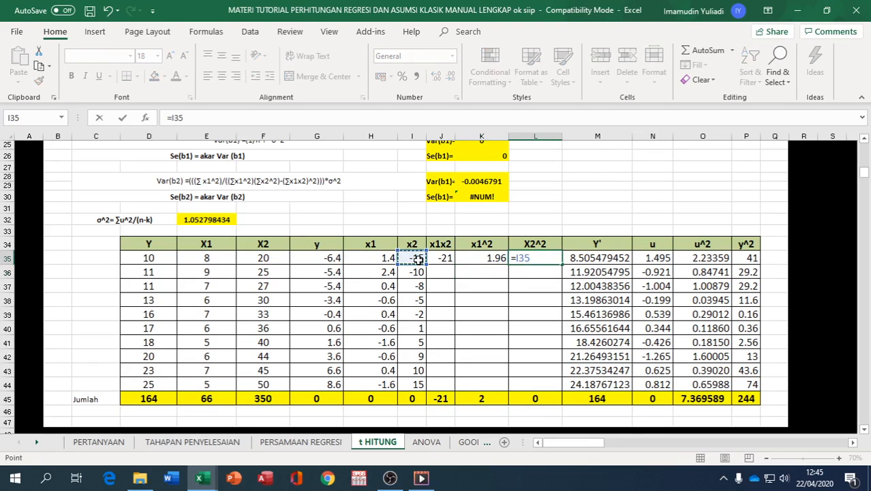
text(^)
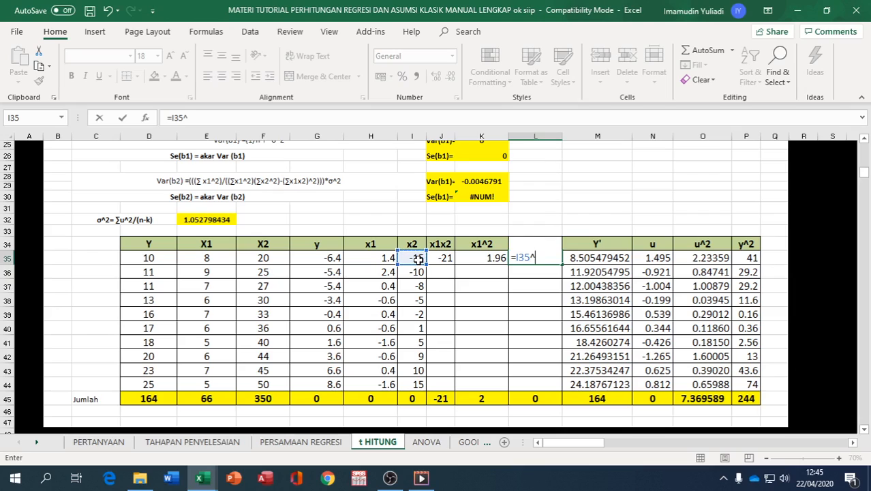
key(Return)
drag(441, 259, 557, 387)
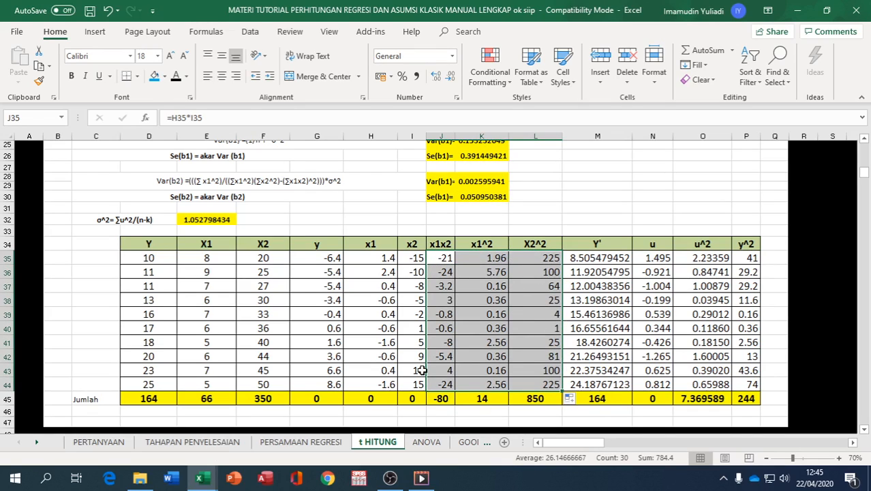
Enter the label Ramalan in M33 above the Y' column and center it
click(151, 244)
click(595, 242)
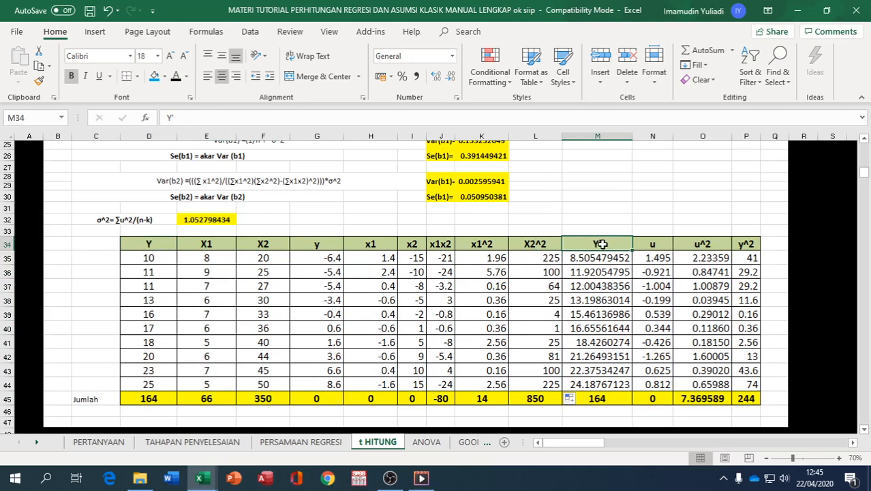
click(601, 228)
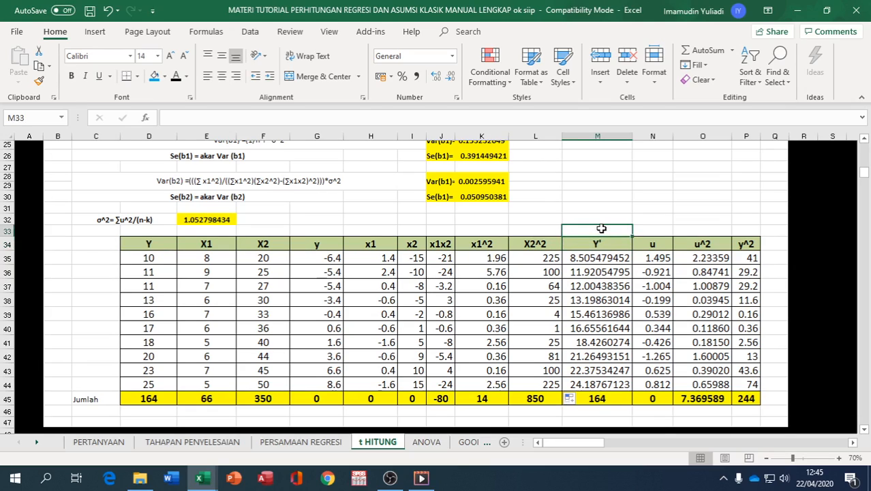
text(Ramala)
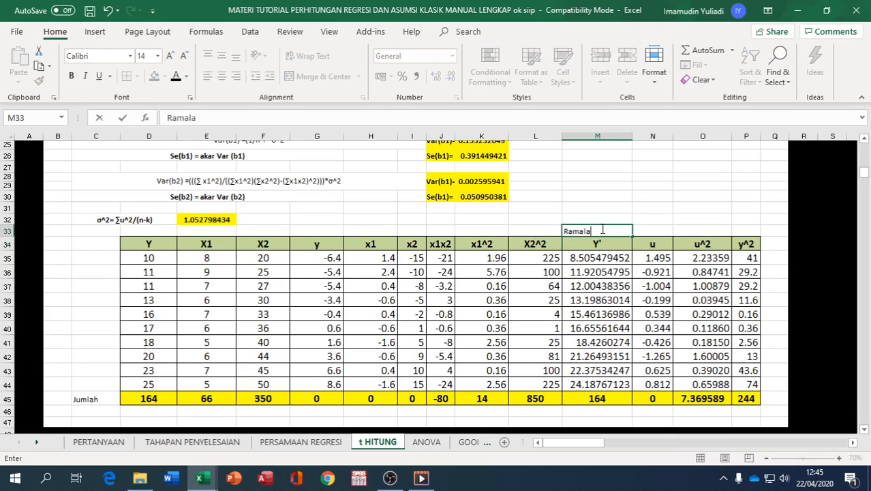
key(Return)
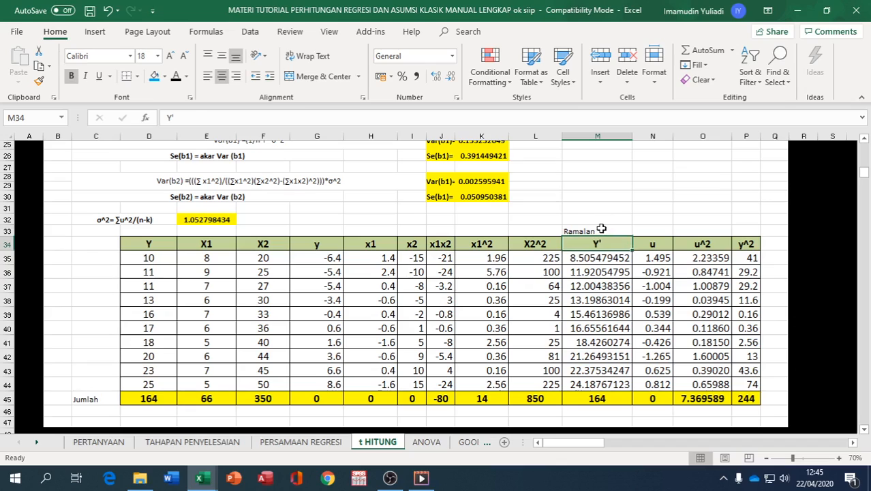
click(601, 229)
click(221, 75)
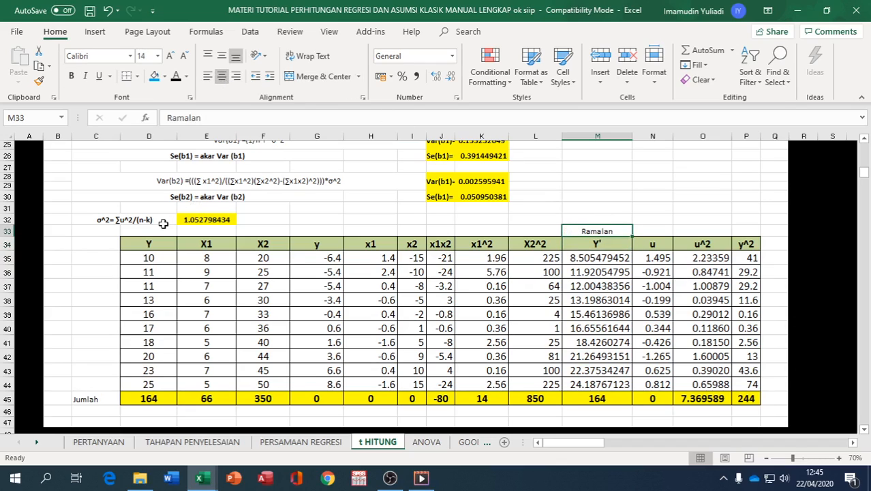
Enter the label kenyataan in D33 above the Y column and center it
click(163, 230)
text(kenyataan)
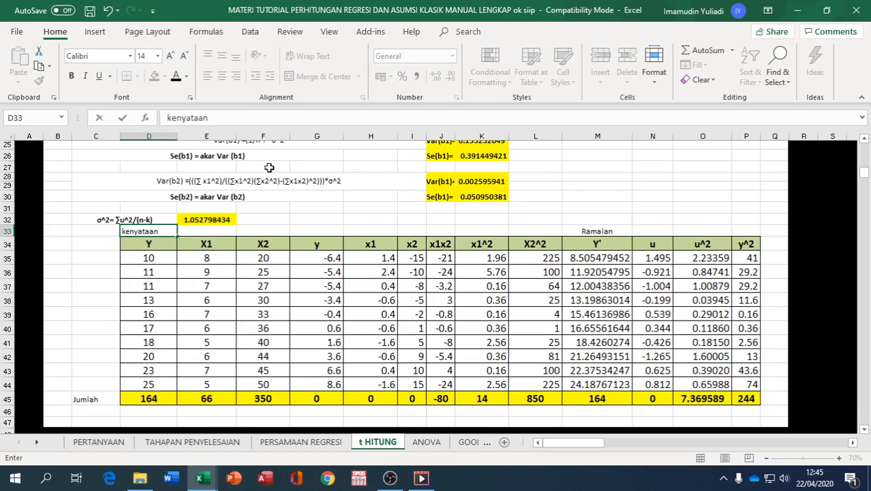
click(293, 208)
click(162, 230)
click(220, 76)
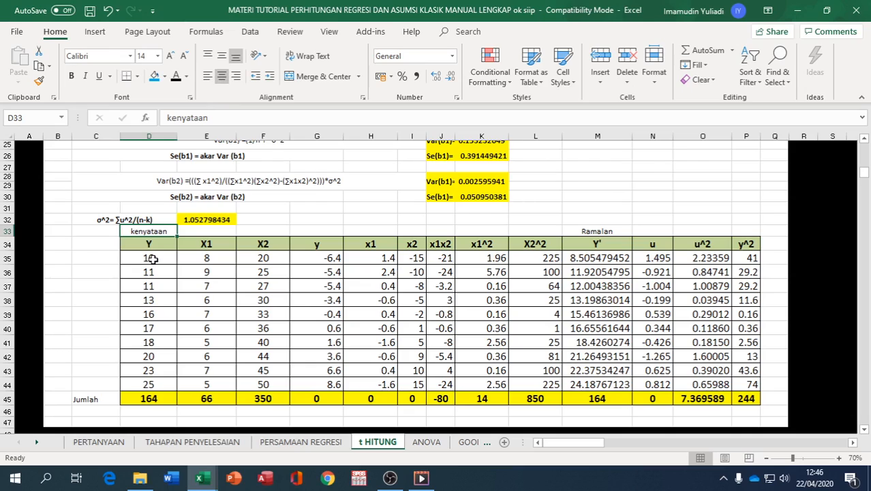
Examine the u, u^2 and y^2 formulas in row 35 and the Jumlah totals for Y, Y', u and u^2
click(655, 257)
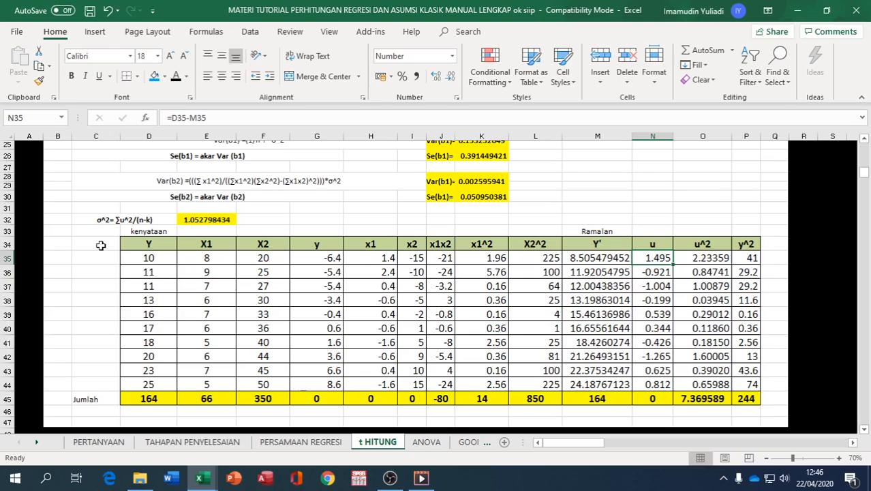
click(602, 397)
click(173, 399)
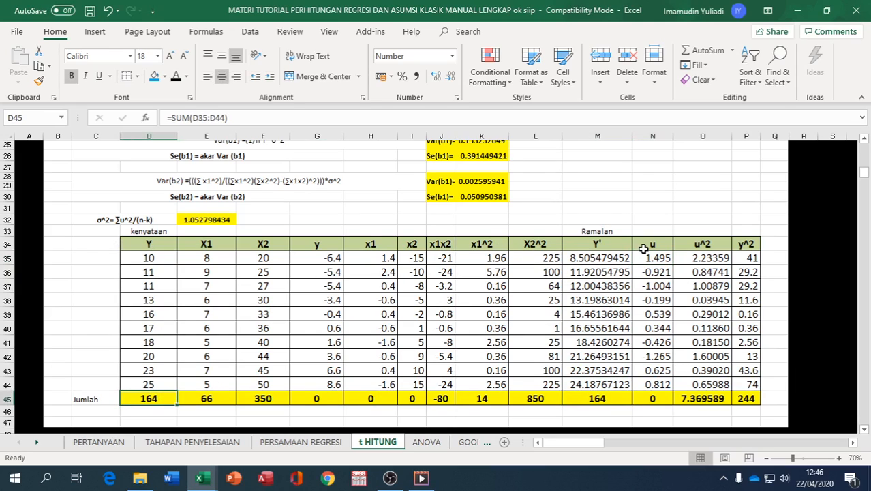
click(655, 399)
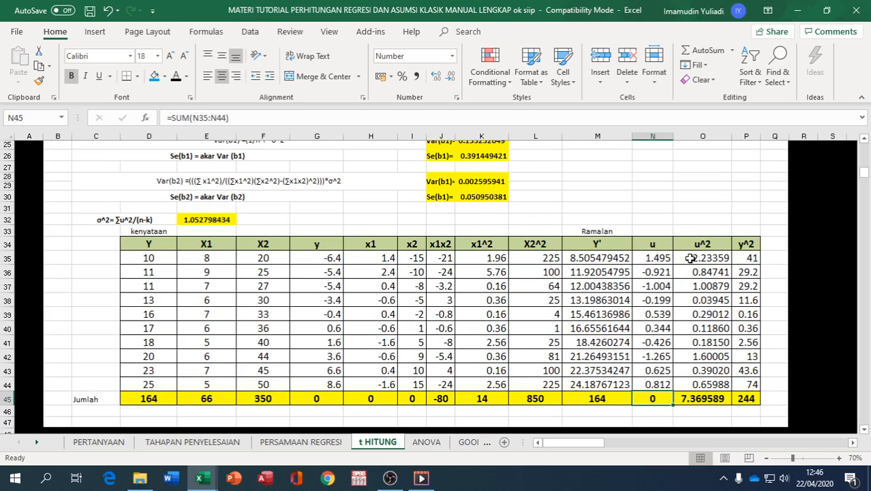
click(696, 398)
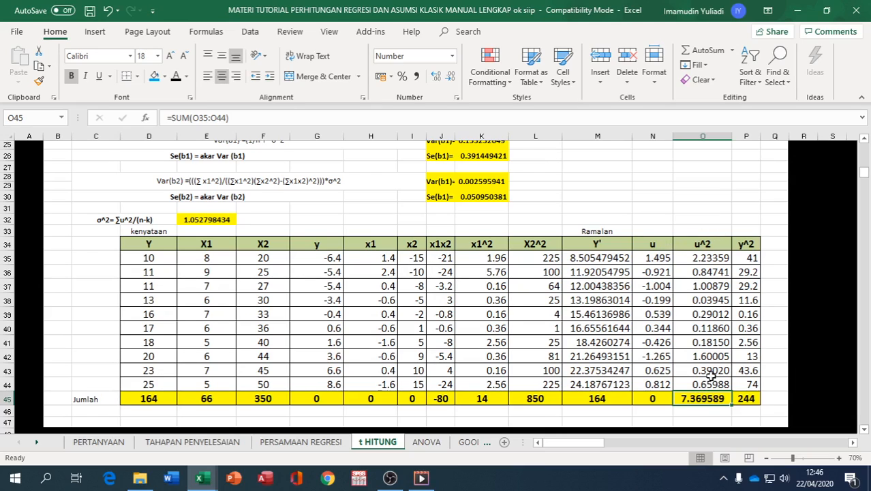
click(690, 256)
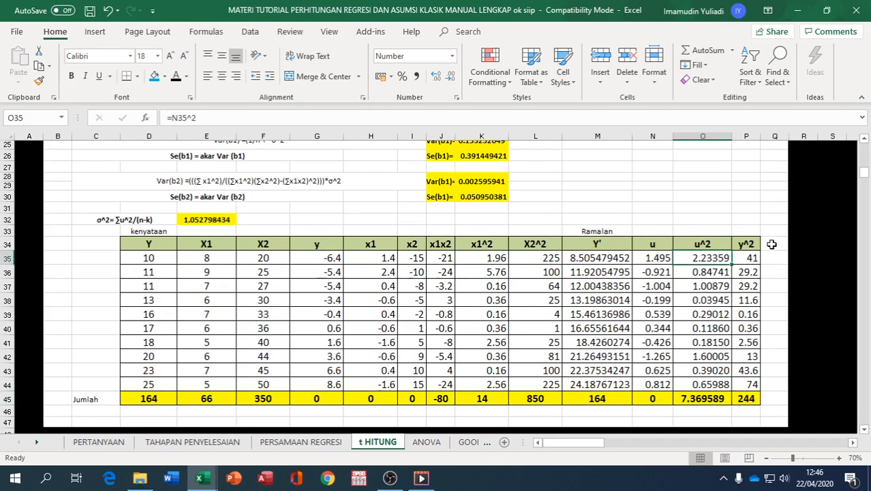
click(745, 255)
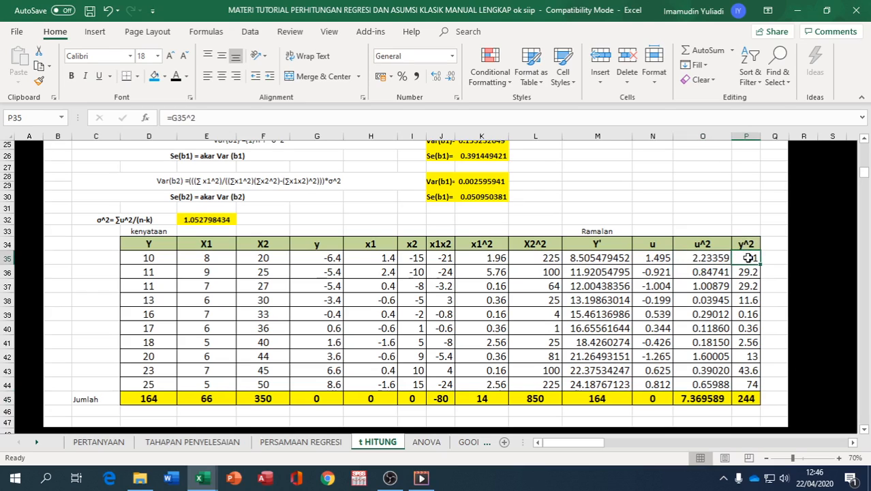
click(345, 257)
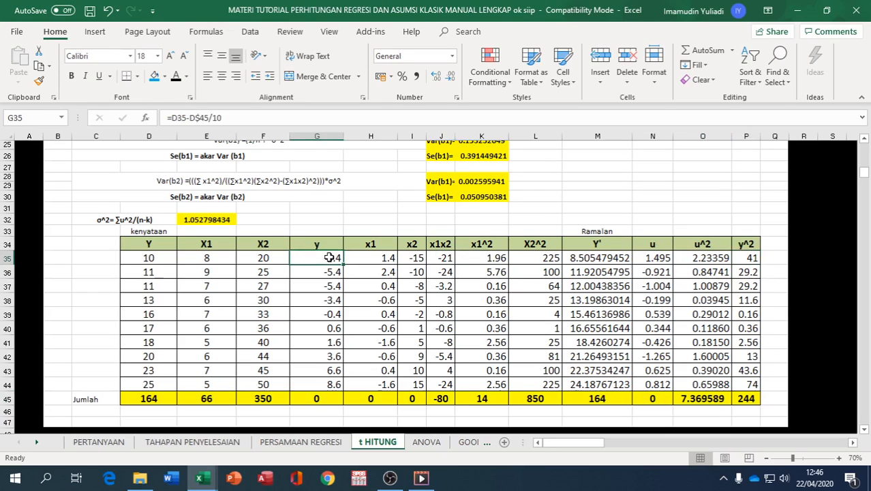
click(742, 257)
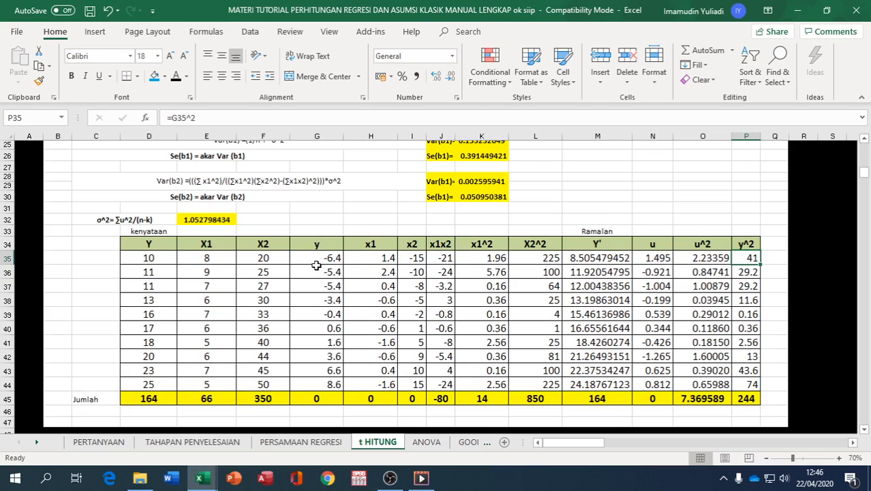
click(775, 295)
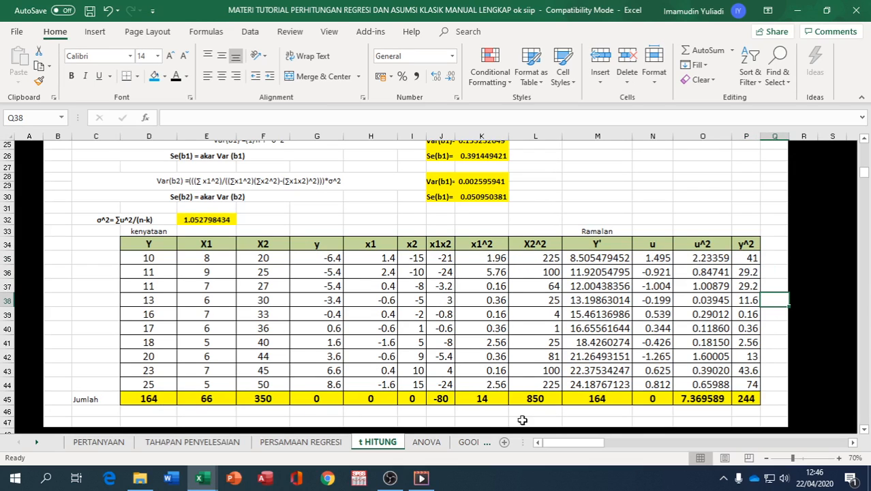
Examine the Var(bo) formula in M20 against its written definition in C20 and trace the cells it references in the table
scroll(687, 381, up, 3)
scroll(687, 381, up, 1)
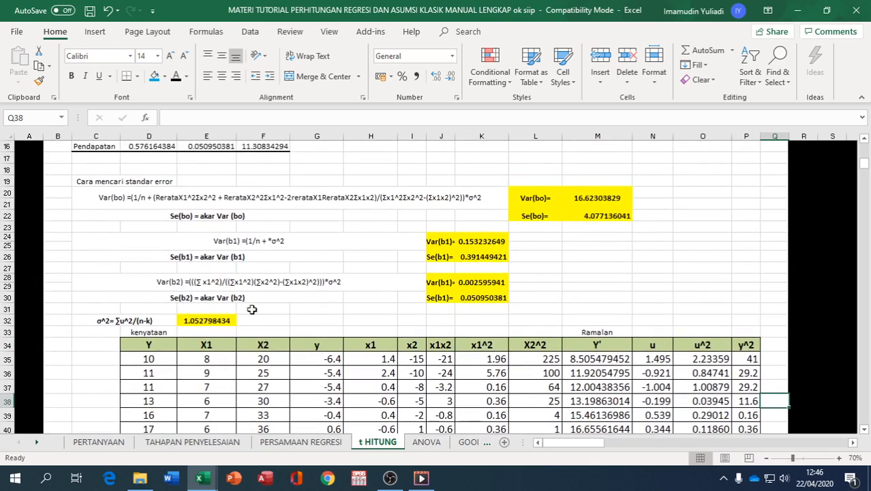
click(97, 198)
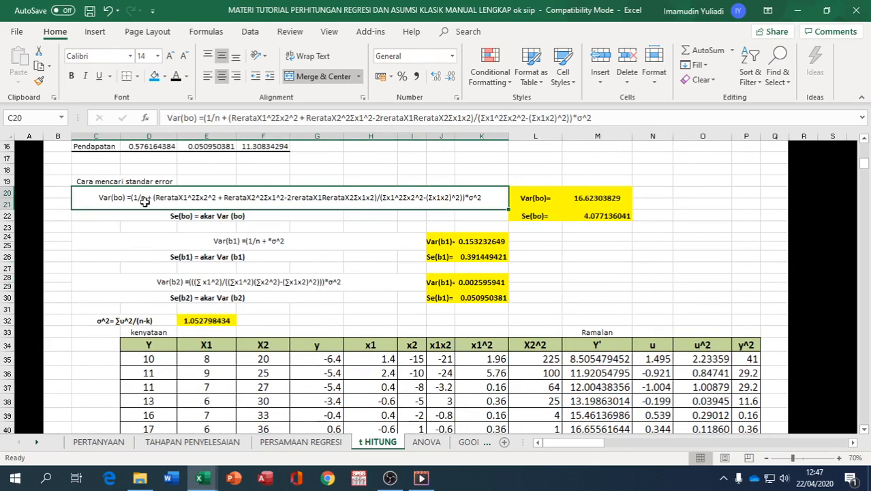
double_click(609, 198)
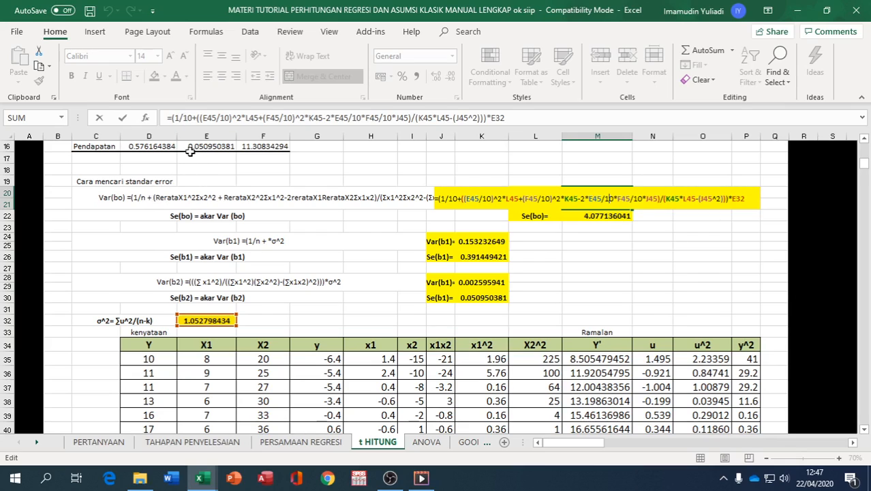
scroll(282, 252, down, 1)
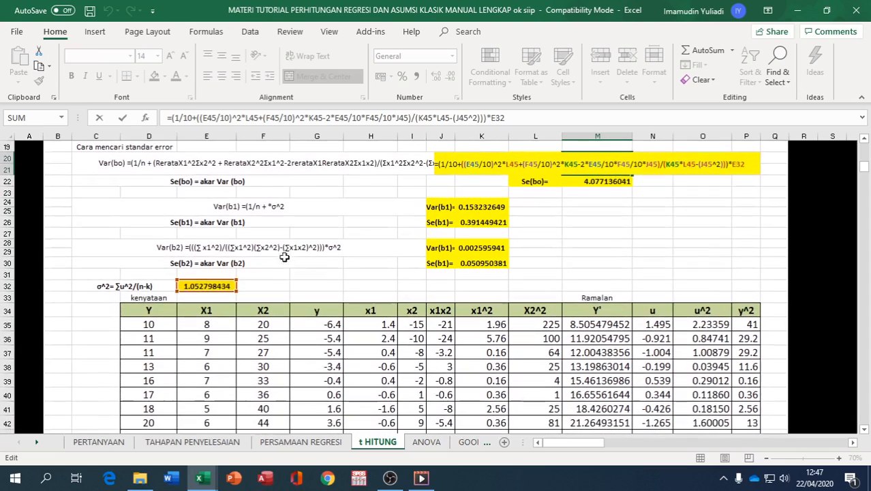
scroll(206, 155, down, 2)
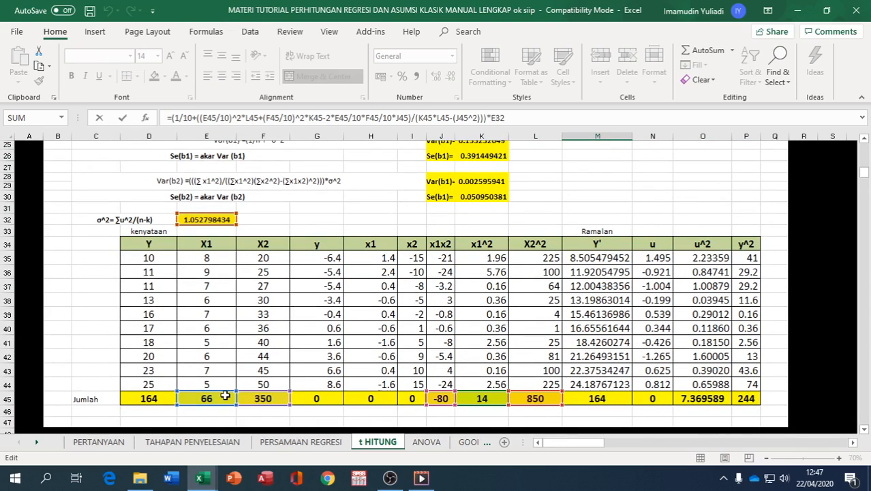
scroll(276, 247, up, 3)
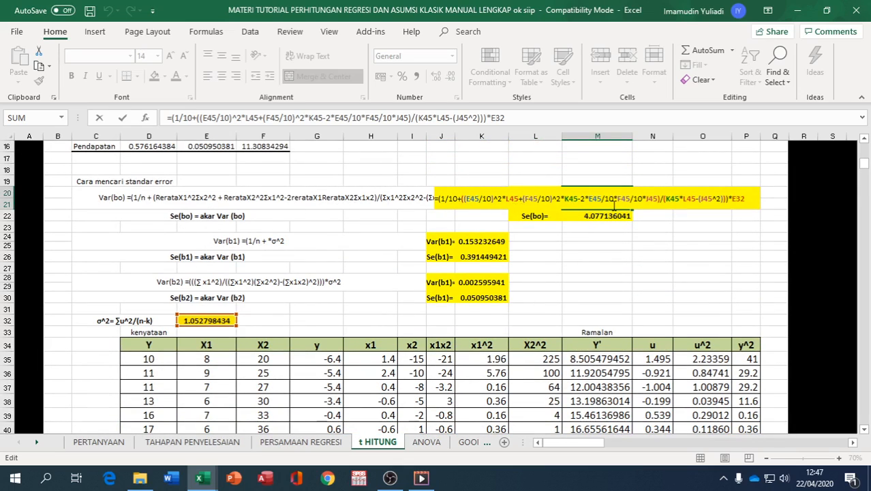
key(Return)
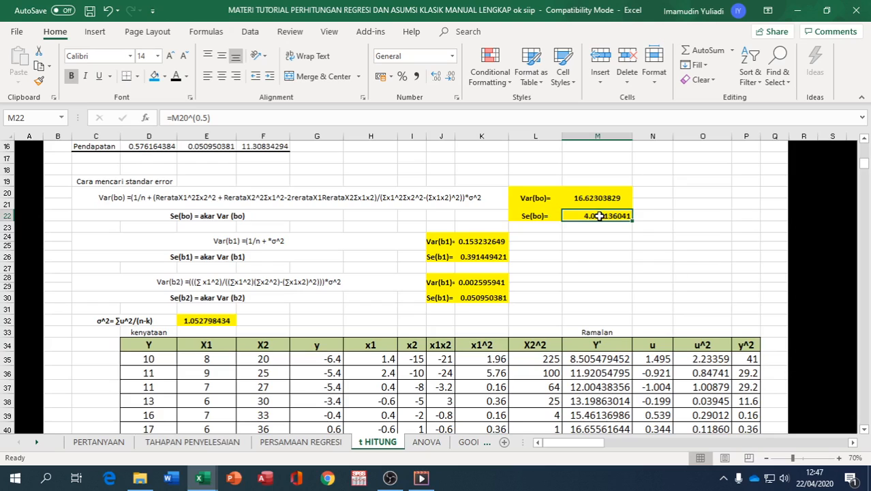
Examine the cell reference behind the Intercept's standard error in E14 of the summary output
scroll(598, 215, up, 4)
click(218, 264)
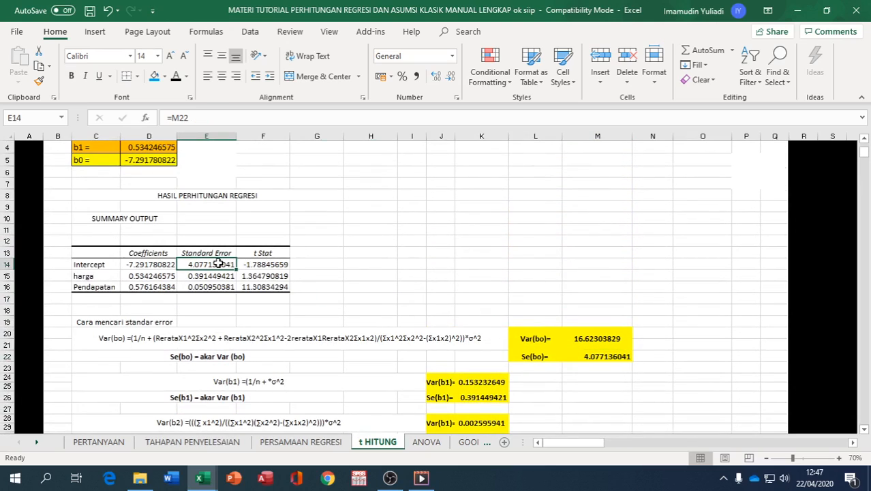
scroll(586, 286, down, 2)
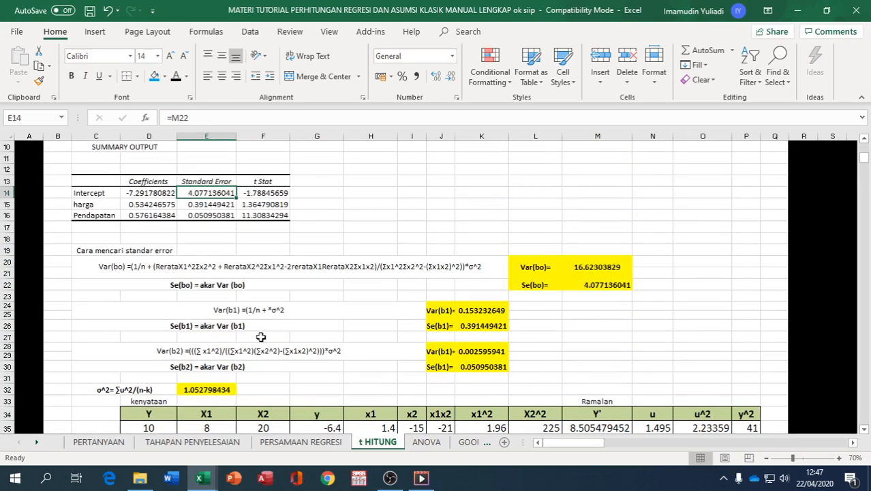
Compare the Var(b1) formula in K24 with its written definition in C24 and trace the Jumlah totals it references
click(222, 310)
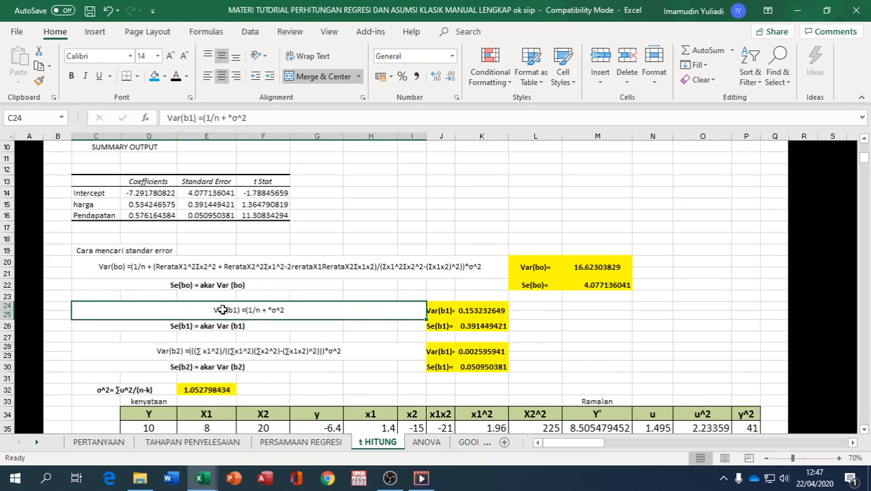
scroll(238, 310, down, 1)
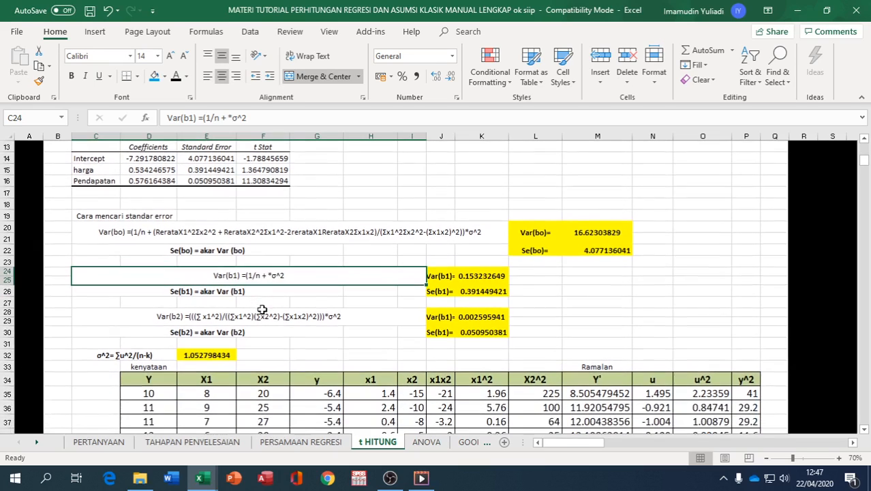
double_click(290, 276)
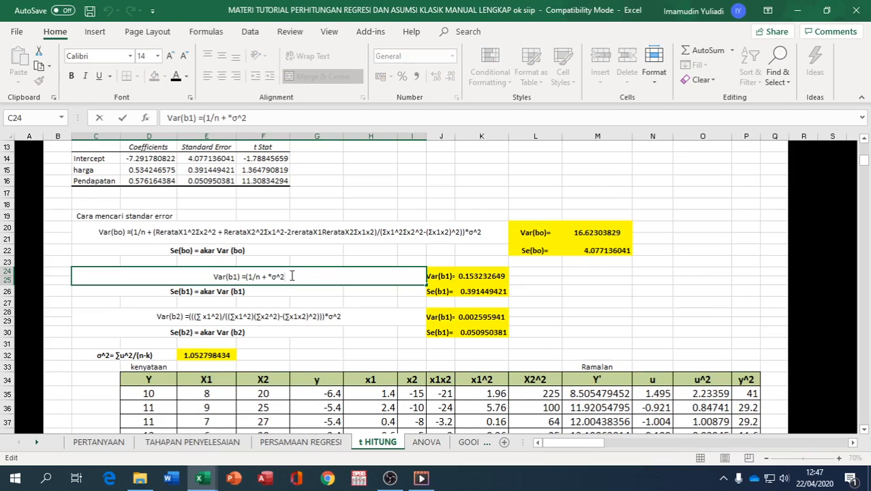
click(470, 276)
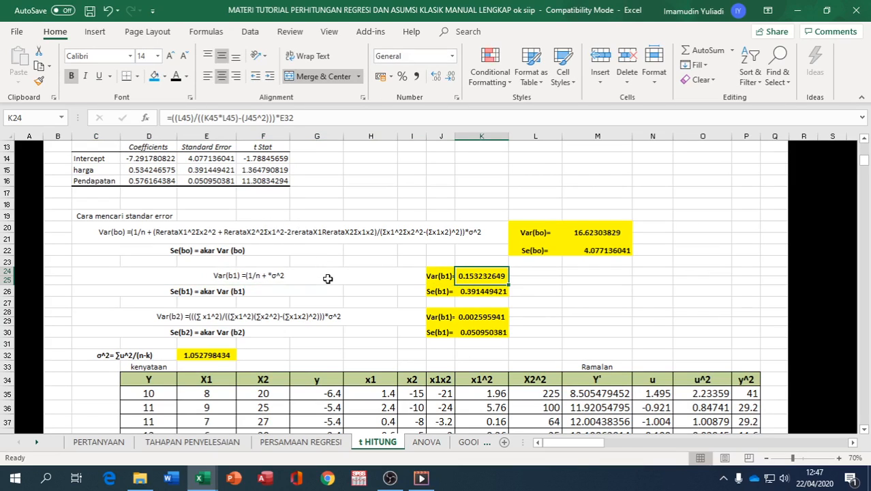
scroll(328, 278, down, 1)
scroll(328, 278, down, 1)
click(264, 243)
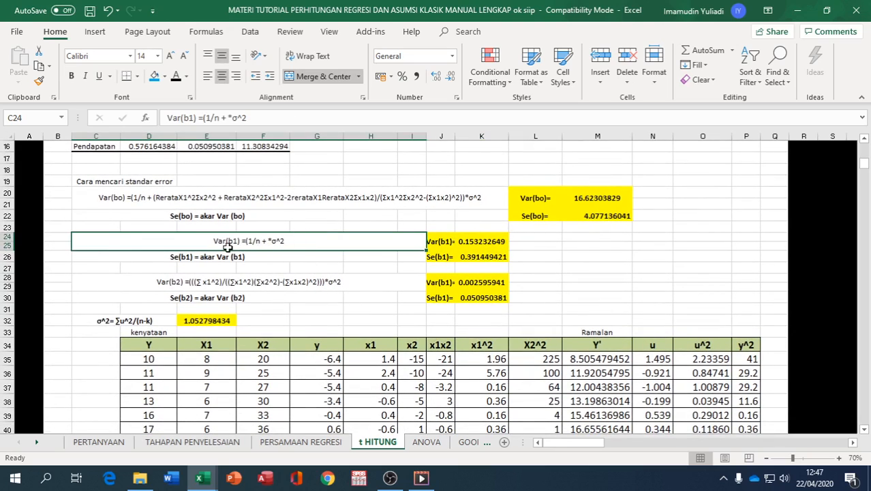
click(471, 241)
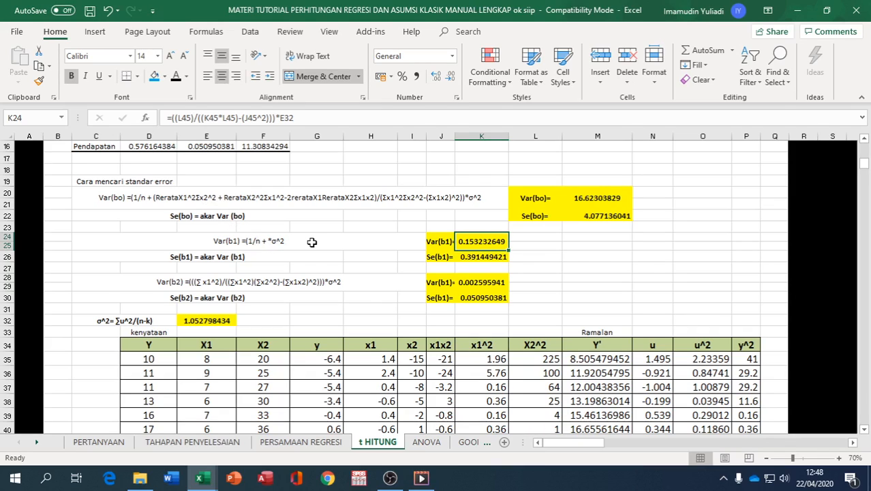
click(245, 242)
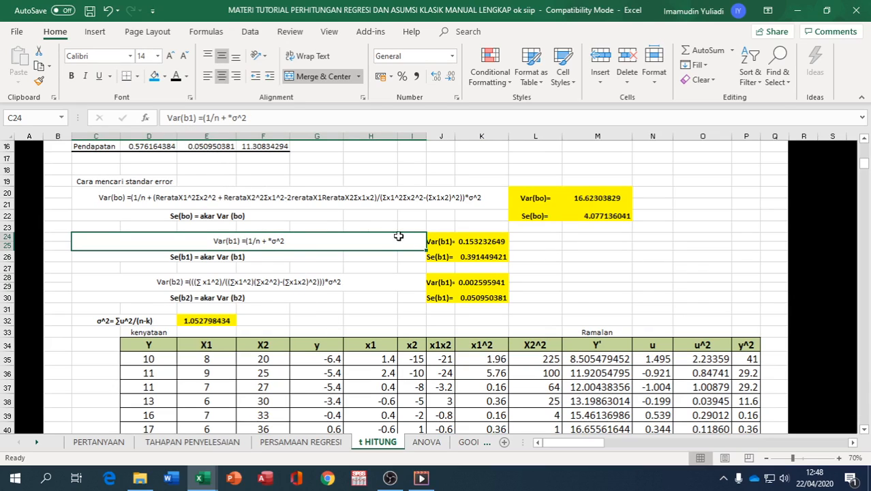
double_click(471, 242)
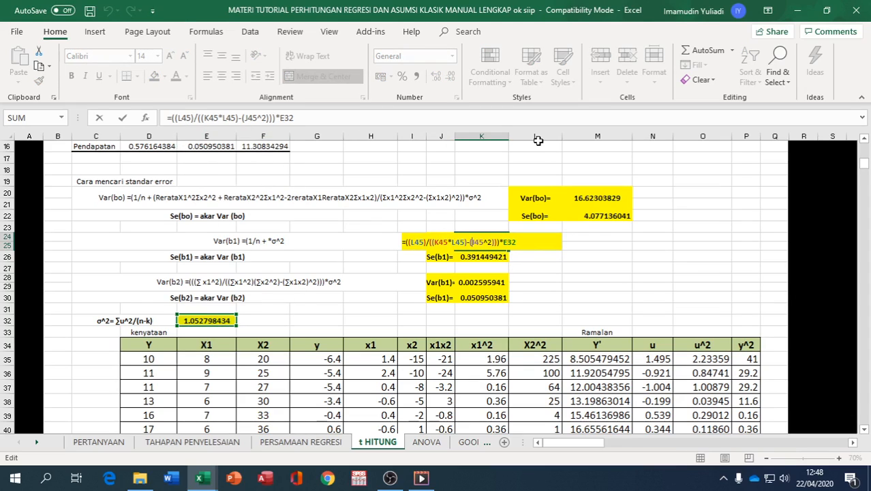
scroll(529, 293, down, 3)
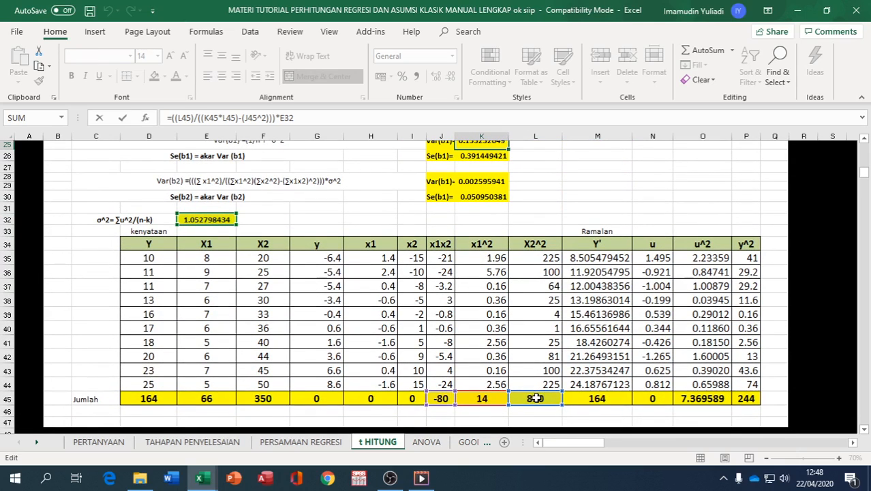
scroll(536, 398, up, 1)
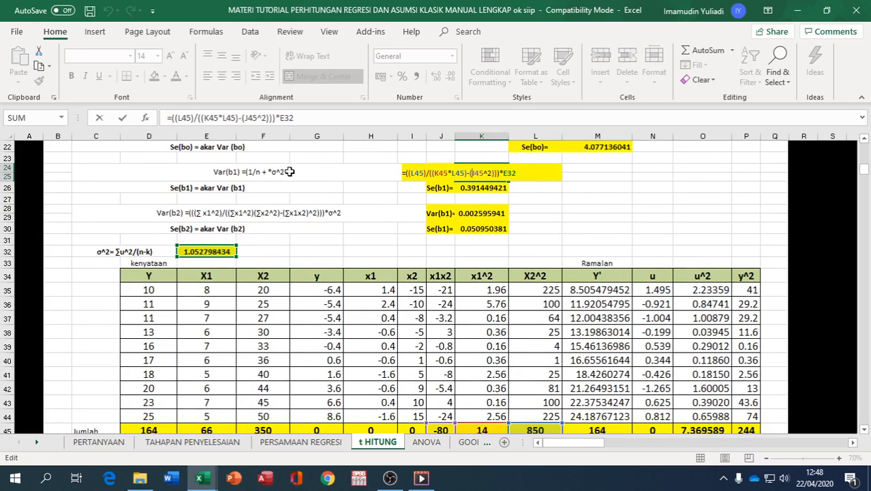
click(252, 174)
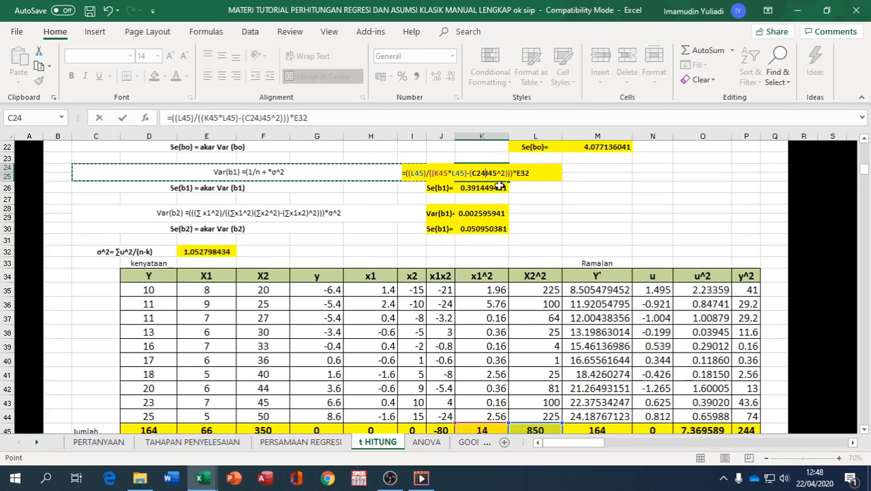
click(569, 199)
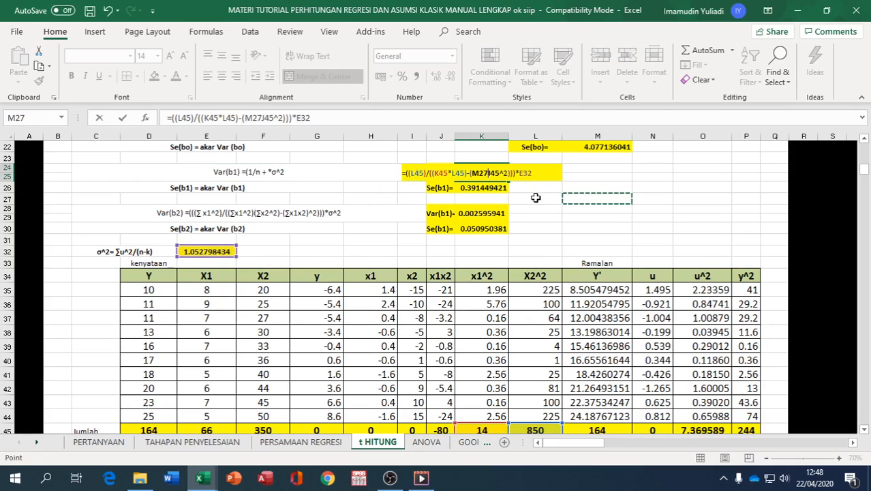
click(463, 175)
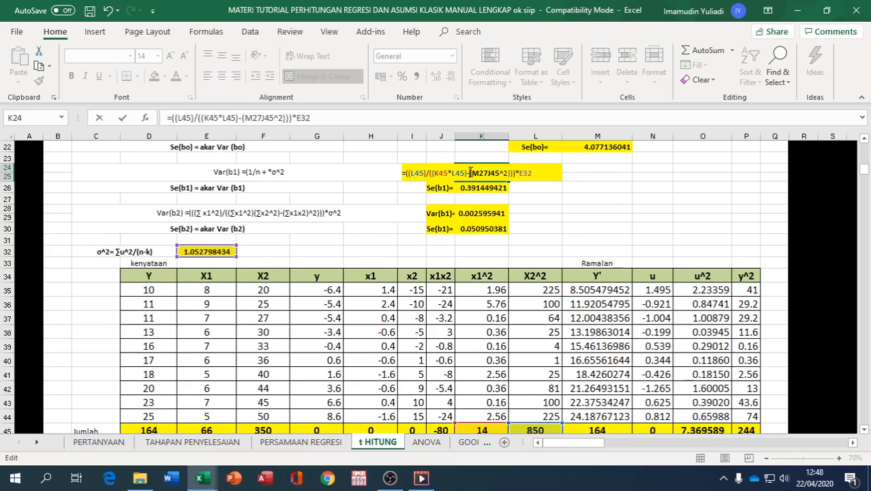
click(549, 198)
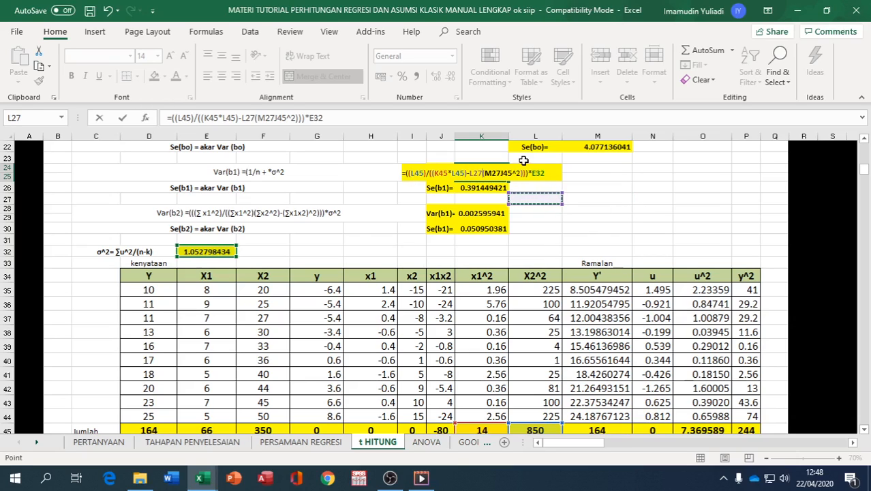
key(Escape)
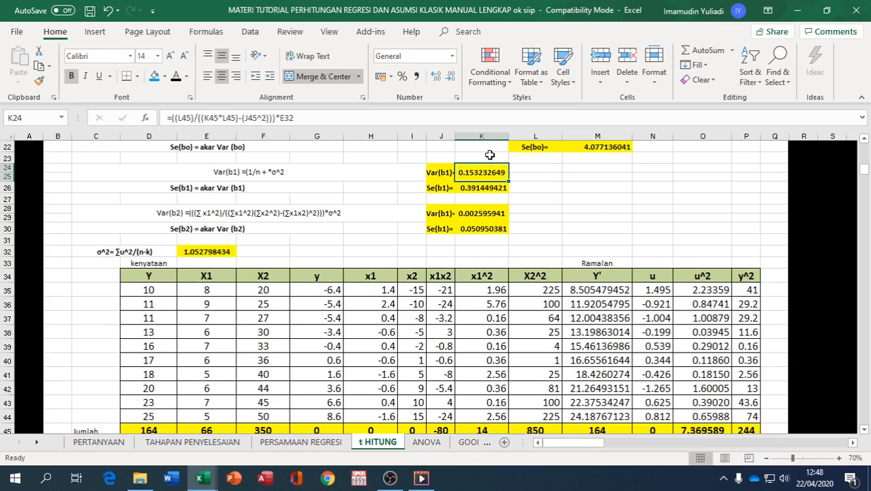
Remove the incorrect expression from the written definition in C24 so the text reads "Var(b1) ="
click(279, 175)
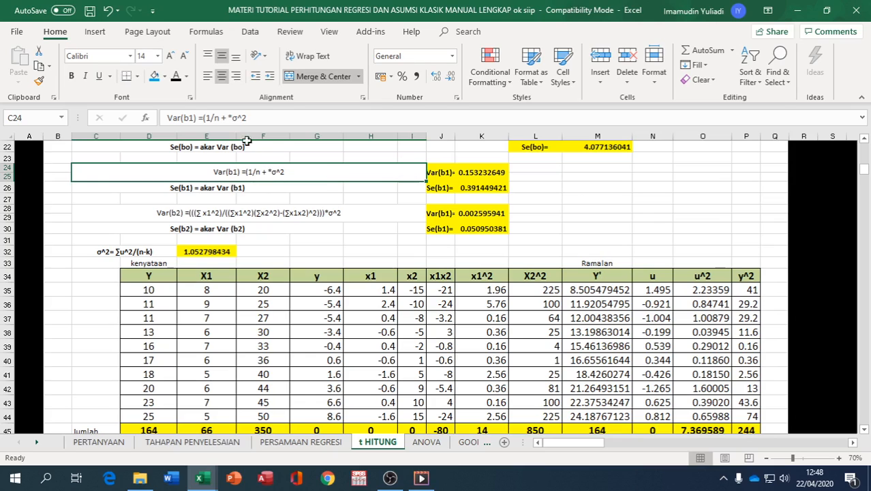
click(253, 119)
key(BackSpace)
key(BackSpace)
key(BackSpace)
key(BackSpace)
key(BackSpace)
key(BackSpace)
key(BackSpace)
key(BackSpace)
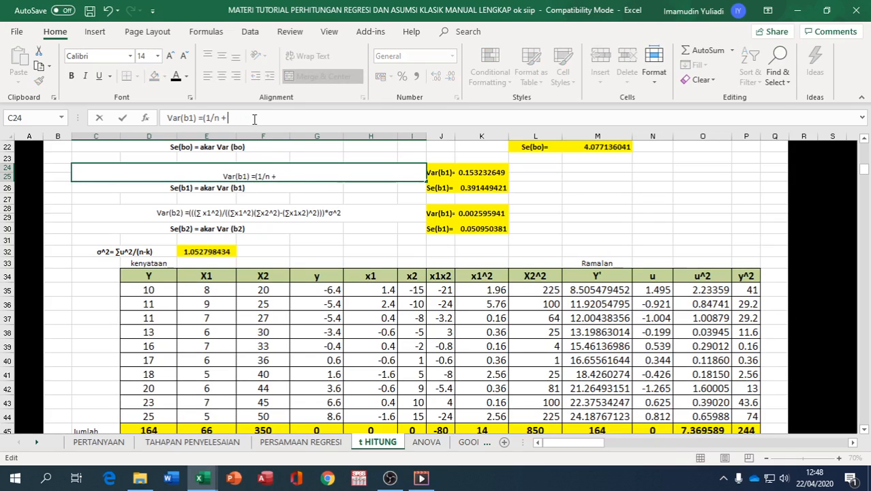
key(BackSpace)
key(BackSpace)
key(BackSpace)
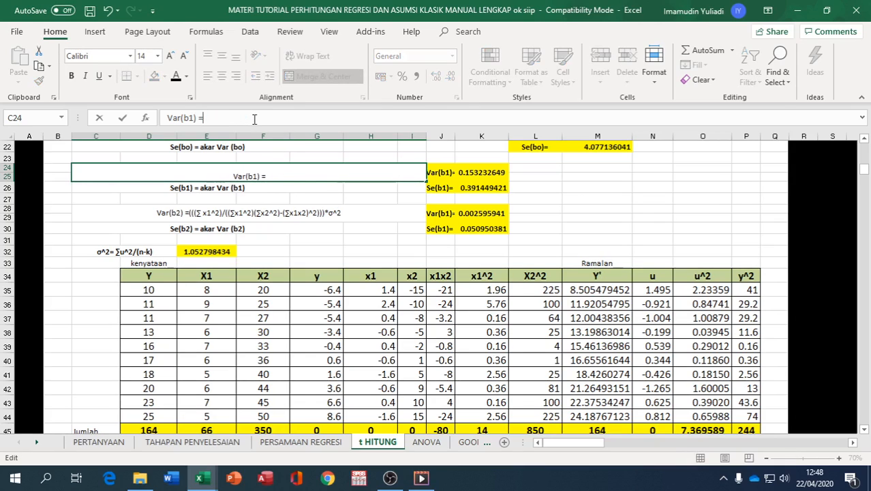
key(Return)
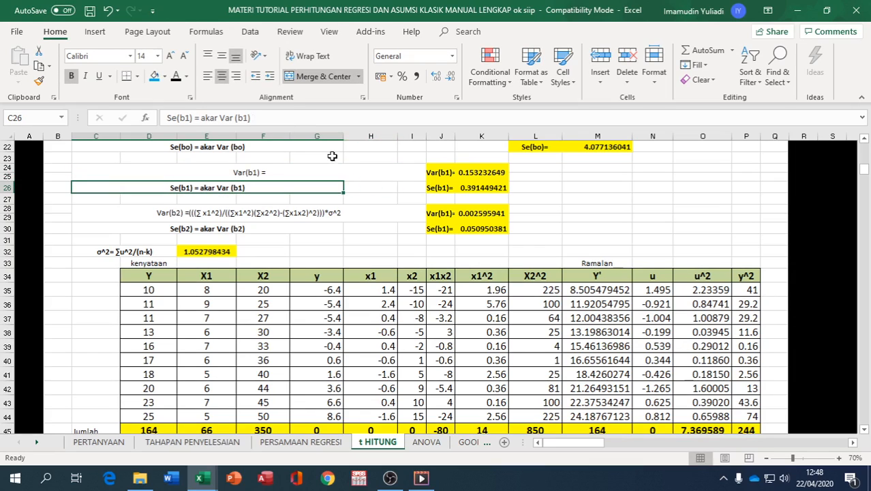
Trace the Var(b1) formula in K24 to the X2^2 total in L45, and check harga's standard error reference in E15
click(267, 173)
click(481, 171)
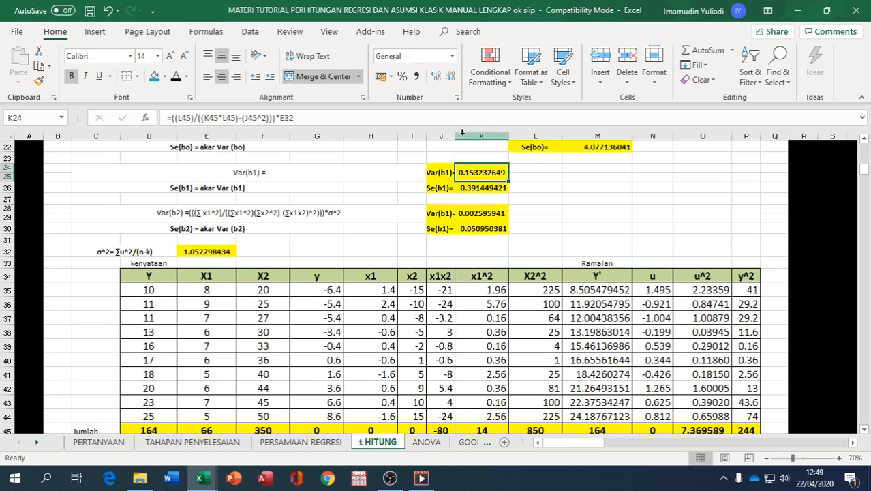
scroll(541, 301, down, 1)
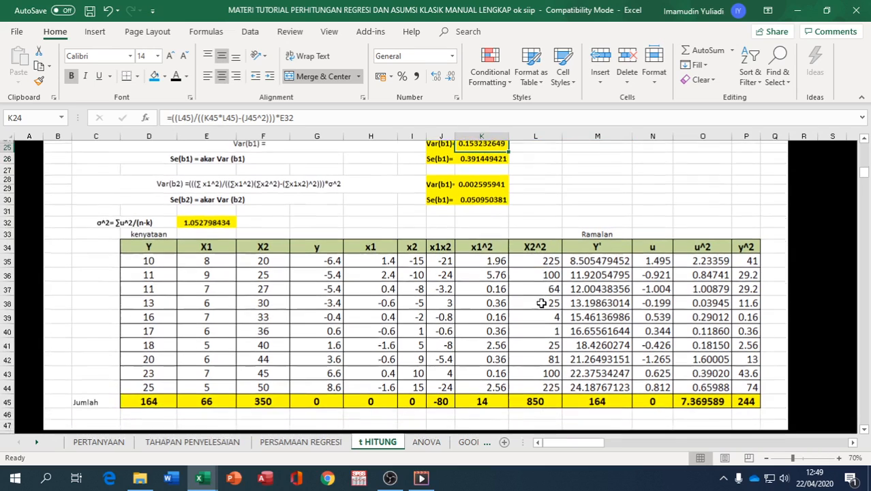
click(539, 401)
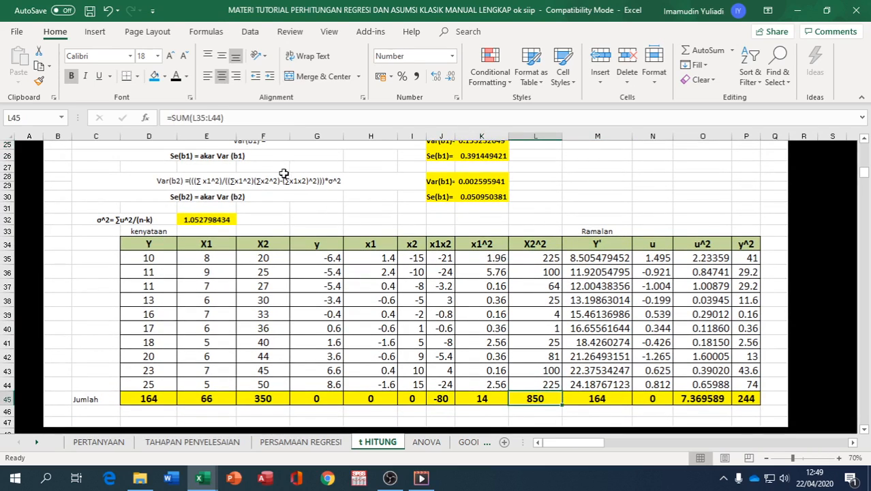
scroll(513, 173, up, 1)
scroll(513, 174, up, 1)
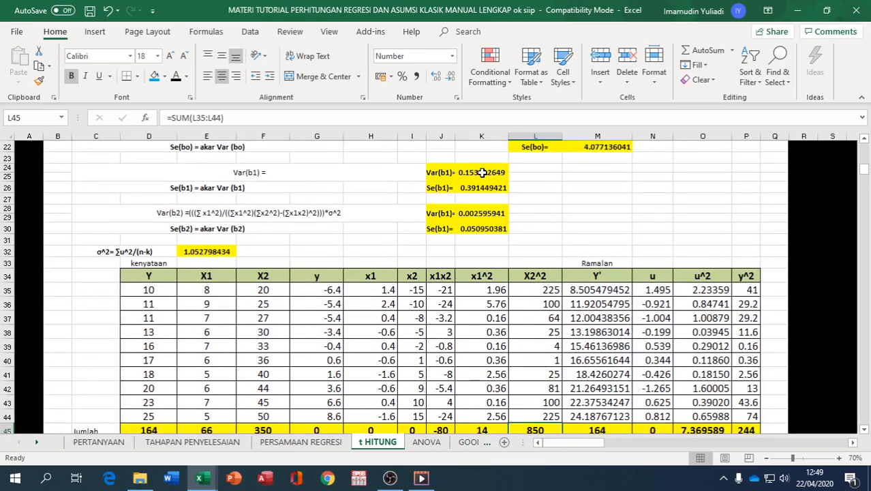
double_click(482, 173)
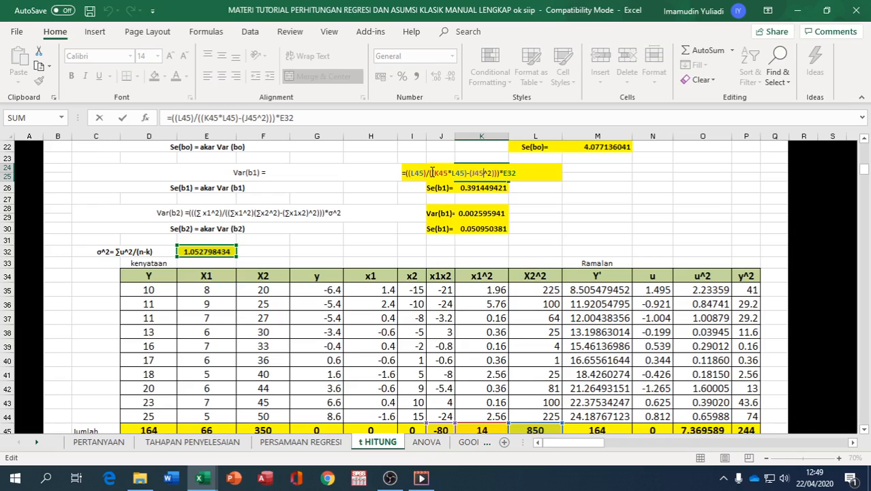
key(Return)
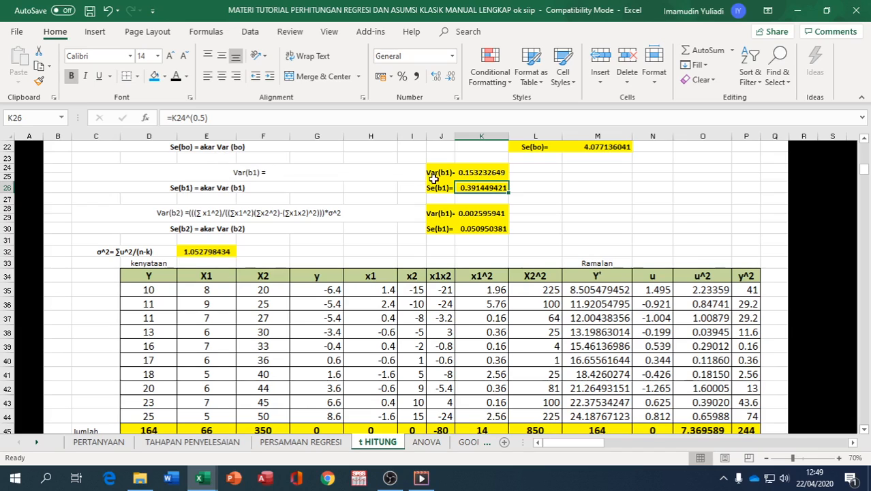
scroll(474, 188, up, 3)
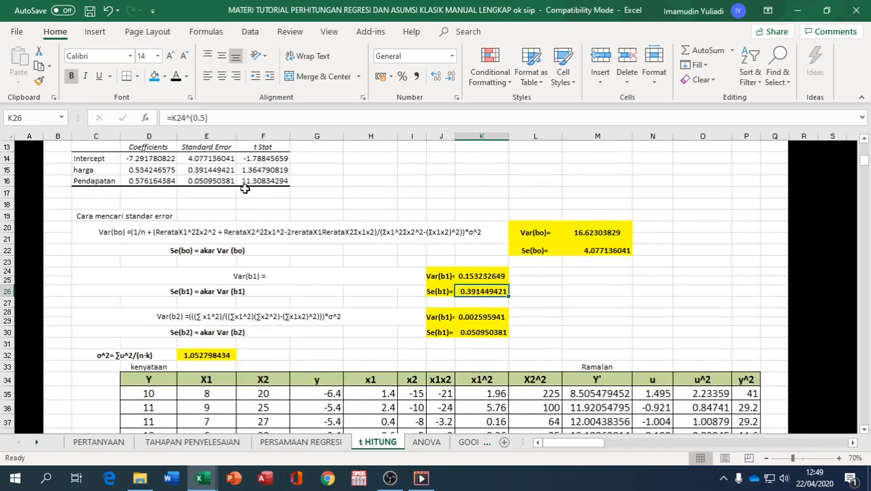
click(219, 172)
Compare the written Var(b2) definition in C28 with the formula in K28 and the cells it references
scroll(373, 208, down, 2)
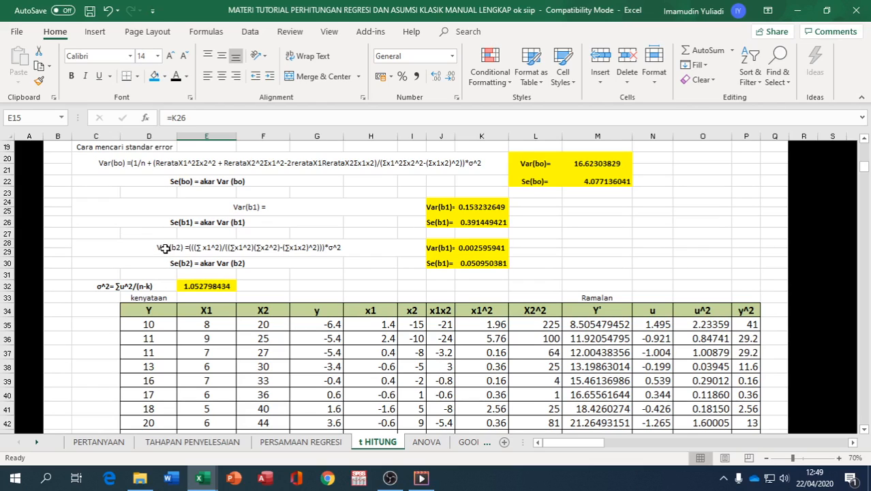
scroll(165, 248, up, 1)
click(257, 282)
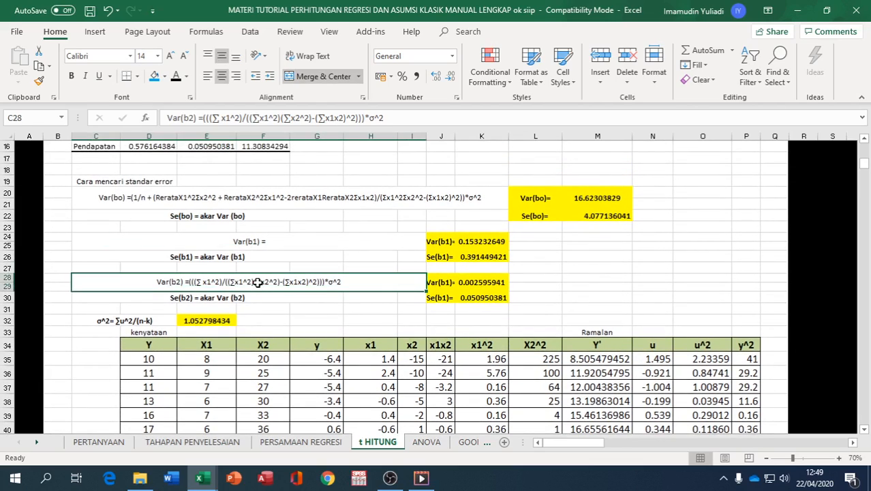
double_click(472, 284)
scroll(374, 289, down, 1)
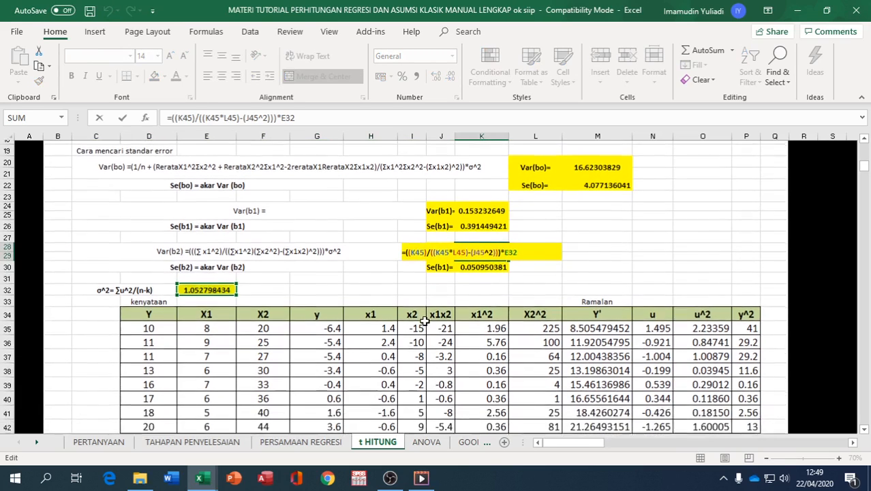
click(189, 264)
click(189, 263)
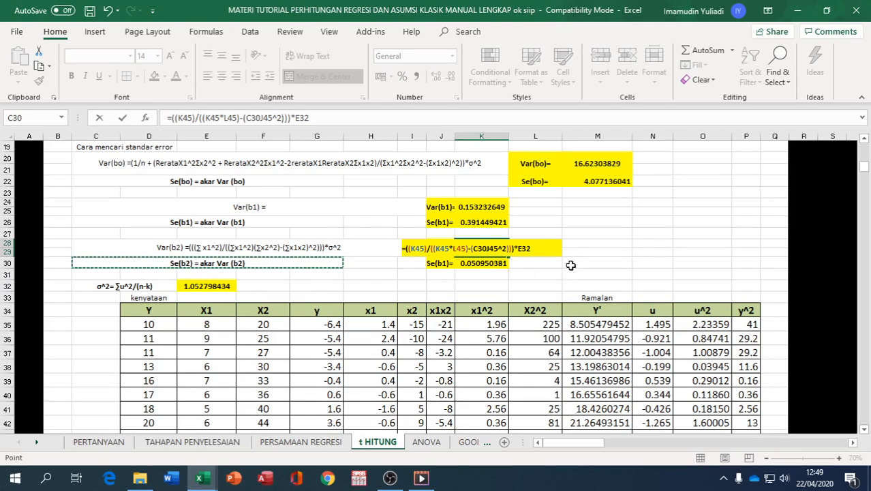
key(Return)
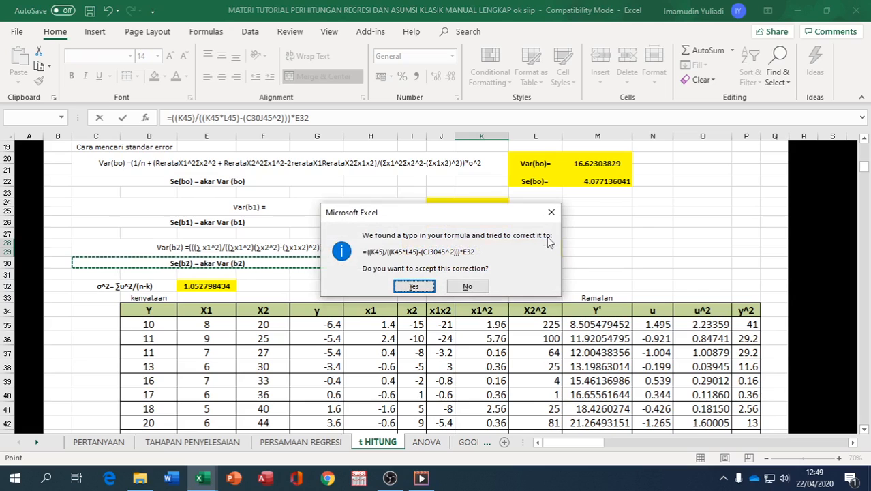
click(552, 216)
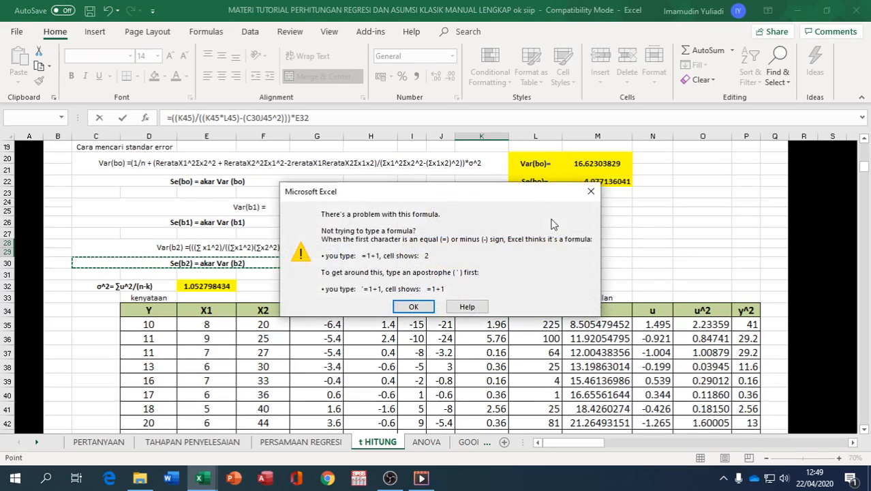
click(589, 192)
click(617, 250)
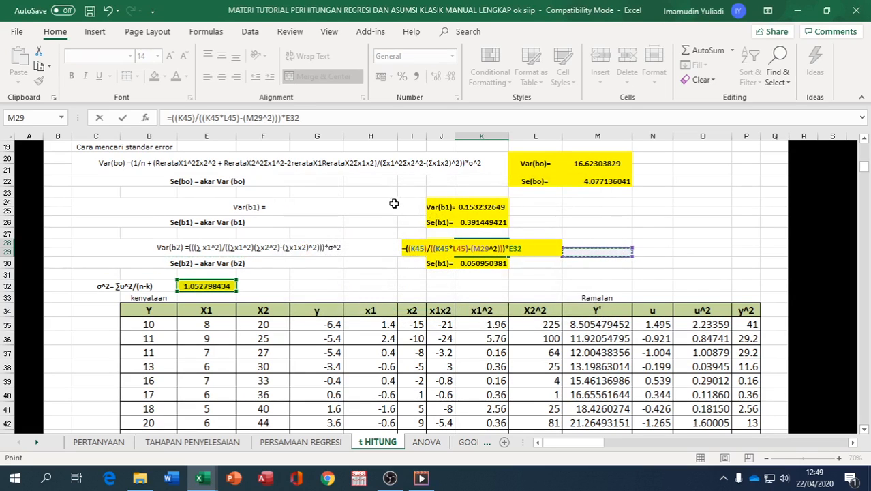
key(Escape)
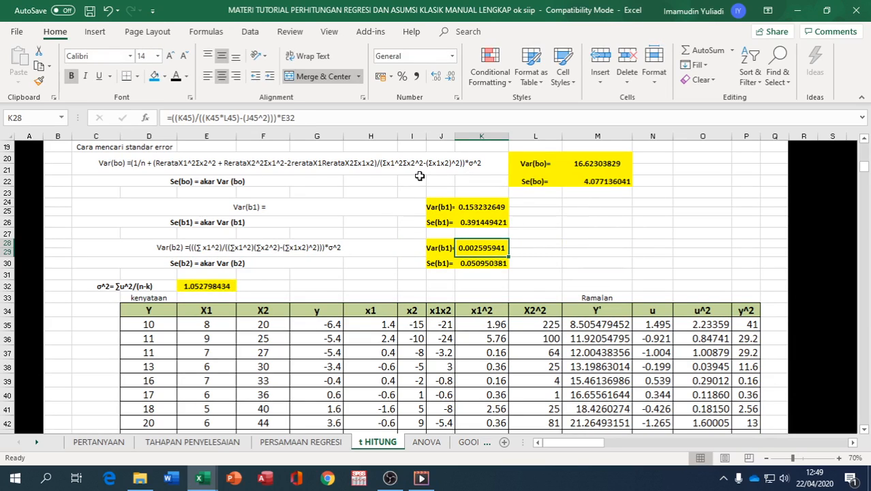
Check the Se(b2) formula in K30, Pendapatan's standard error reference in E16 and the Intercept t Stat formula in F14
click(481, 262)
scroll(481, 259, up, 2)
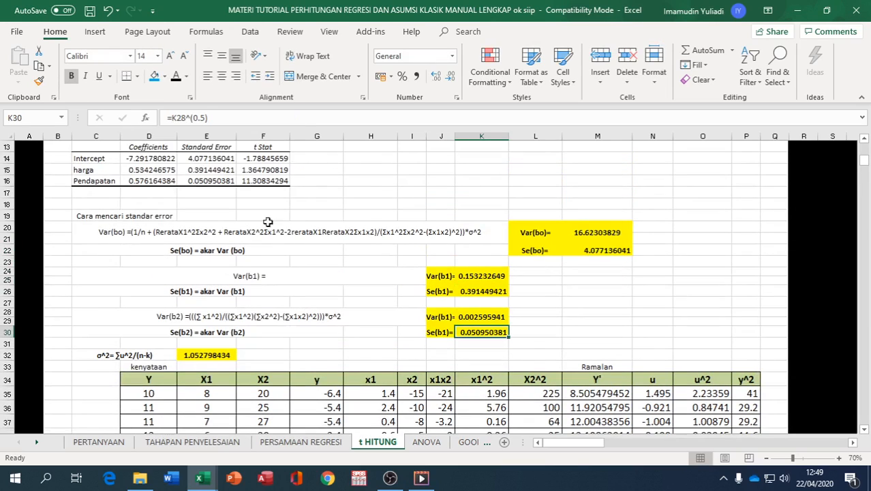
click(217, 180)
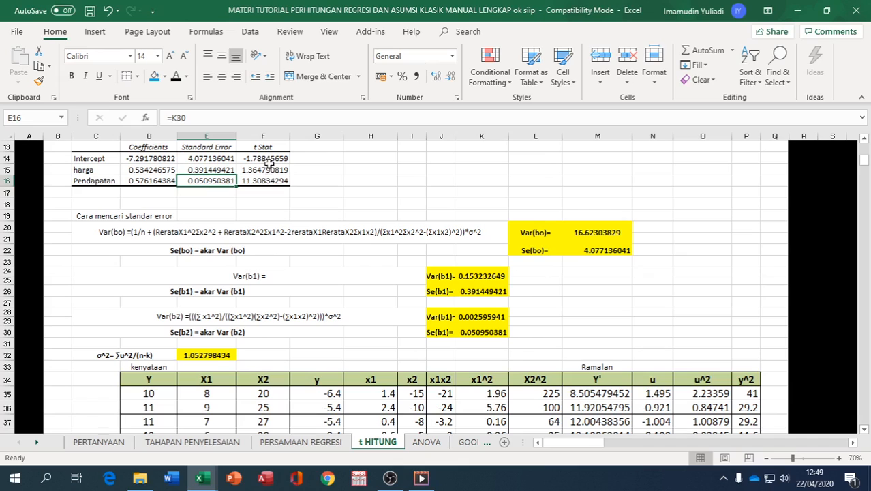
click(267, 159)
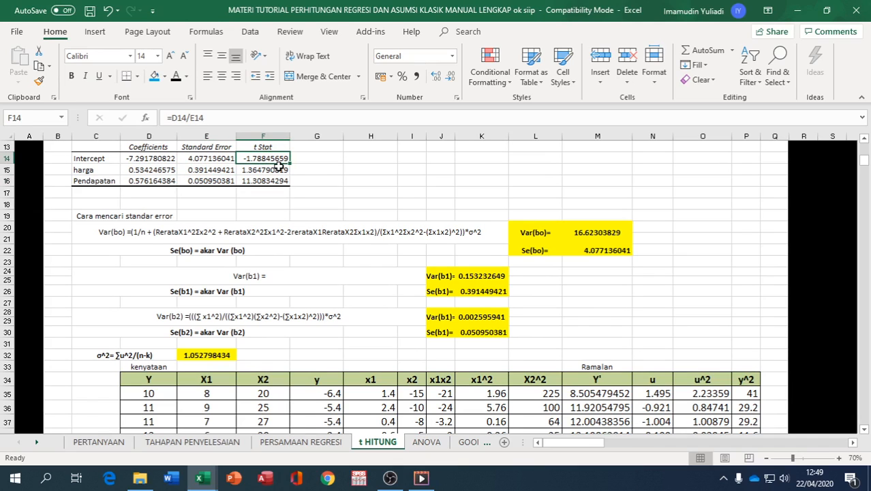
scroll(279, 165, up, 1)
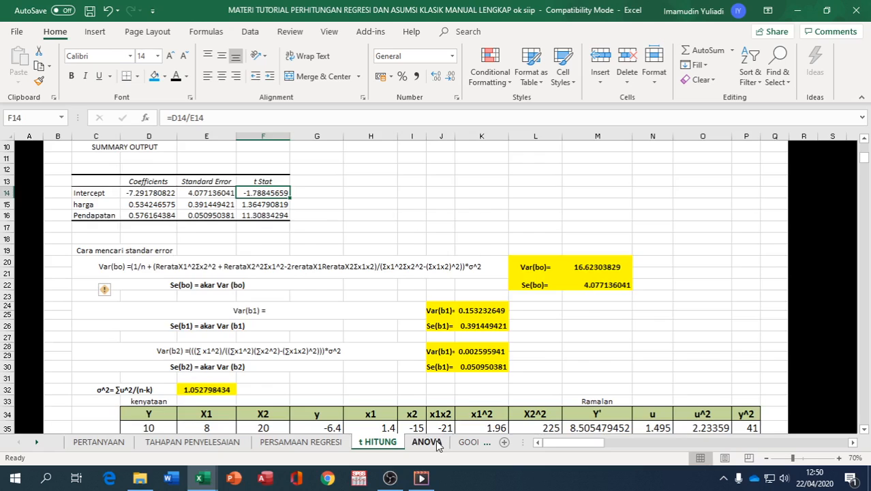
On the ANOVA sheet, set the Regression degrees of freedom in D11 to the formula =3-1
click(426, 441)
scroll(353, 297, down, 2)
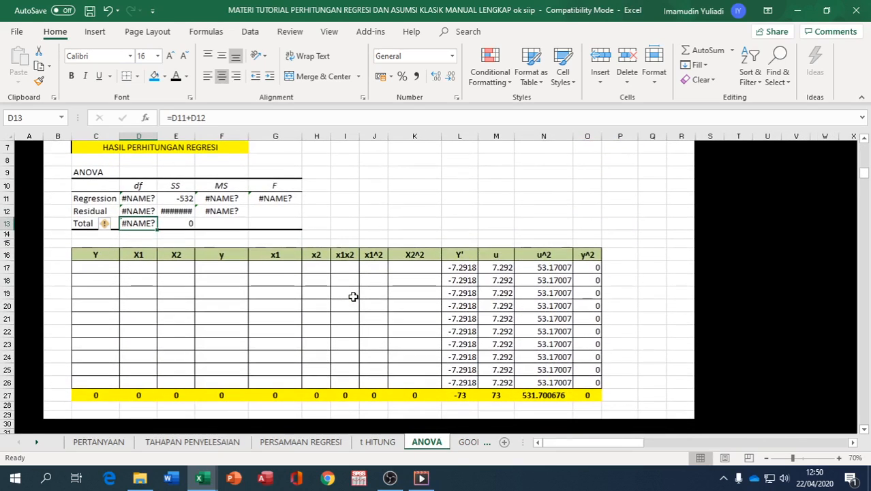
scroll(353, 296, down, 2)
scroll(352, 296, up, 2)
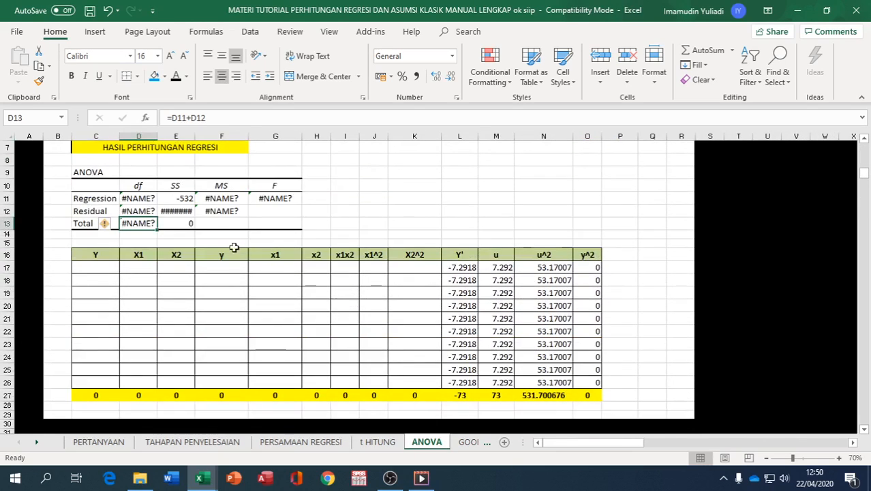
click(145, 199)
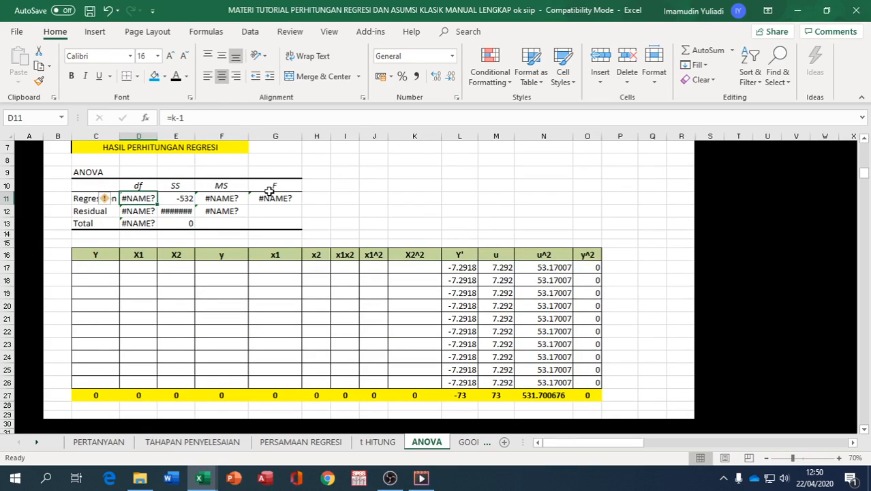
text(=3)
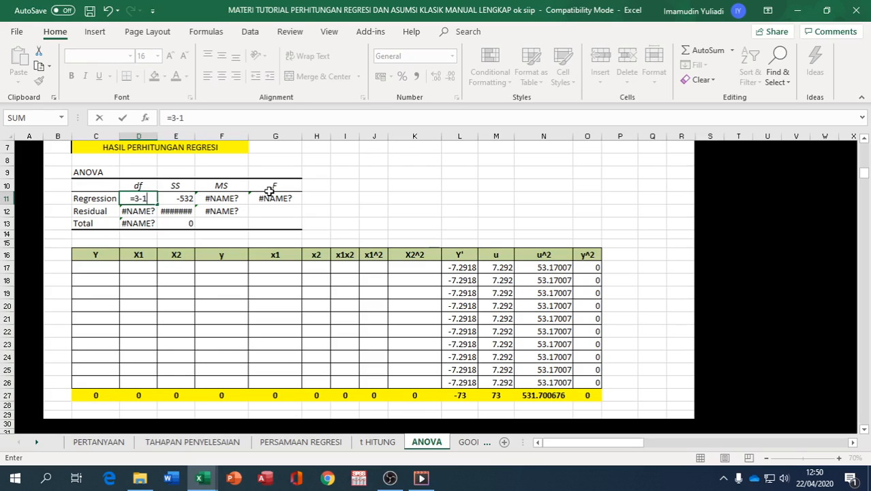
key(Return)
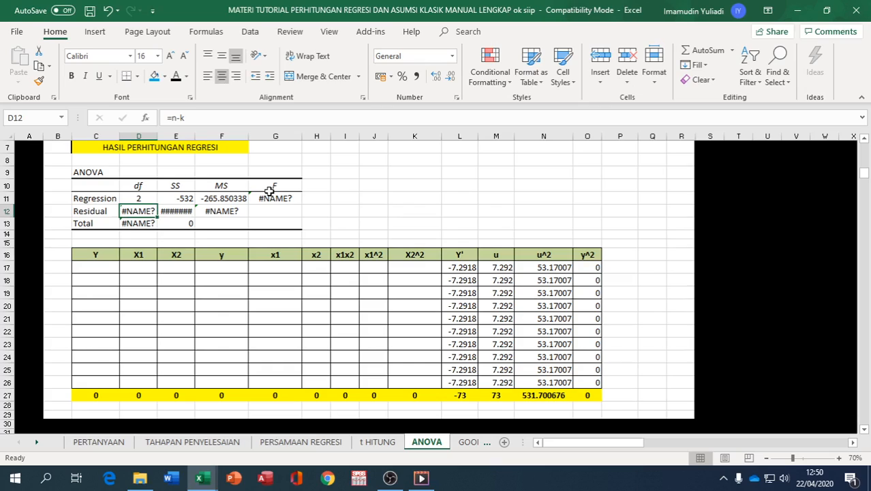
Set the Residual degrees of freedom in D12 to =10-3, and check the df formulas and the Regression SS formula
text(=10)
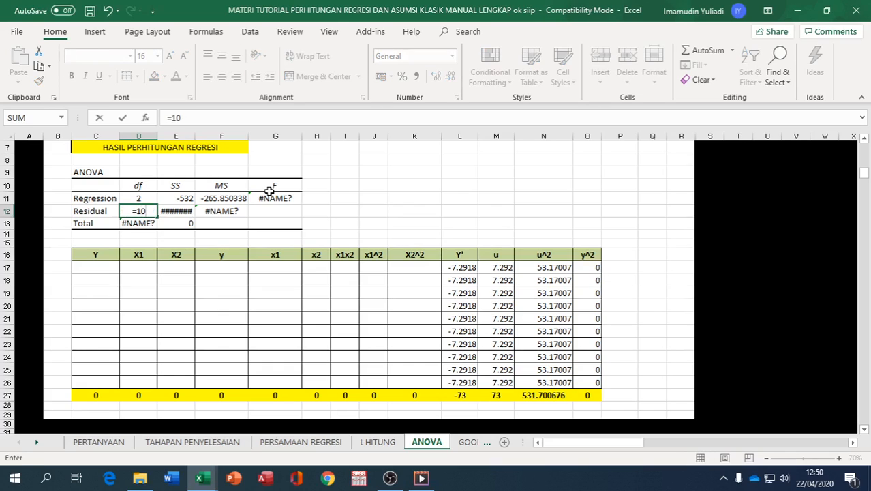
text(-3)
key(Return)
click(137, 198)
click(140, 210)
click(142, 222)
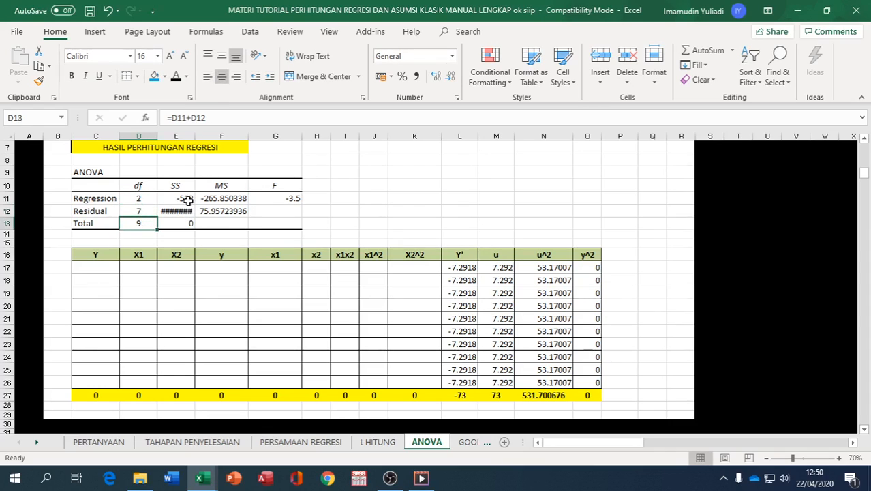
click(187, 199)
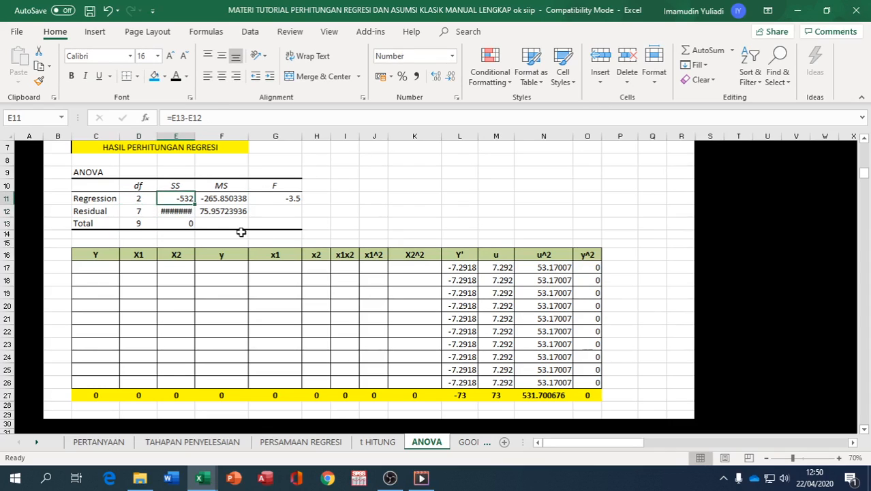
Link the first Y cell, C17 on the ANOVA sheet, to the first Y value in D35 of the t HITUNG sheet
click(106, 266)
text(=)
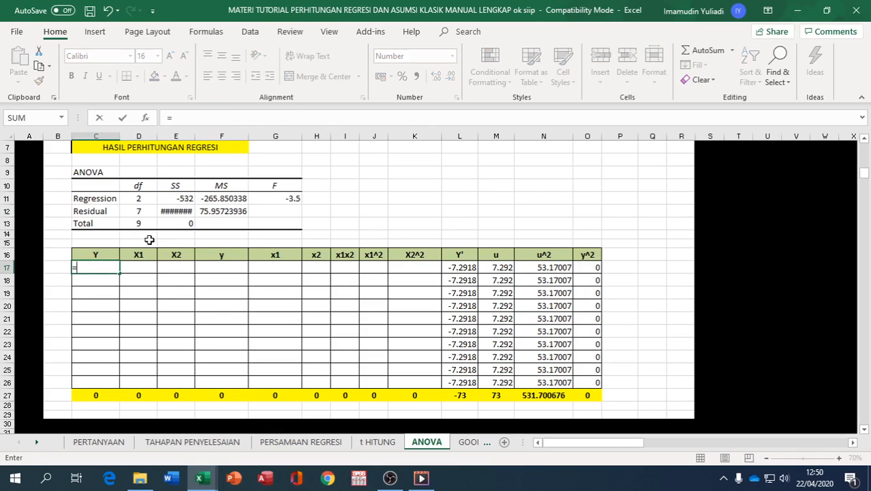
click(377, 442)
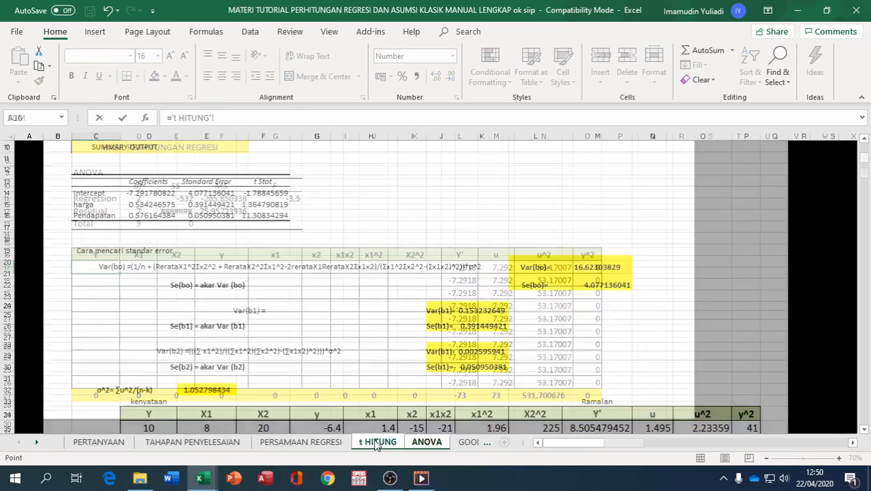
scroll(320, 407, down, 3)
click(150, 325)
key(Return)
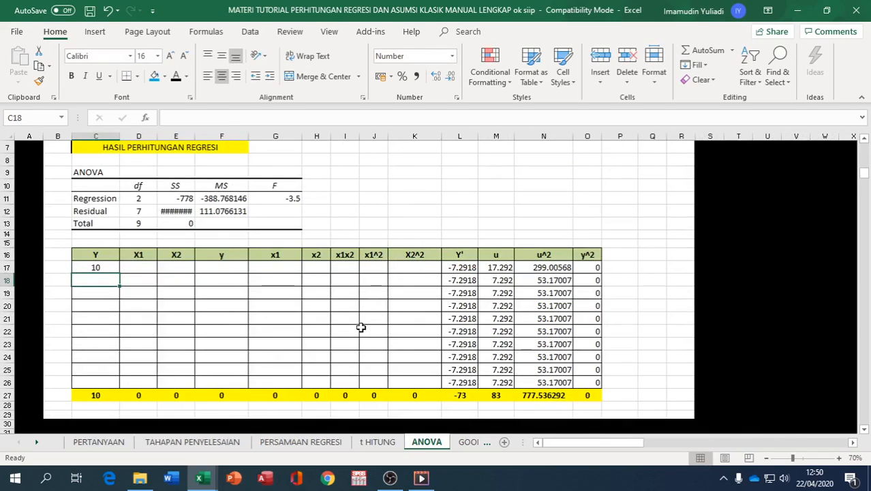
Fill the linked reference from C17 across the Y, X1 and X2 columns and on through X2^2, down to row 26
click(94, 190)
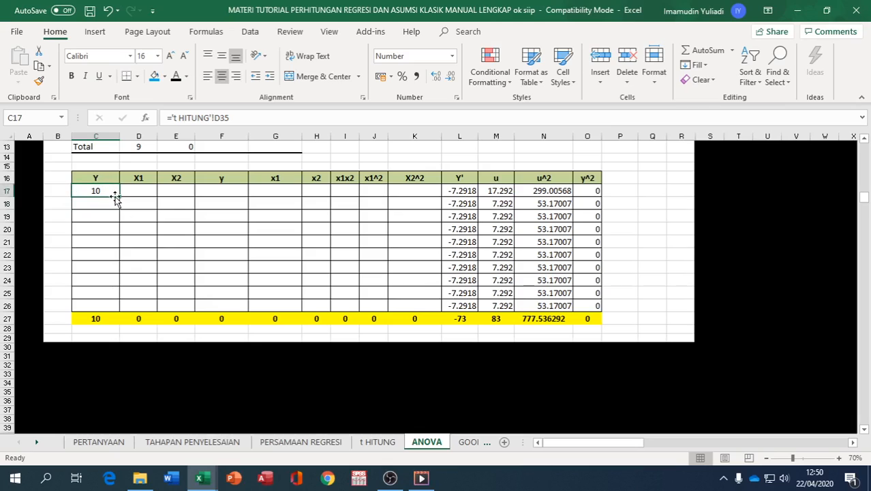
drag(120, 196, 194, 308)
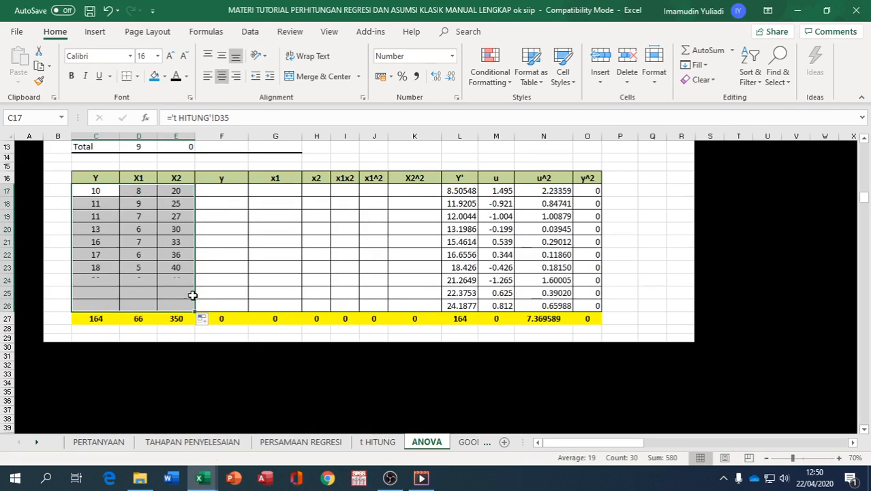
click(242, 371)
click(225, 192)
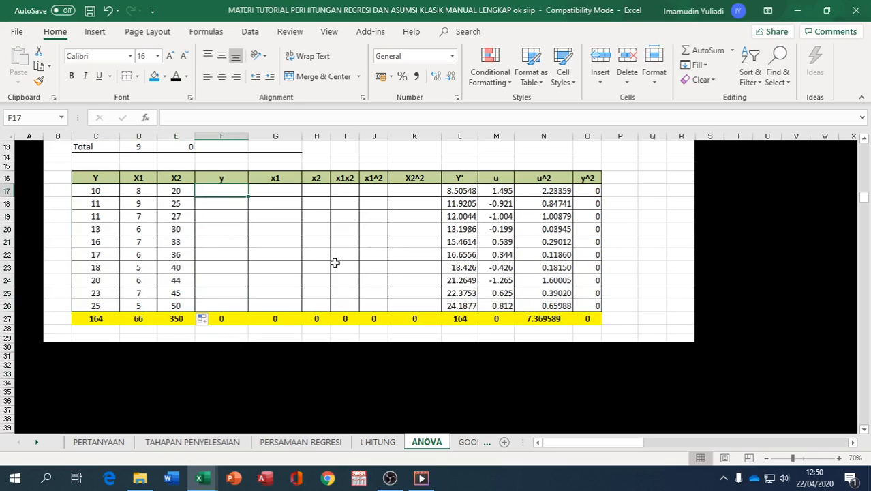
click(182, 193)
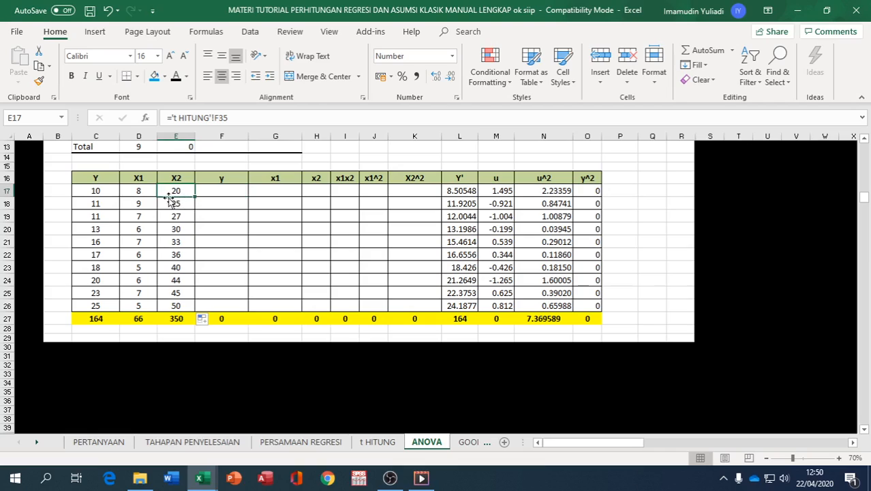
drag(194, 195, 441, 312)
Check the y, x1, x2 and x1x2 totals in row 27 against the Jumlah row on the t HITUNG sheet
click(234, 319)
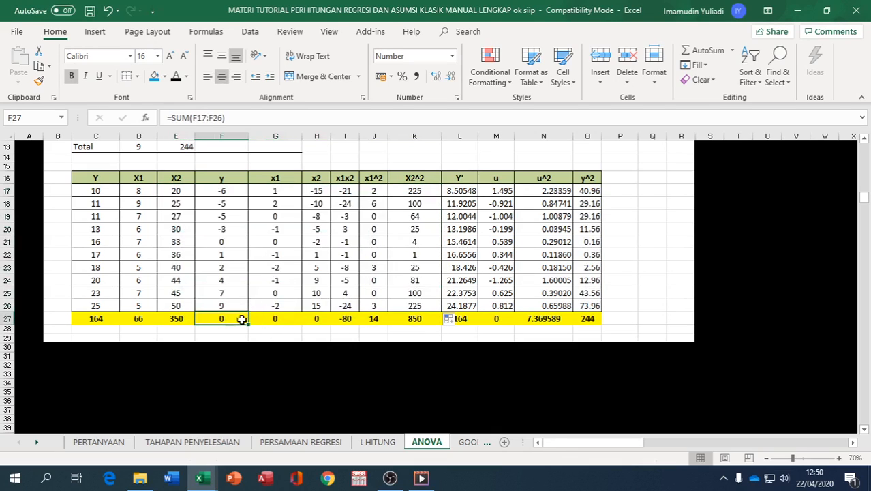
click(263, 317)
click(315, 318)
click(341, 319)
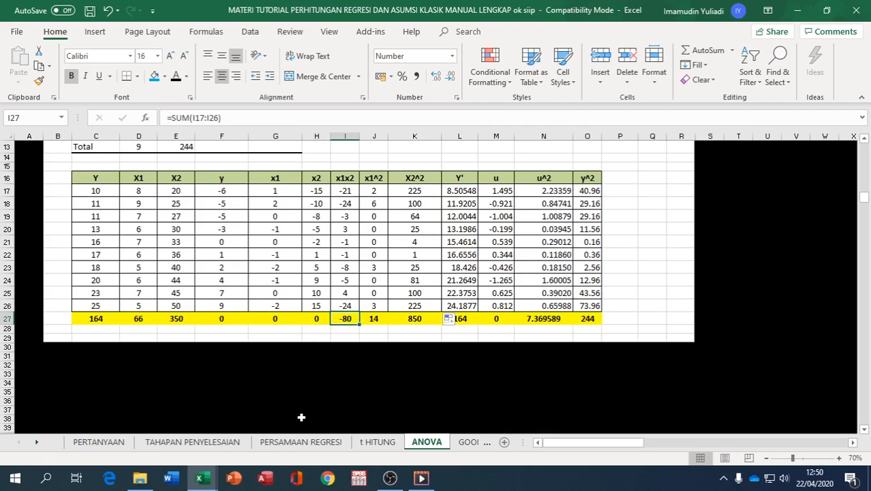
click(359, 442)
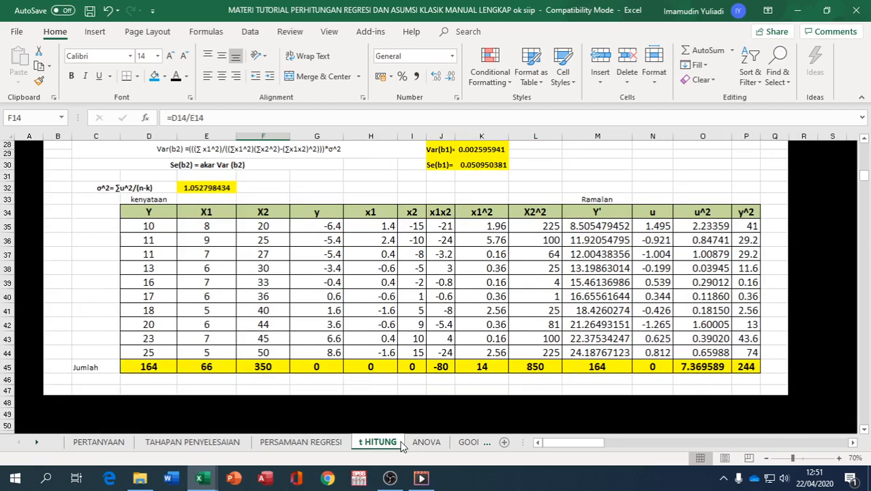
click(426, 443)
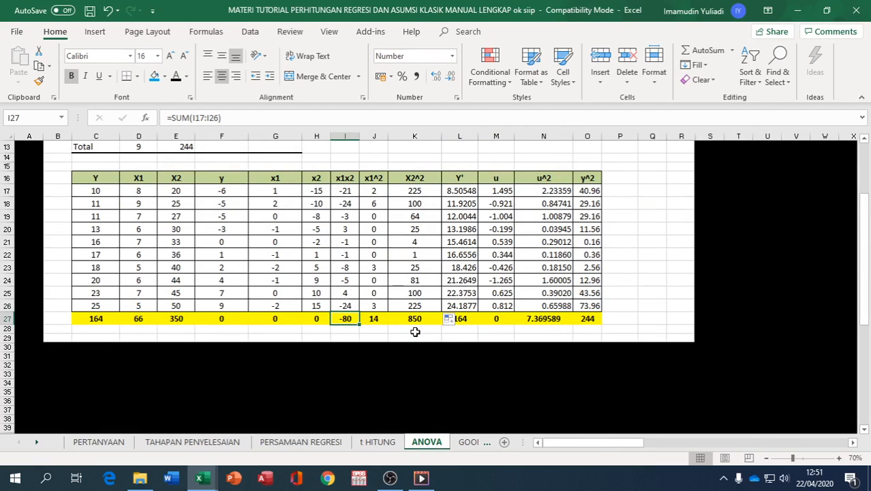
Trace the ANOVA Residual and Total SS to the u^2 and y^2 totals, and check the Regression SS and MS formulas
scroll(415, 332, up, 1)
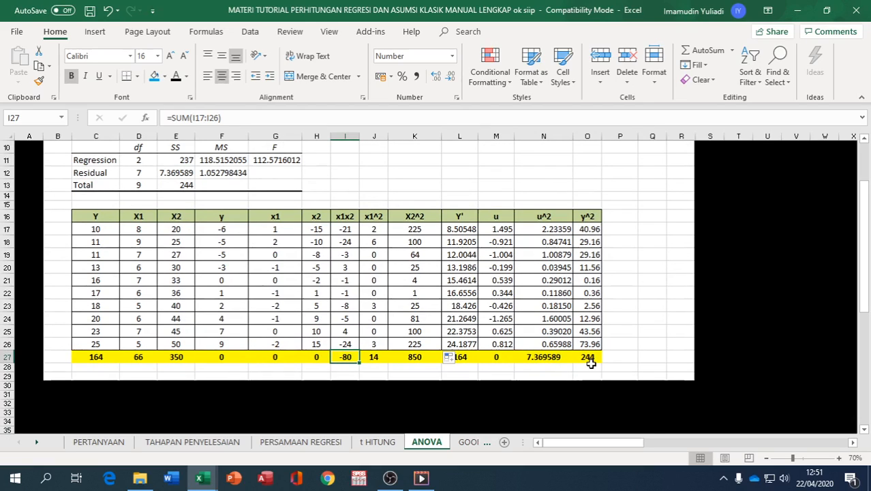
scroll(459, 344, up, 1)
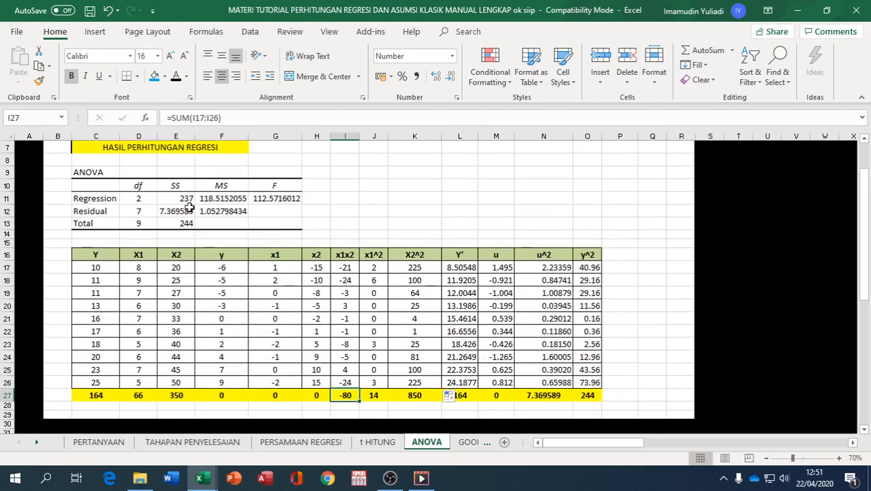
click(165, 212)
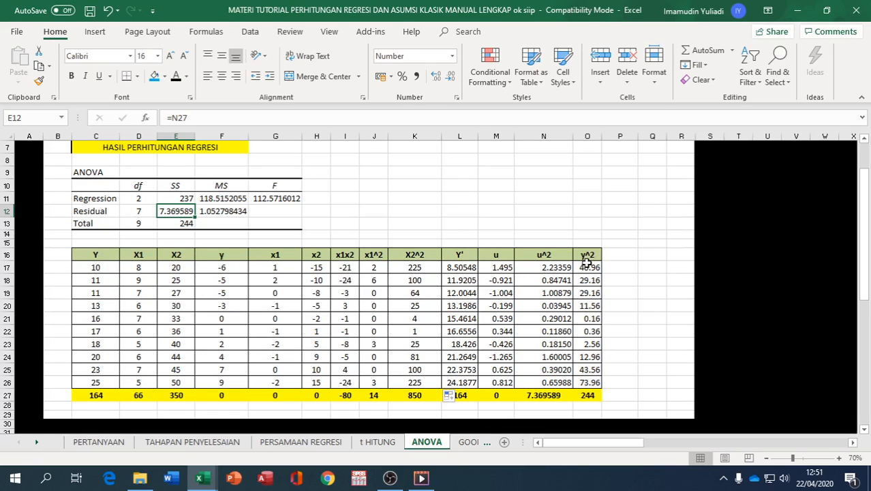
click(586, 395)
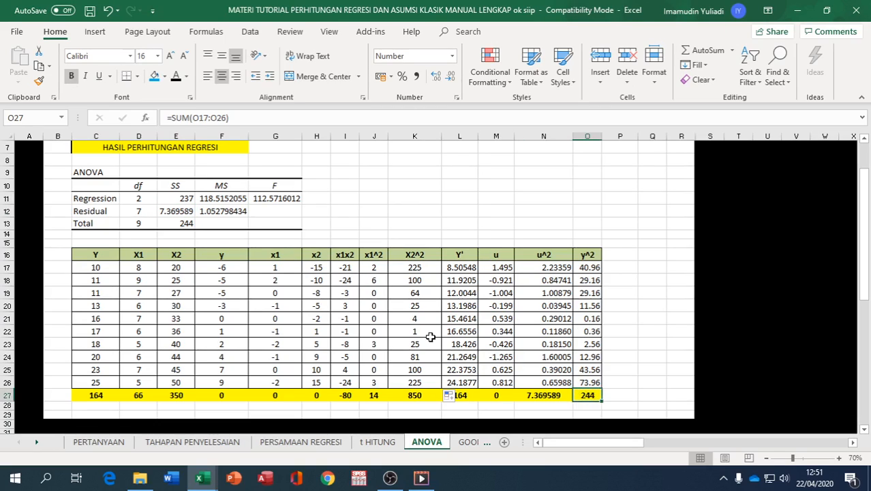
click(182, 223)
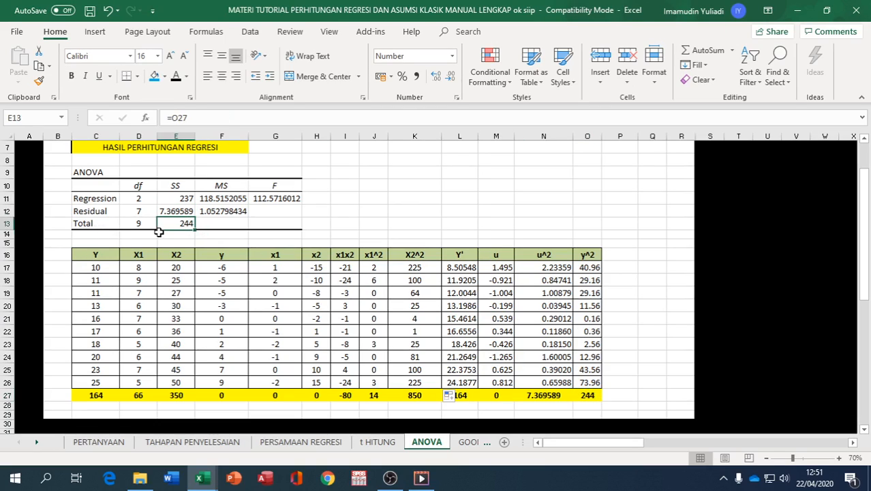
click(176, 199)
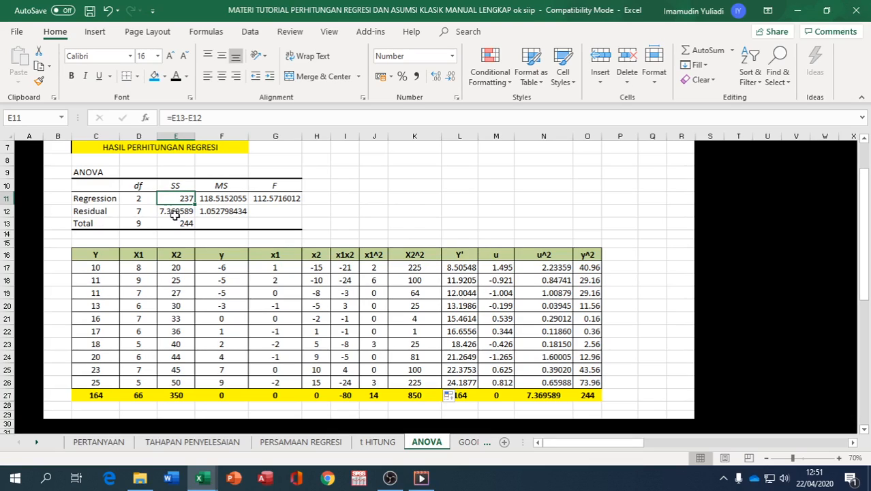
click(223, 198)
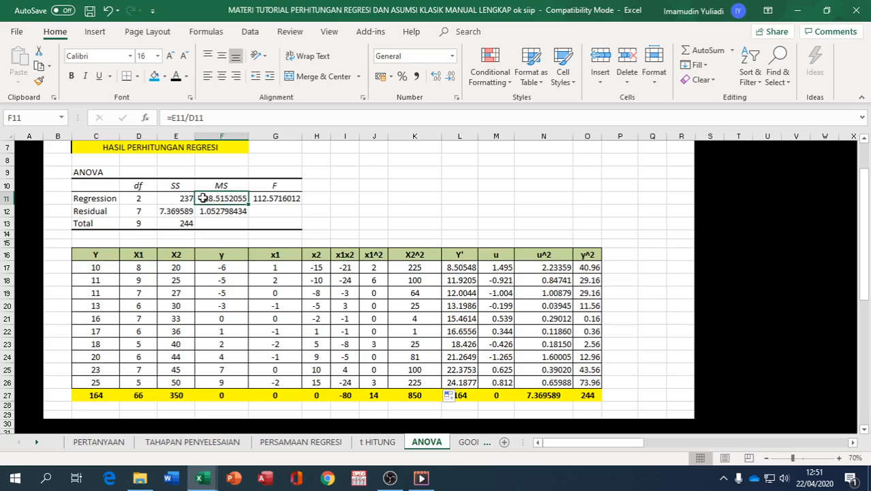
Check the Residual MS formula and trace the F formula back to the Regression and Residual MS cells
click(204, 210)
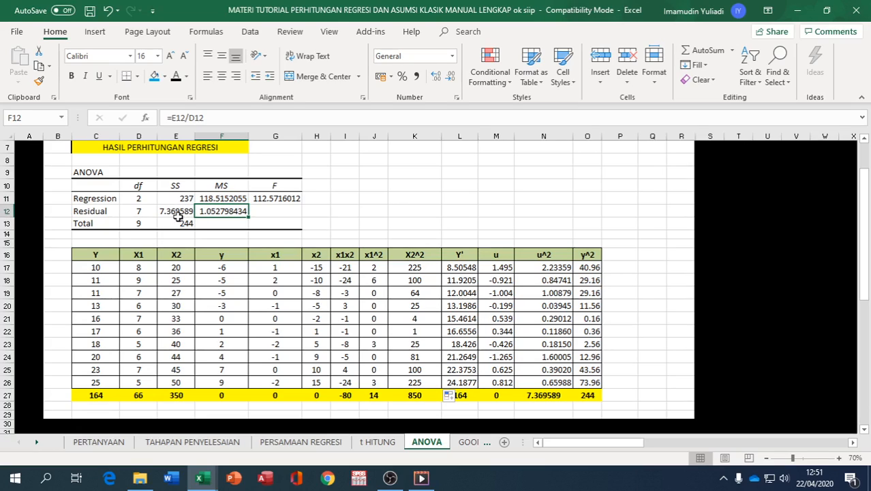
click(141, 212)
click(206, 212)
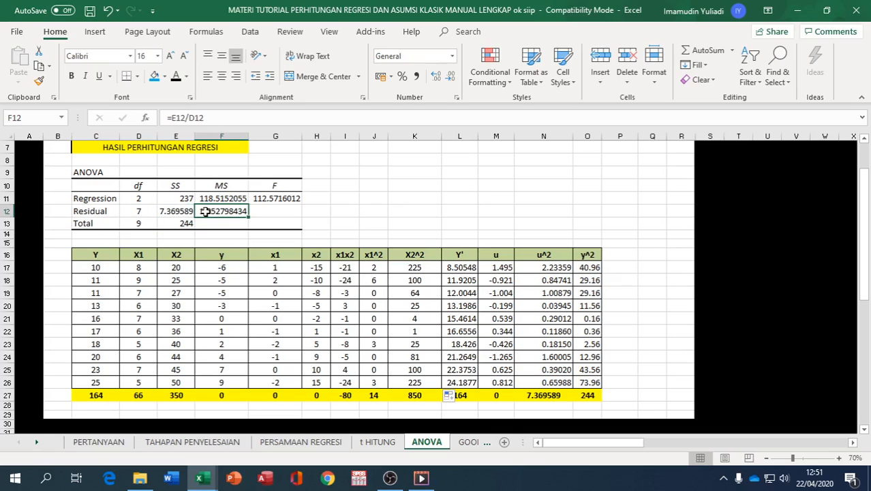
click(273, 200)
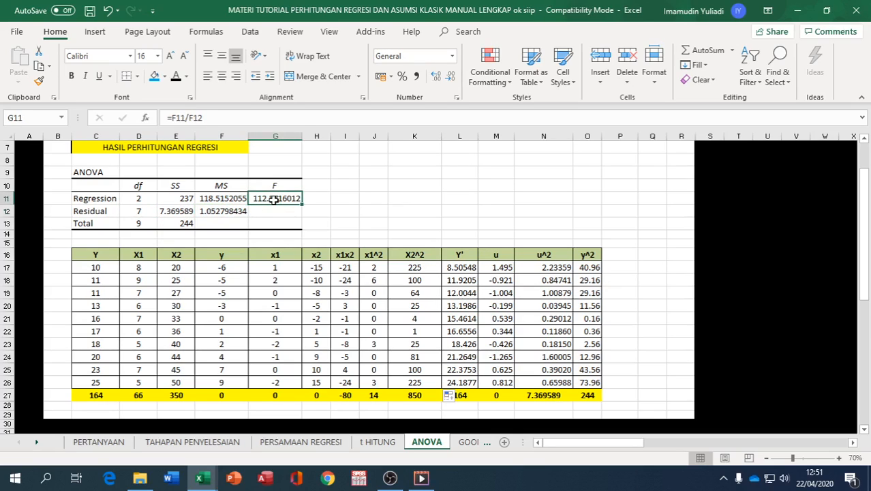
click(217, 199)
click(221, 210)
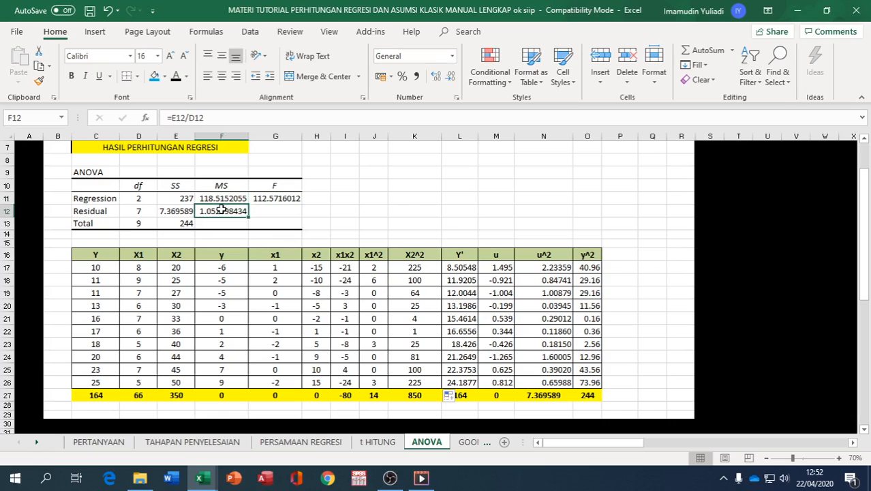
click(264, 199)
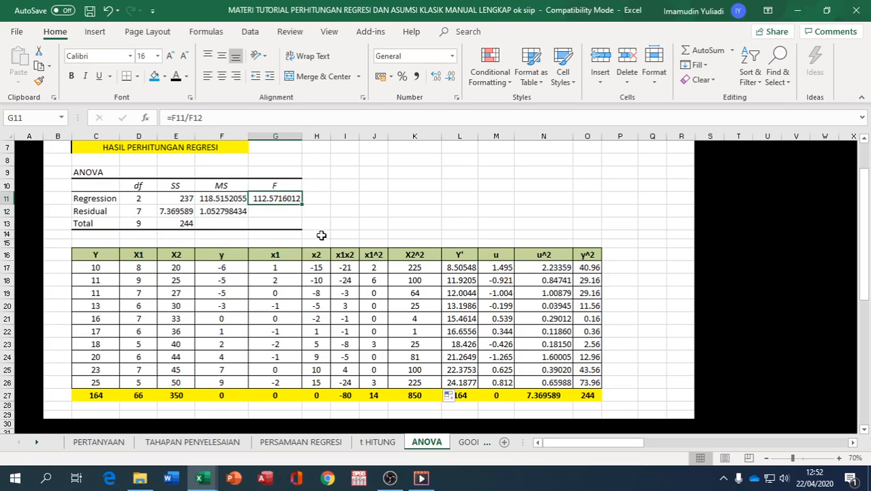
Re-enter R Square in D10 of the GOODNESS OF FIT sheet as Regression SS over Total SS, =E17/E19
click(468, 441)
scroll(307, 300, up, 3)
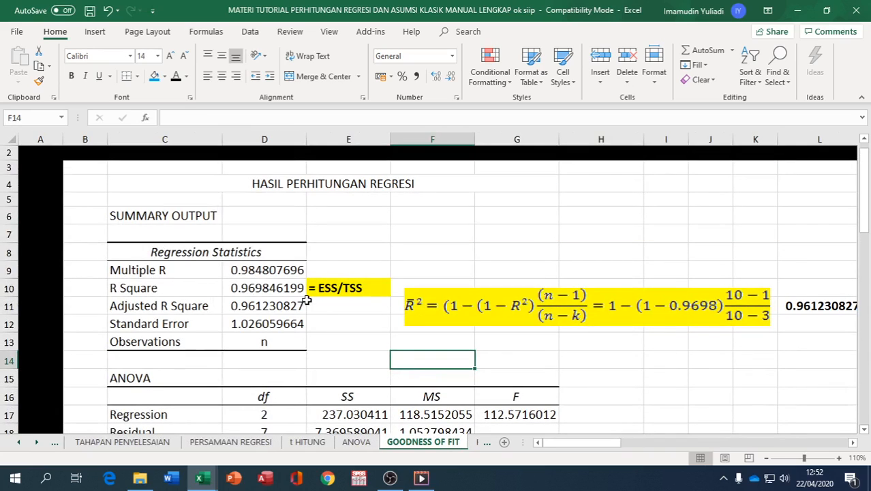
scroll(306, 300, down, 1)
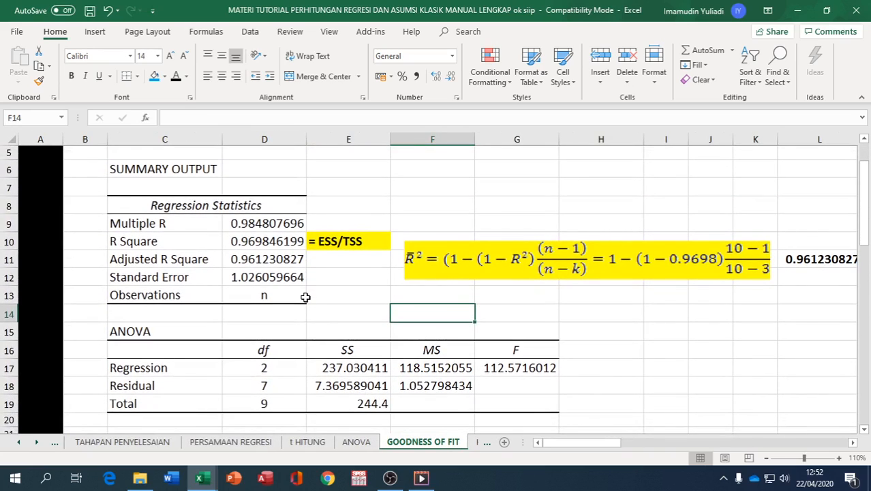
scroll(305, 298, down, 1)
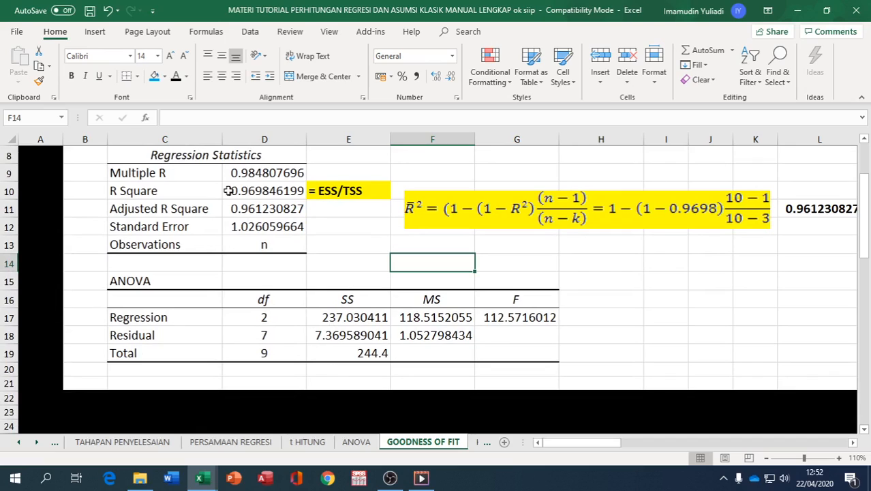
click(244, 173)
click(246, 191)
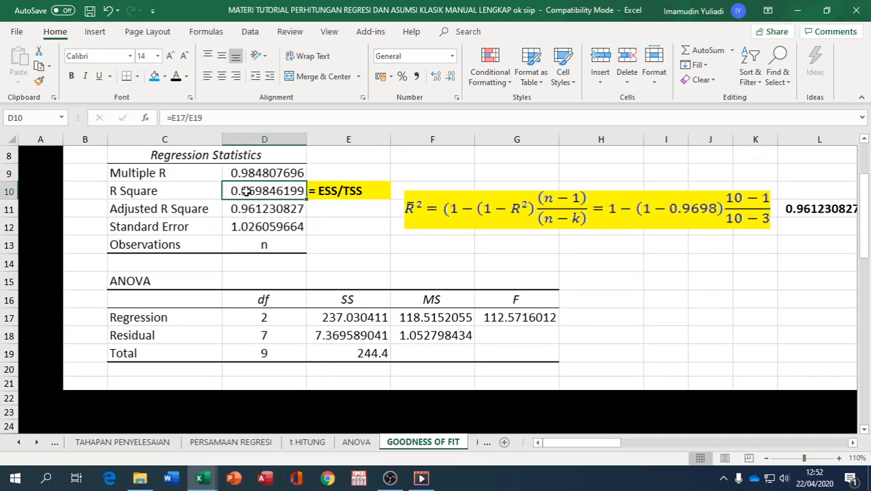
text(=)
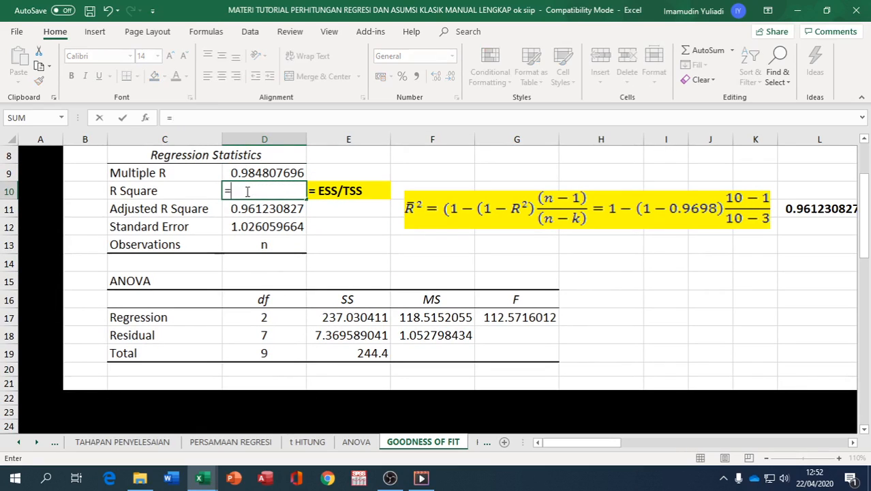
click(347, 317)
text(/)
click(353, 351)
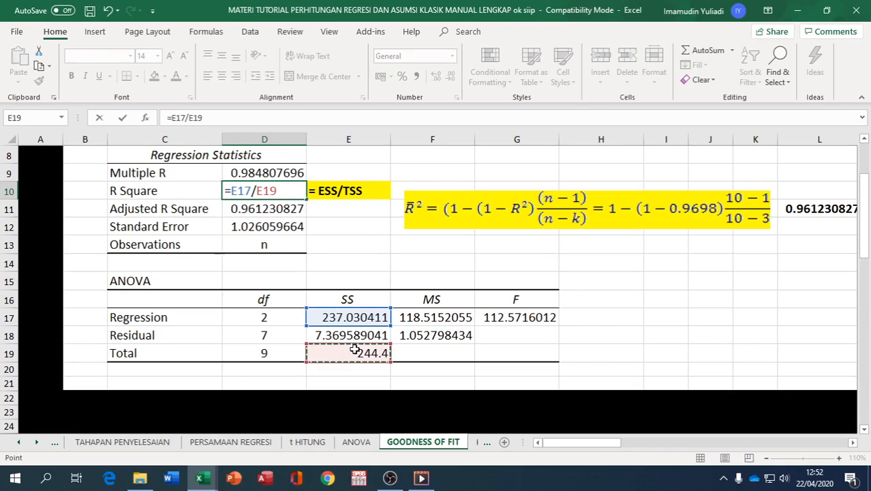
key(Return)
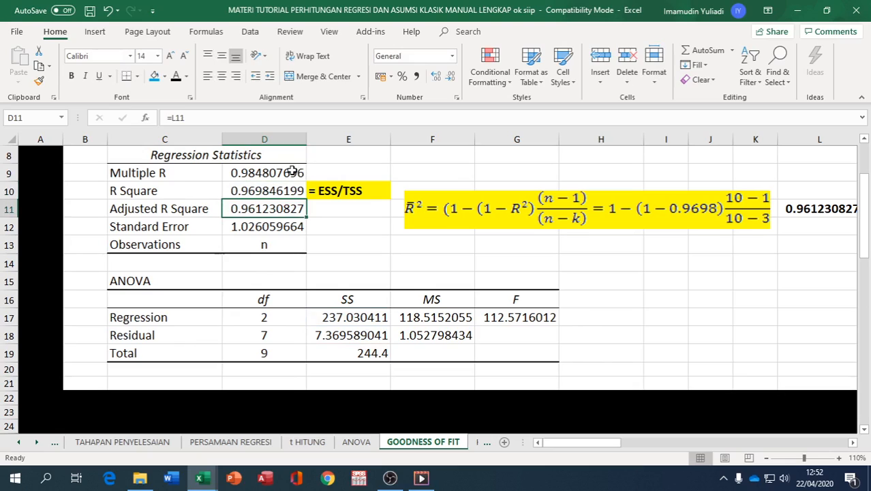
Compute Multiple R in D9 as the square root of R Square with =D10^(1/2)
click(291, 172)
text(=)
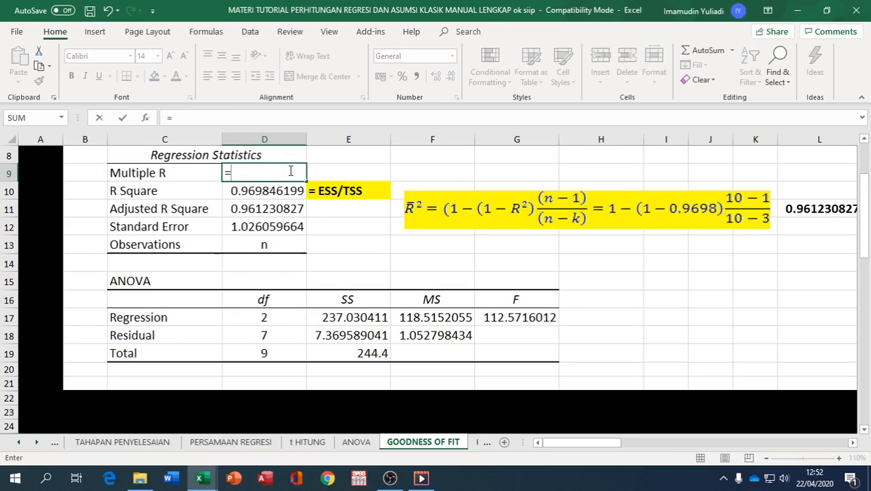
click(289, 189)
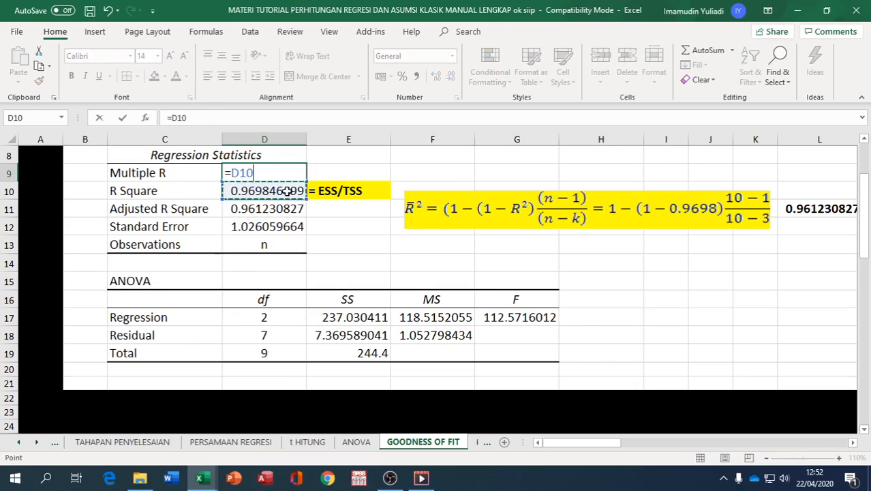
text(^)
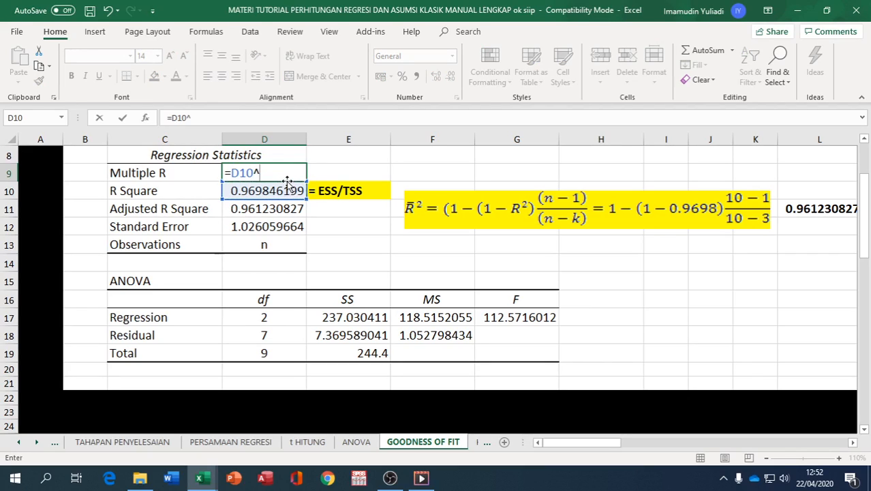
text((1/2)
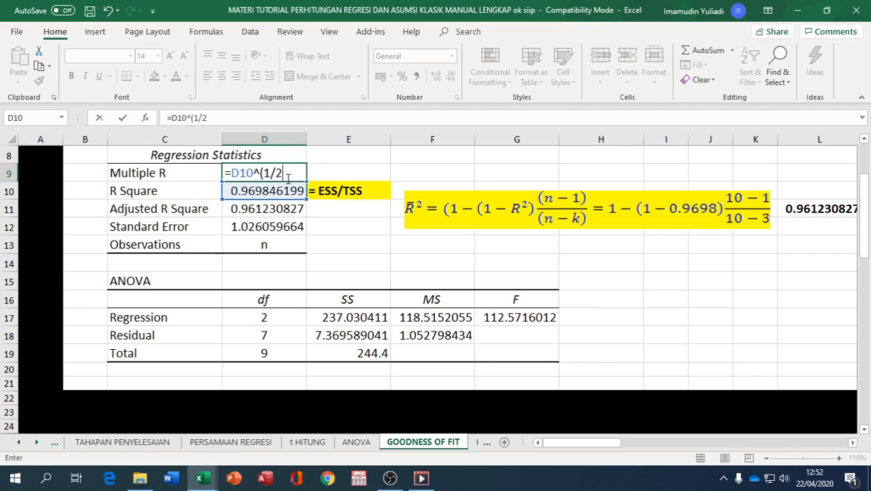
text())
key(Return)
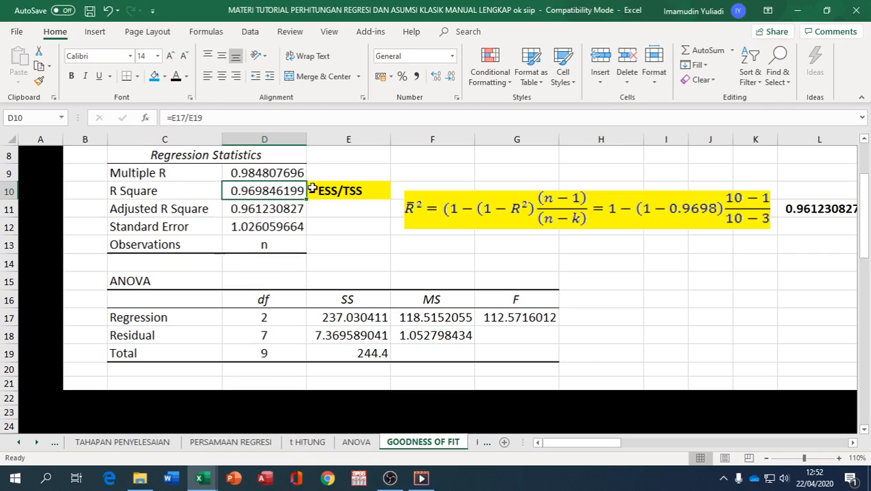
Compute the Standard Error in D12 as the square root of σ^2 on the t HITUNG sheet, ='t HITUNG'!E32^(1/2)
key(Down)
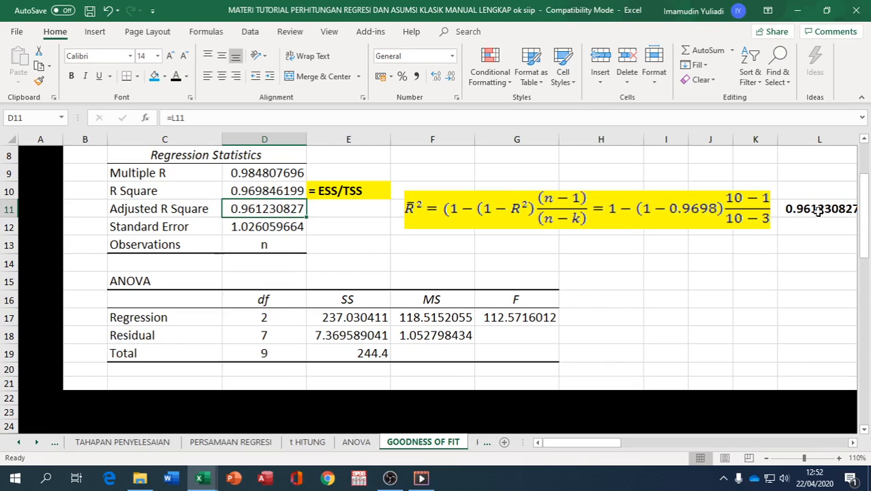
click(258, 225)
text(=)
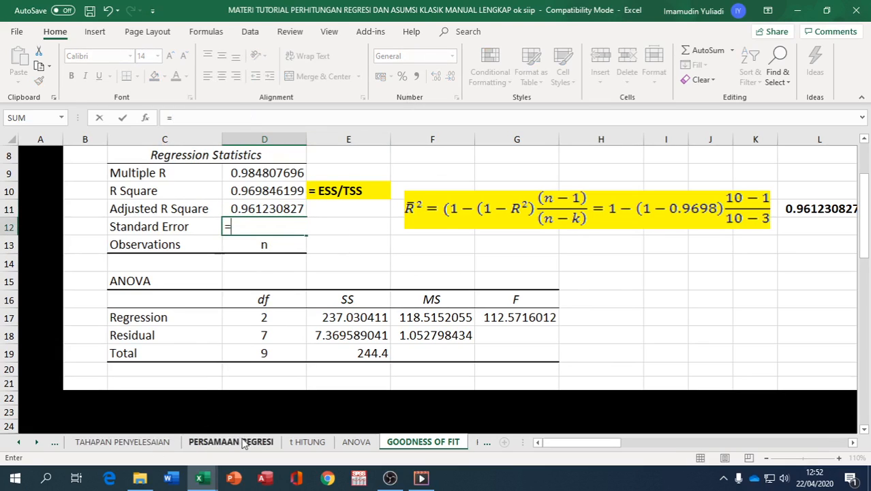
click(303, 442)
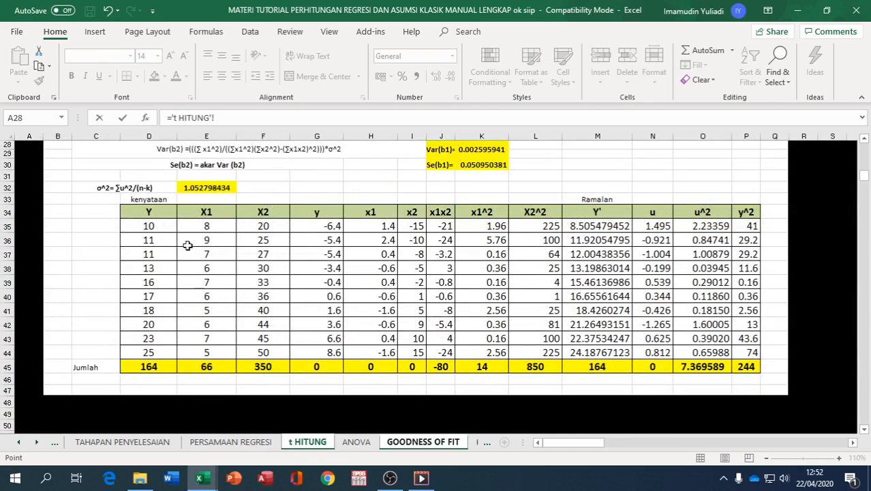
click(187, 190)
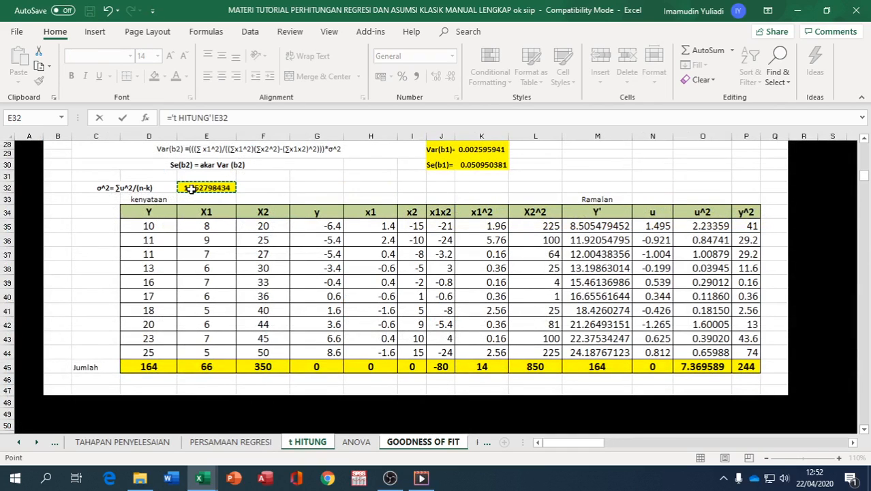
text(^(1/2)
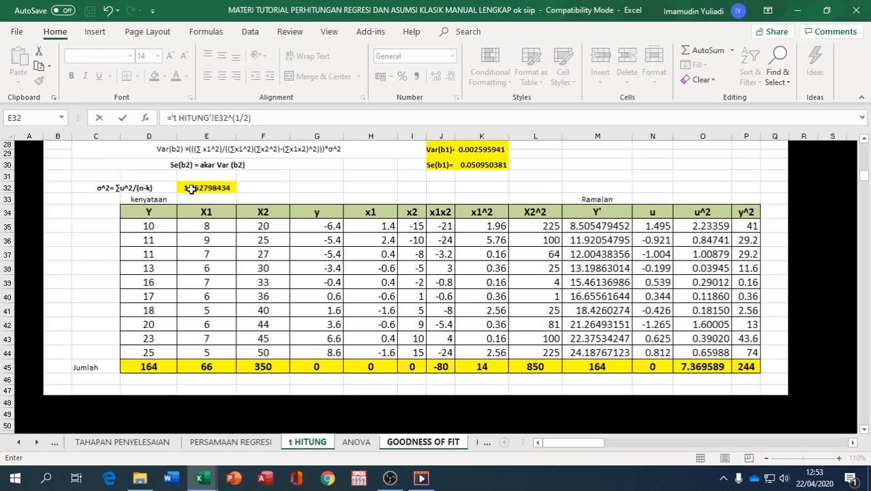
key(Return)
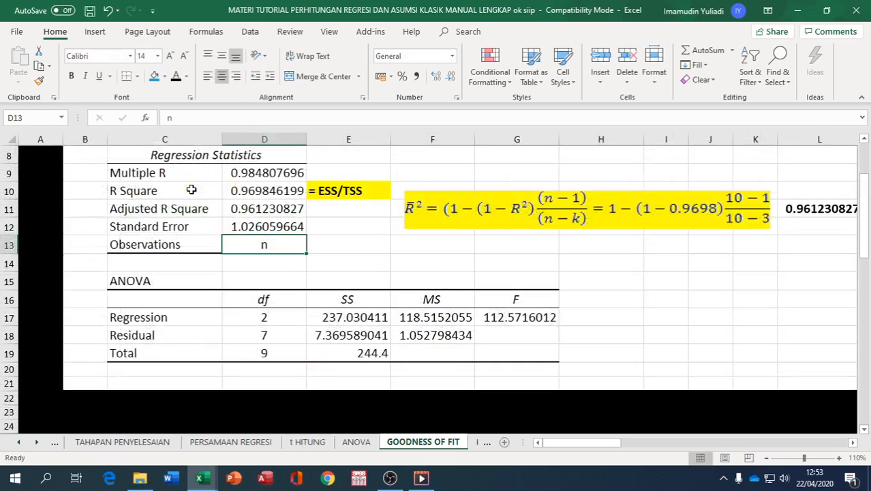
click(274, 225)
Replace the placeholder n for Observations in D13 with 10 and right-align the cell
click(340, 247)
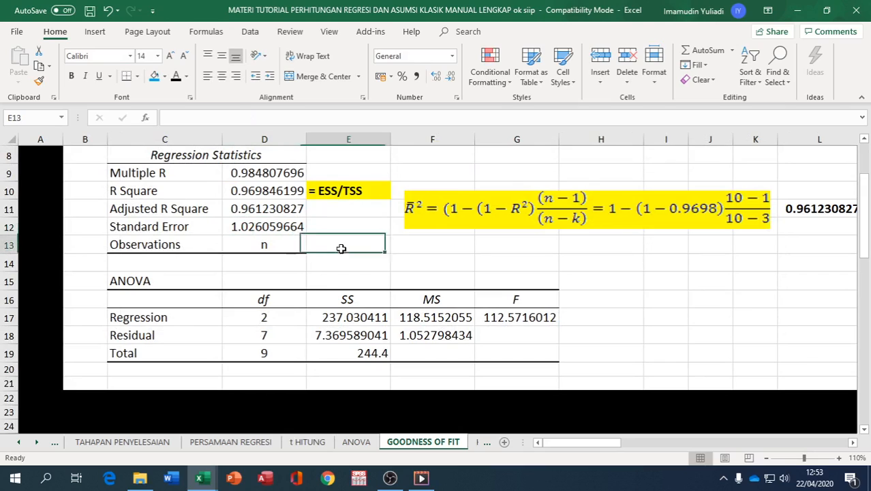
click(271, 246)
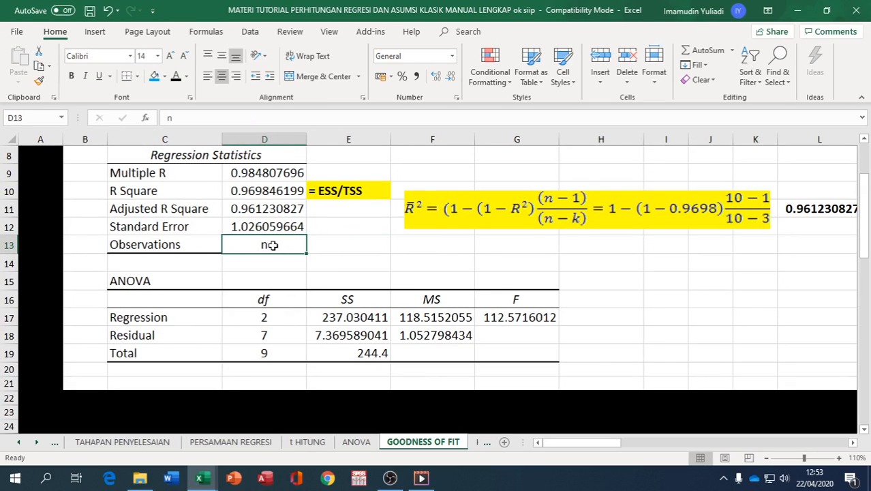
text(10)
click(356, 242)
click(280, 244)
click(236, 75)
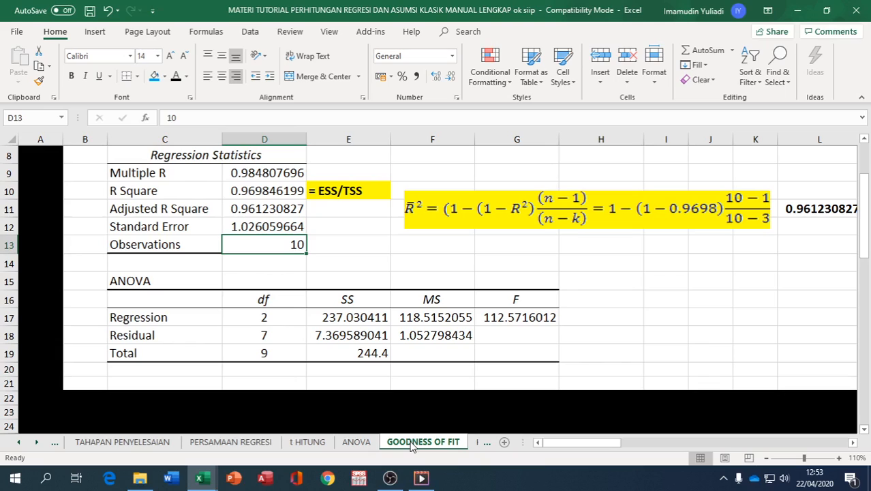
Link Observations in D10 of the HASIL REGRESI sheet to D13 on the GOODNESS OF FIT sheet
click(477, 442)
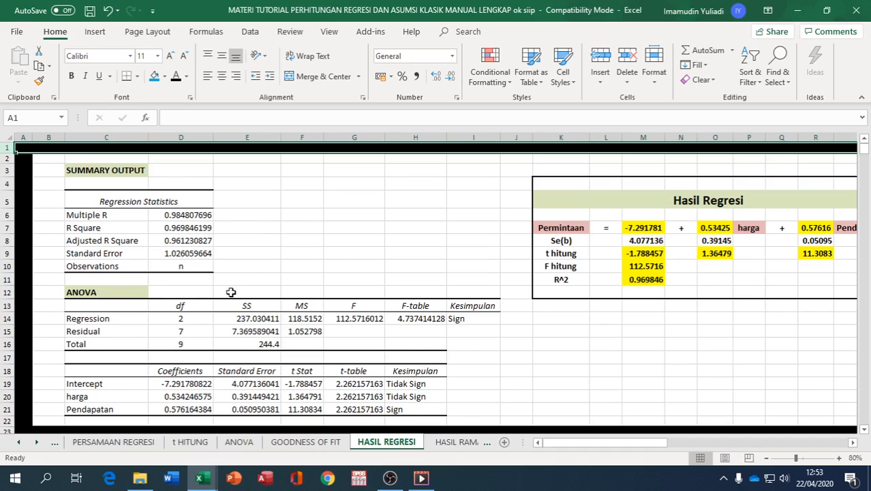
click(182, 267)
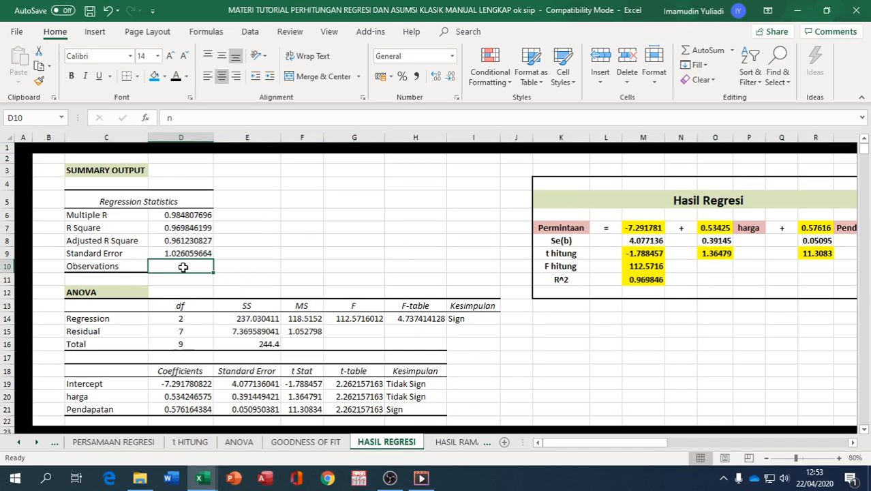
text(=)
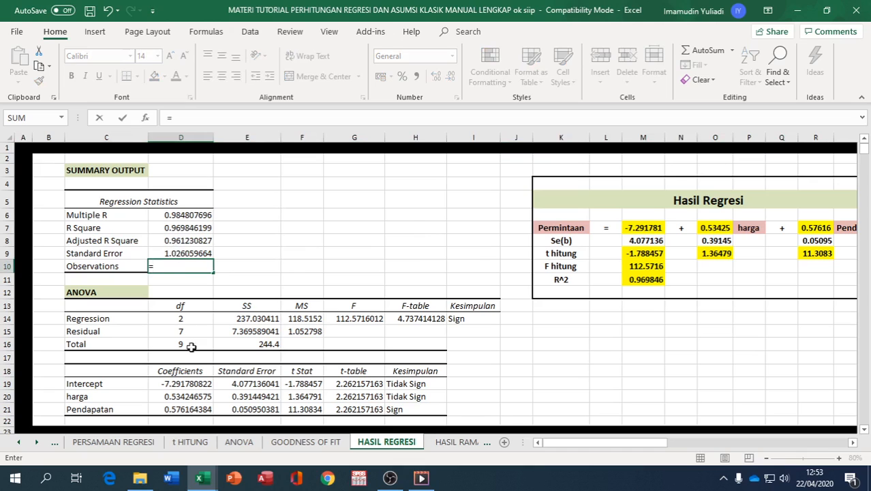
click(251, 443)
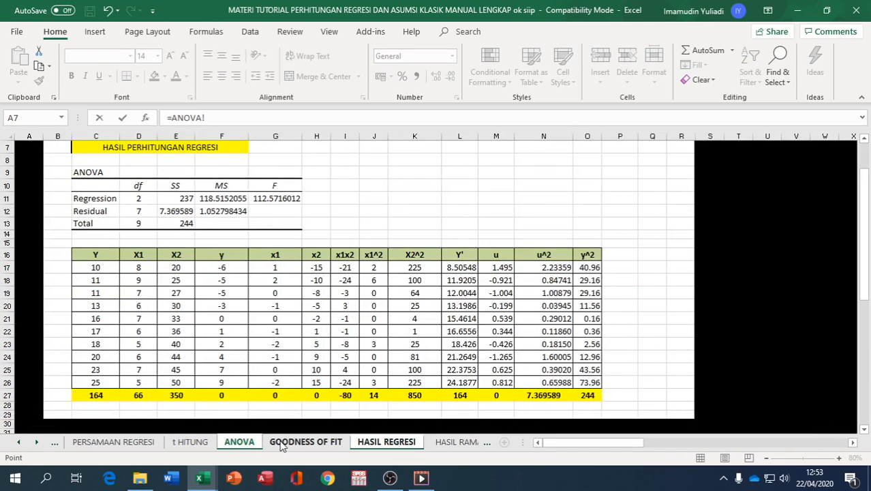
click(282, 444)
click(270, 242)
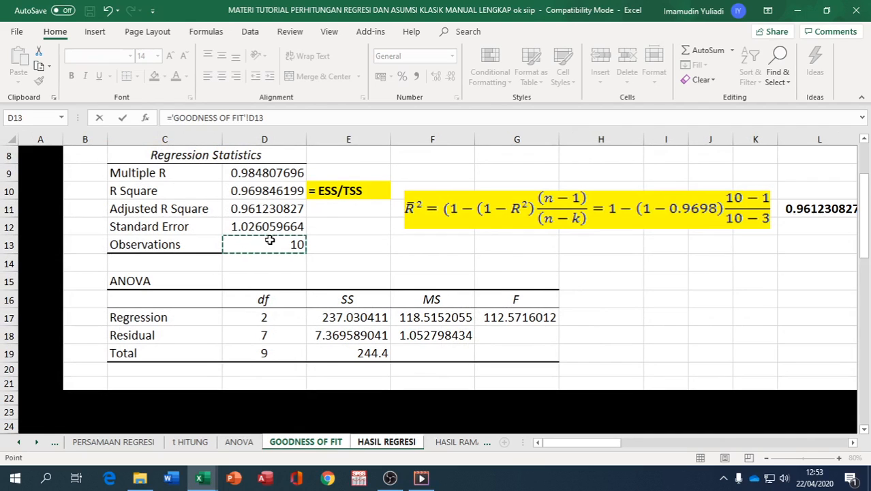
key(Return)
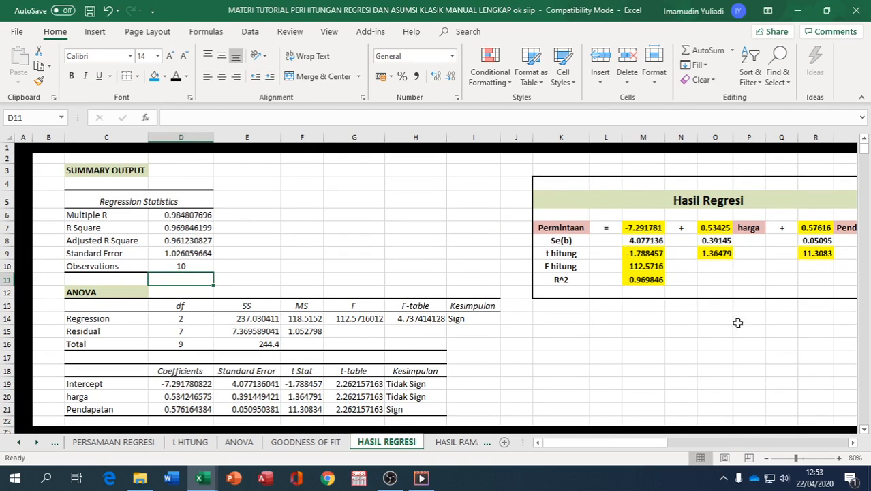
Review the complete Hasil Regresi equation with its Se(b), t hitung, F hitung and R^2 rows
click(853, 442)
click(853, 442)
click(853, 443)
click(853, 443)
click(853, 443)
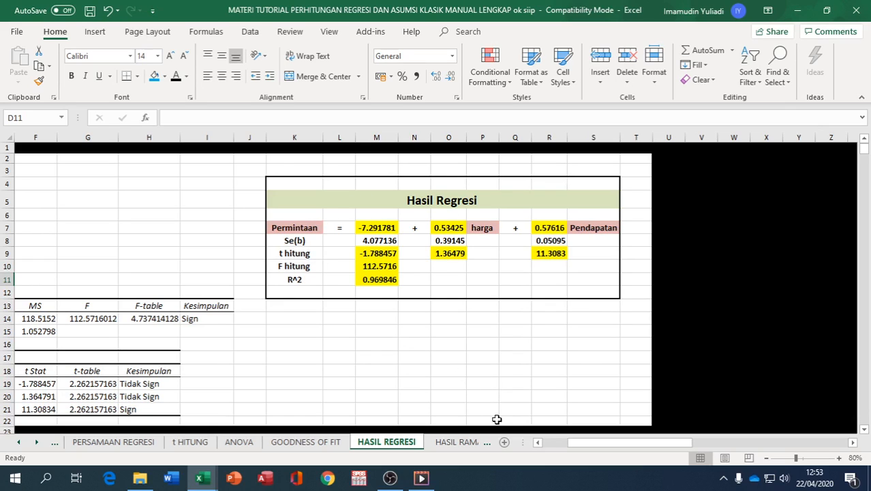
Try to enter the F-table formula =FINV(0.05,2,7) in H14 of the ANOVA Regression row
click(538, 442)
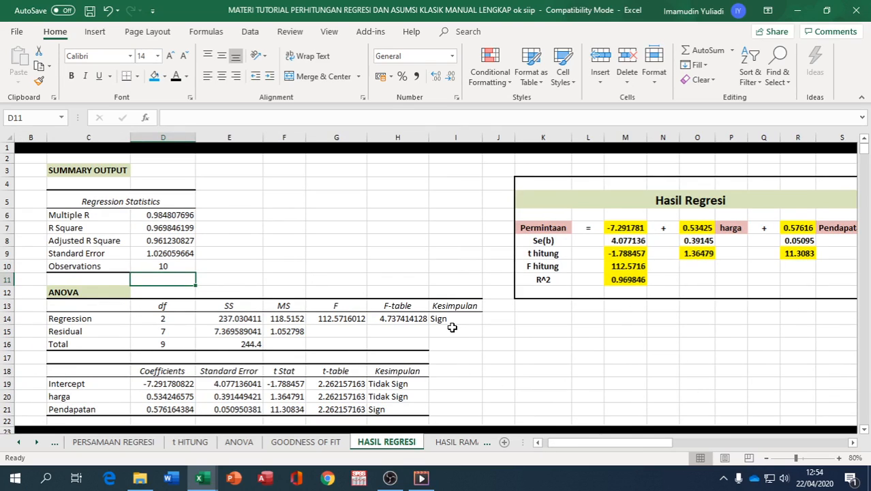
click(417, 319)
text(=)
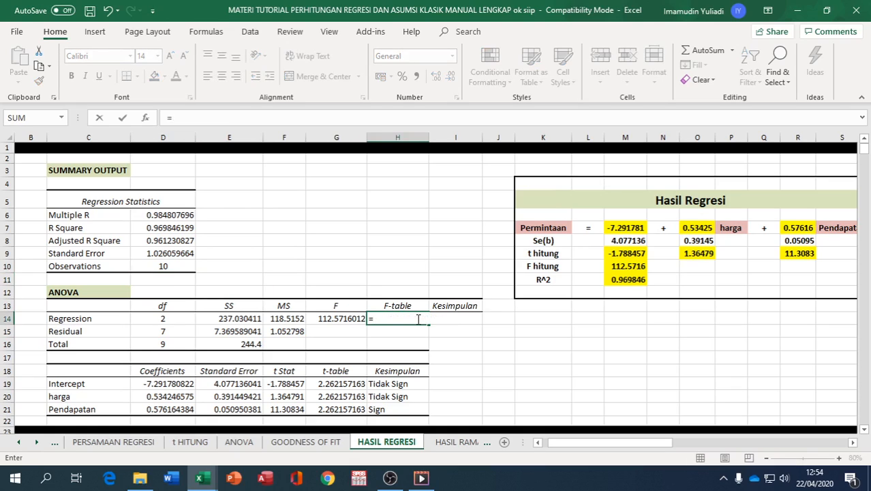
text(F)
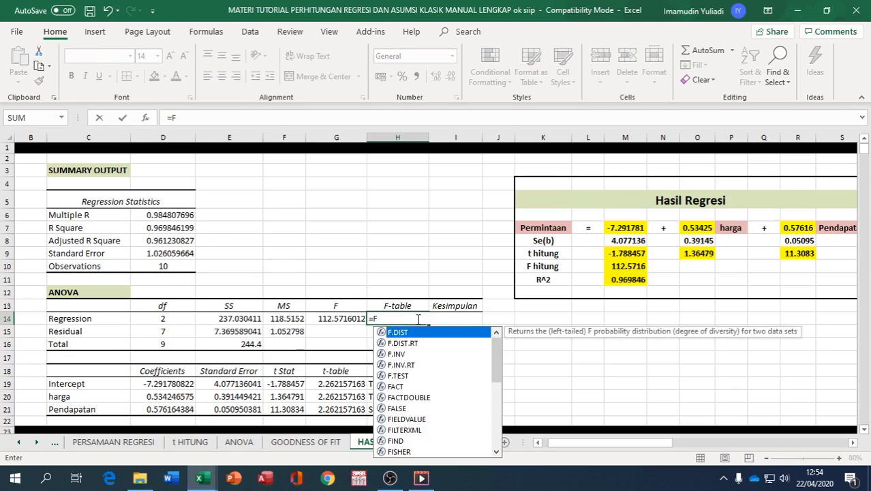
text(INV)
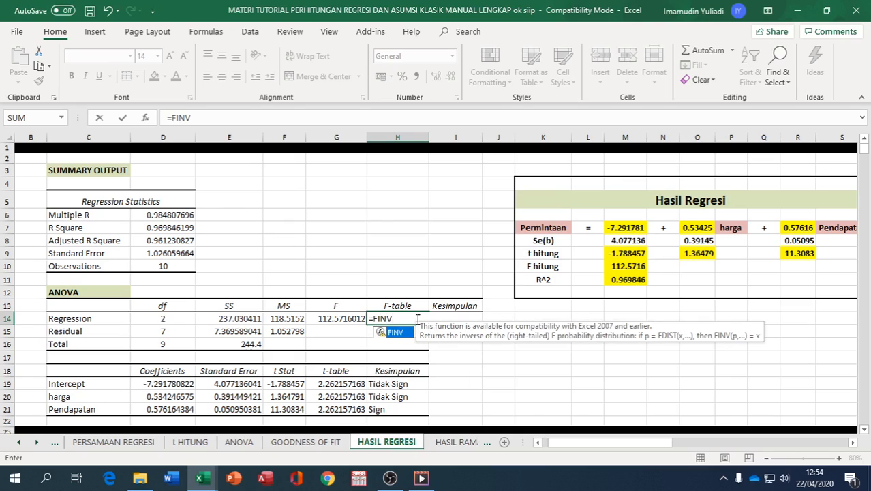
text(()
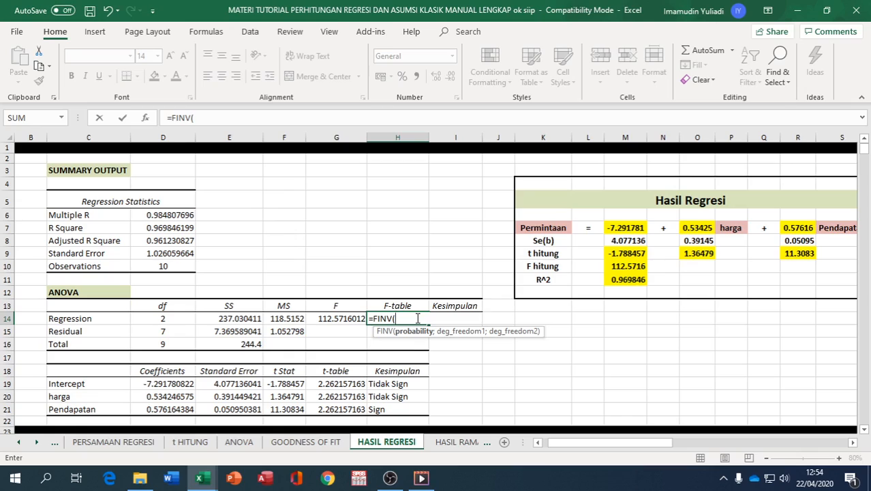
text(0.05,)
text(2,7))
key(Return)
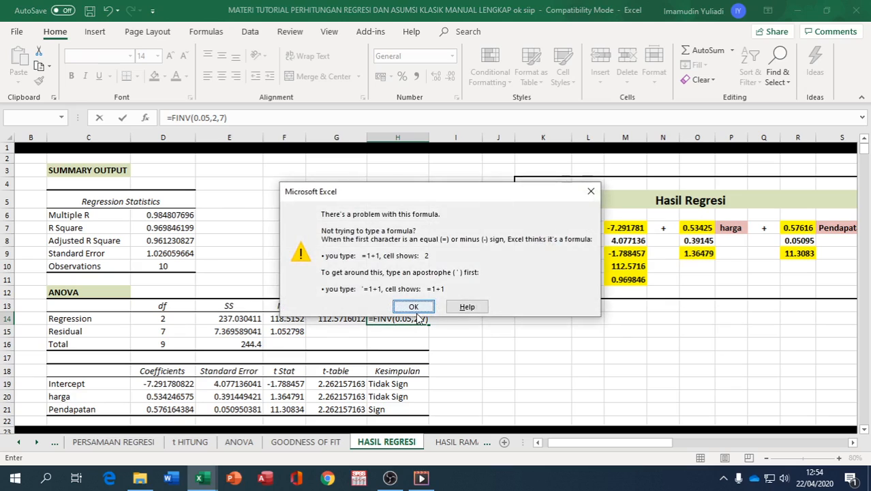
click(414, 307)
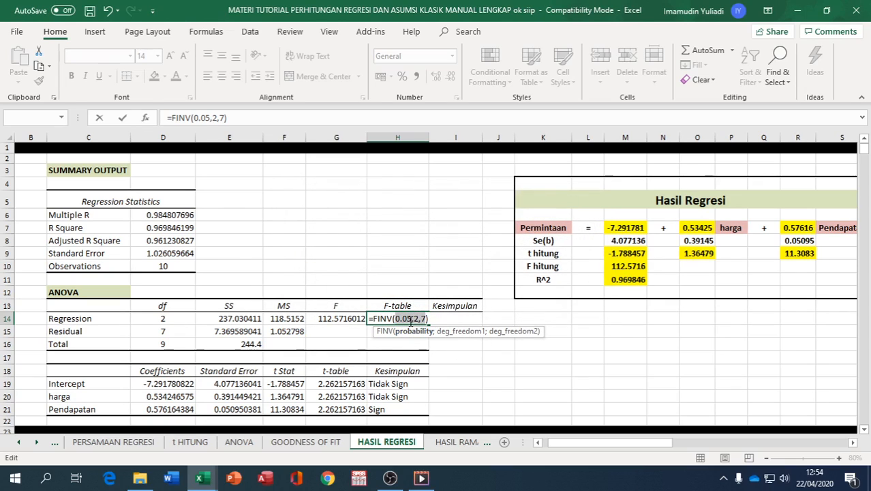
Replace the comma separators in the H14 F-table formula with semicolons, giving =FINV(0.05;2;7)
click(414, 318)
key(BackSpace)
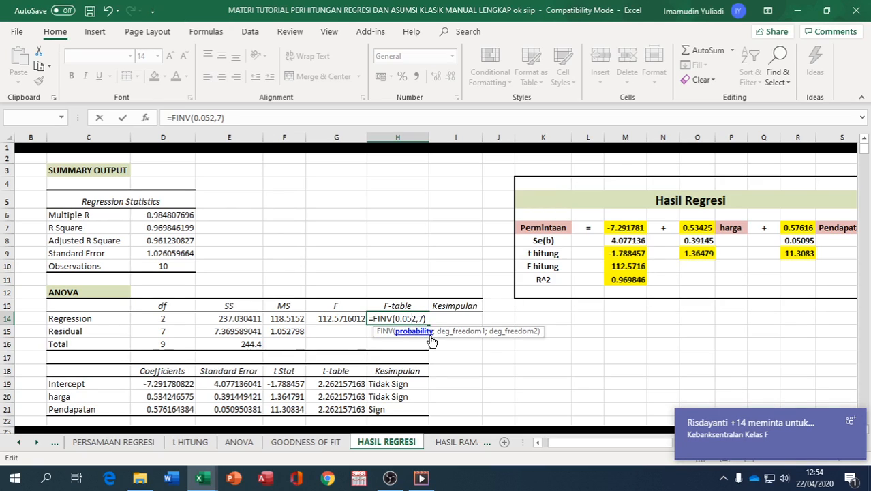
text(;)
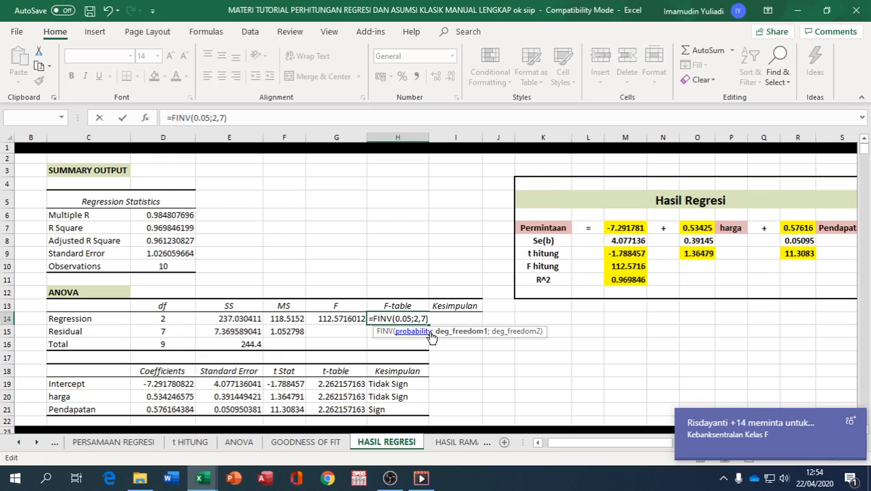
click(421, 320)
key(BackSpace)
text(;)
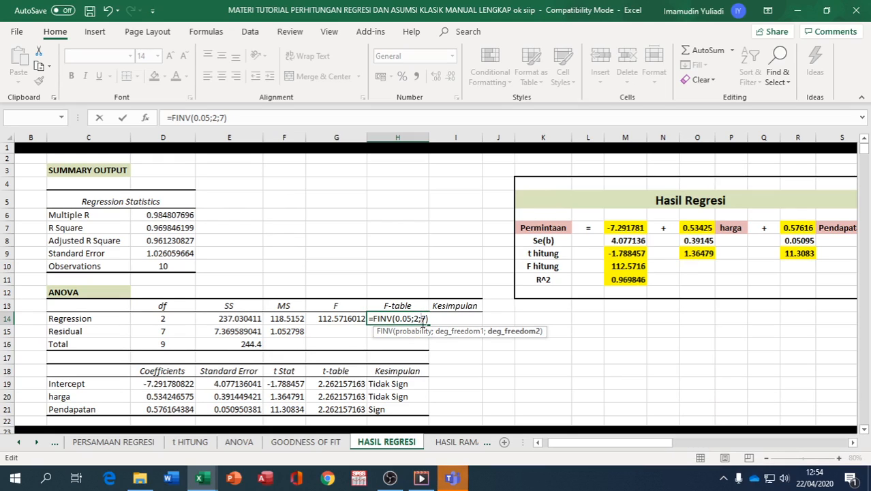
key(Return)
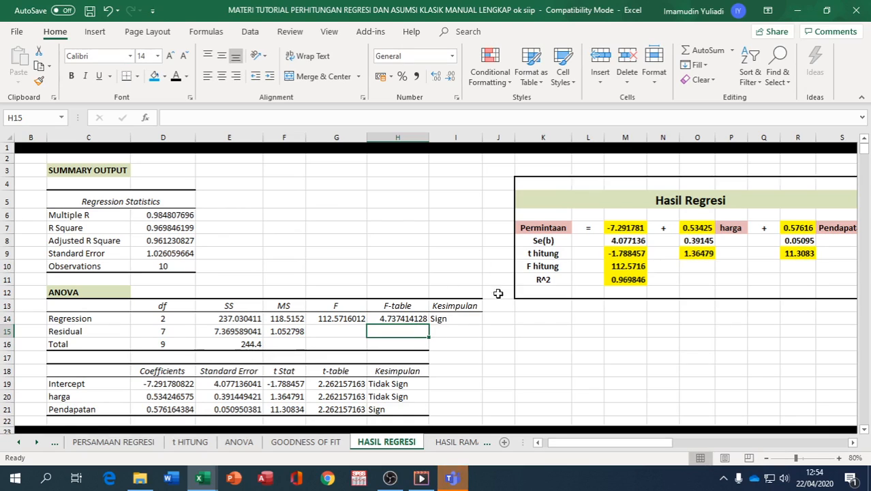
click(408, 318)
Enter the t-table formula =TINV(0.05;9) for the Intercept in G19
scroll(477, 340, down, 1)
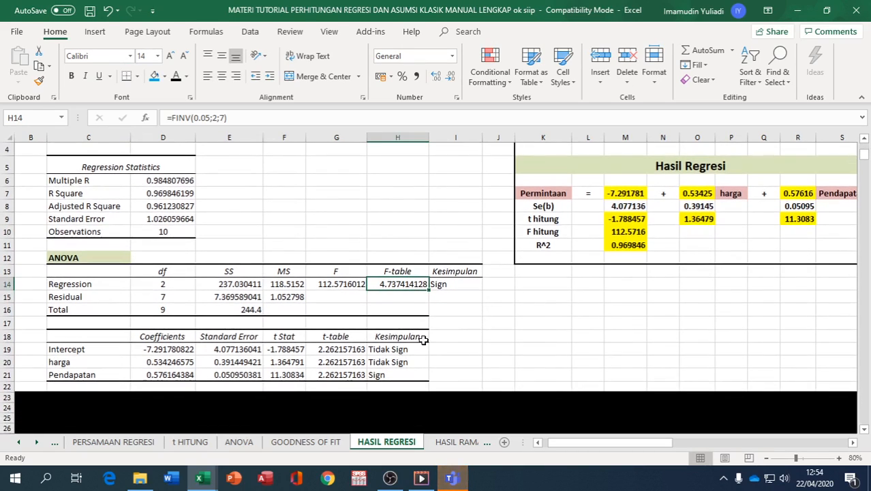
click(348, 349)
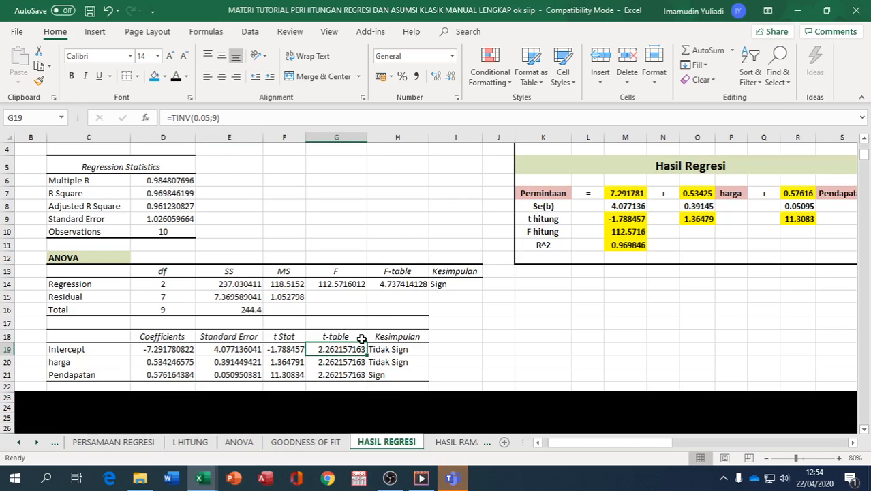
text(=tinv)
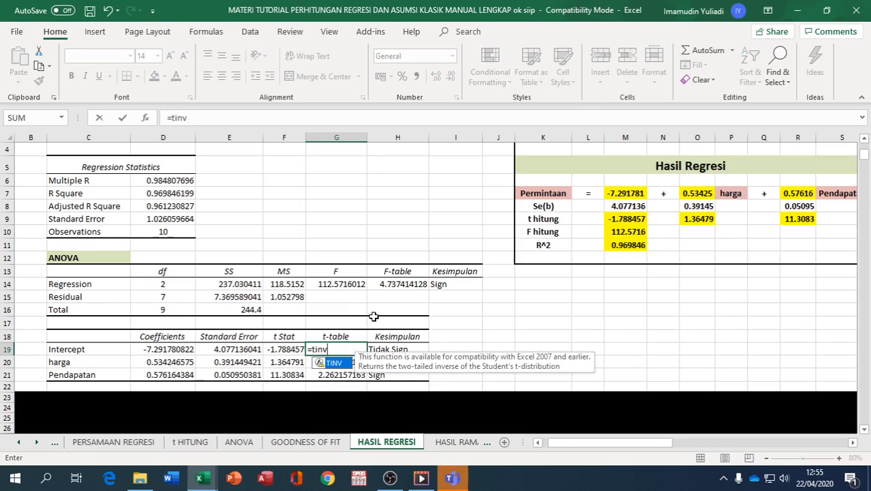
text(()
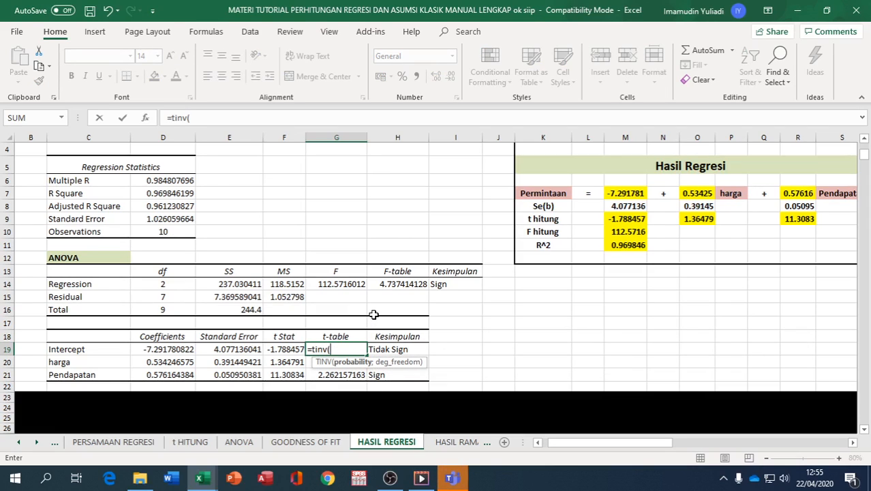
text(0.05)
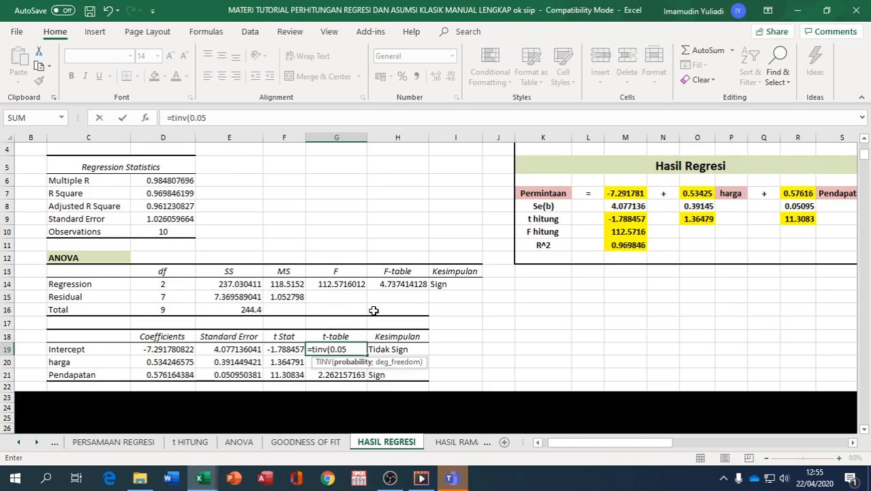
text(;)
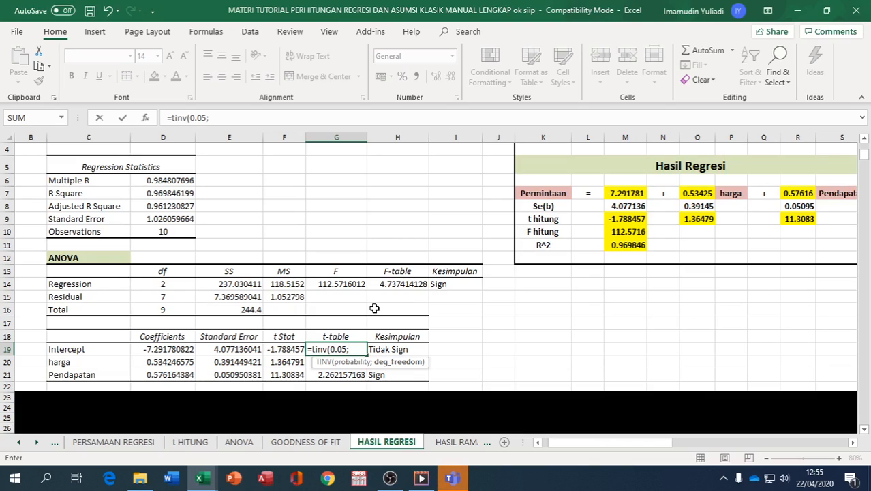
text(9))
key(Return)
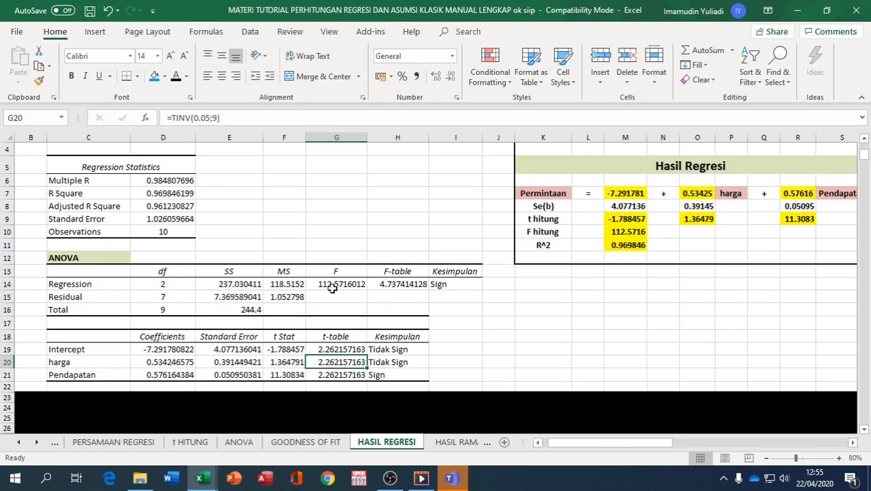
Review the Kesimpulan entries for F and each coefficient, comparing the t Stat values with their t-table values
click(437, 285)
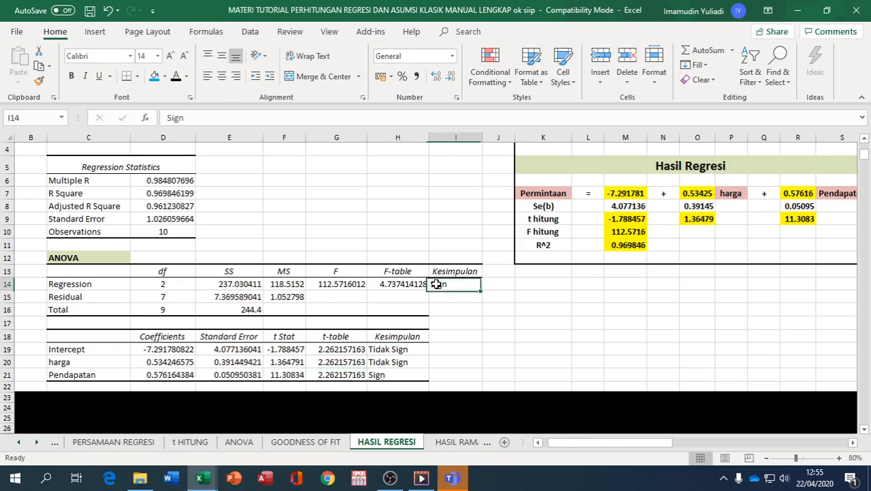
click(350, 348)
click(290, 349)
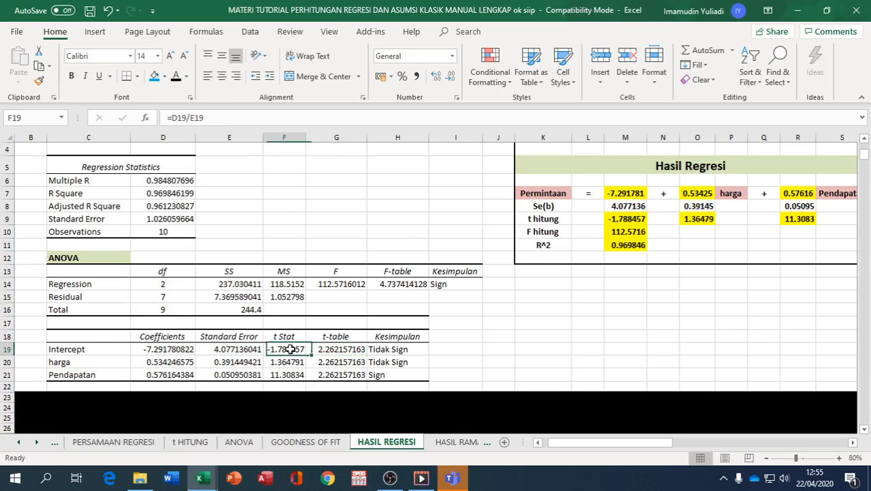
click(340, 349)
click(385, 349)
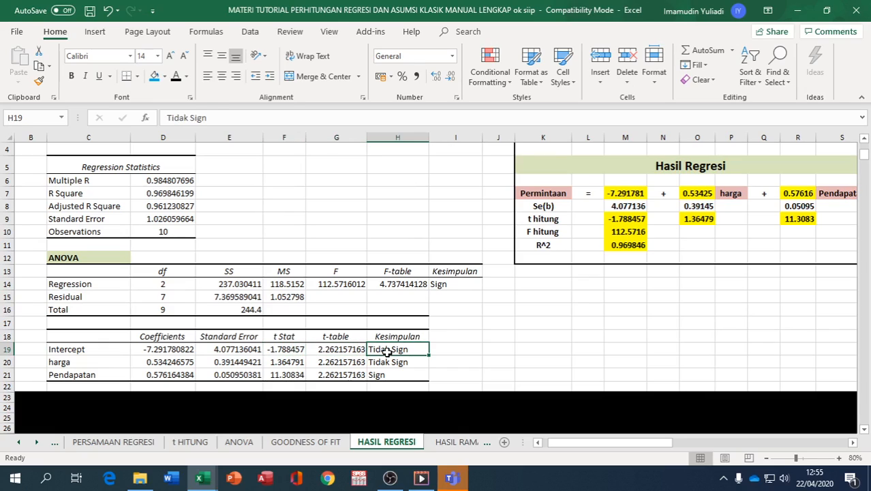
click(294, 362)
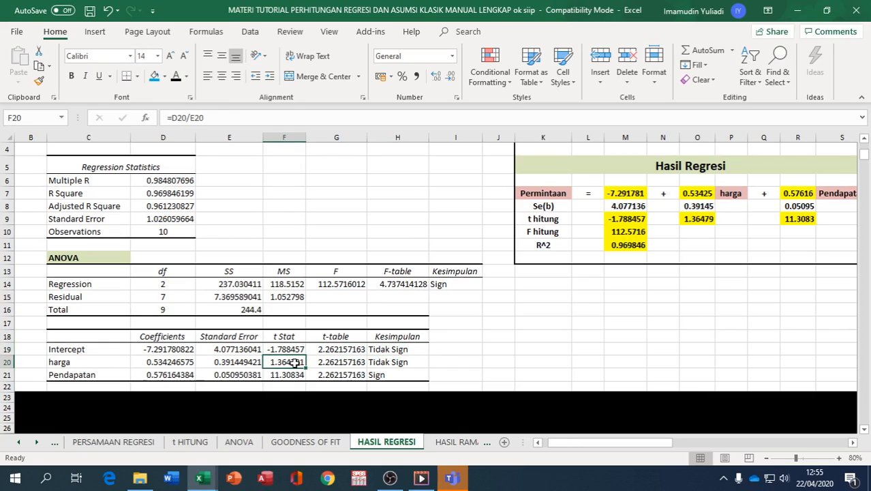
click(333, 362)
click(382, 363)
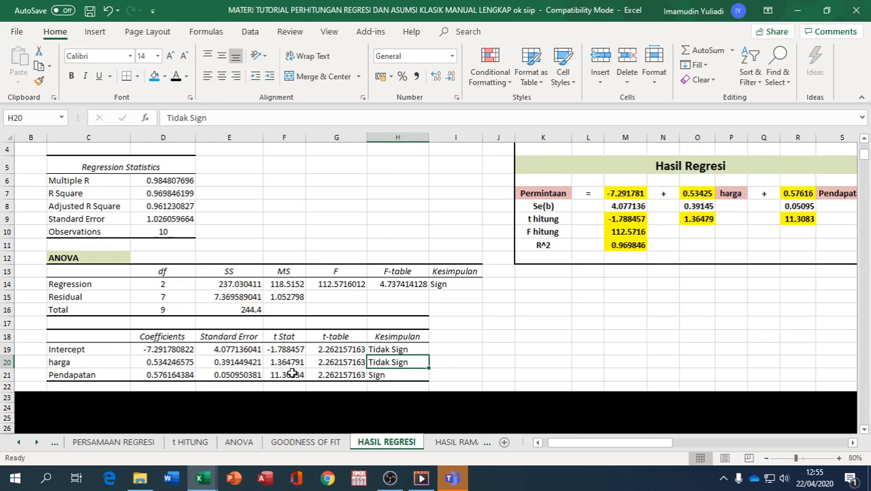
click(373, 375)
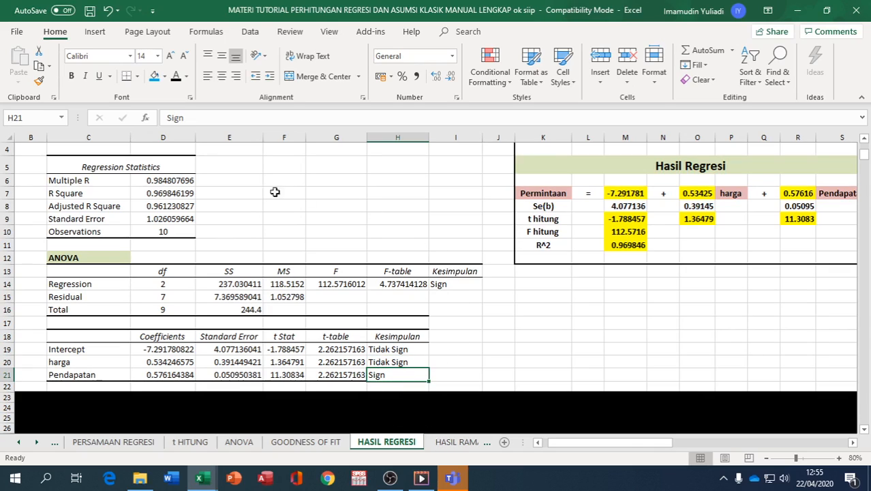
Examine the Y and Y' columns, their totals and the comparison chart on the HASIL RAMALAN DAN REALITA sheet
click(456, 442)
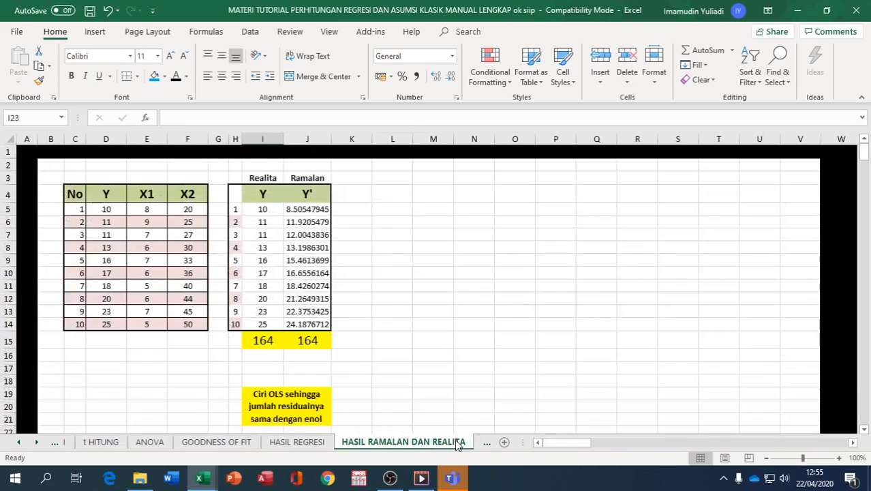
scroll(319, 316, down, 2)
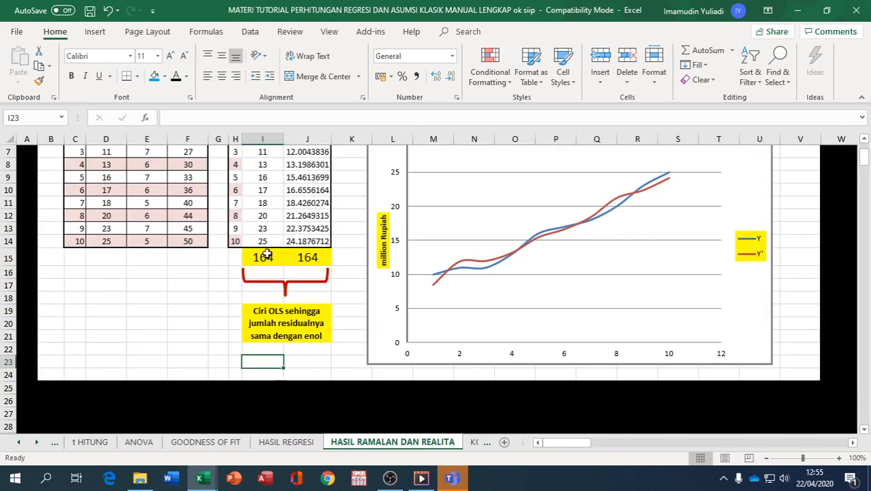
scroll(431, 314, up, 1)
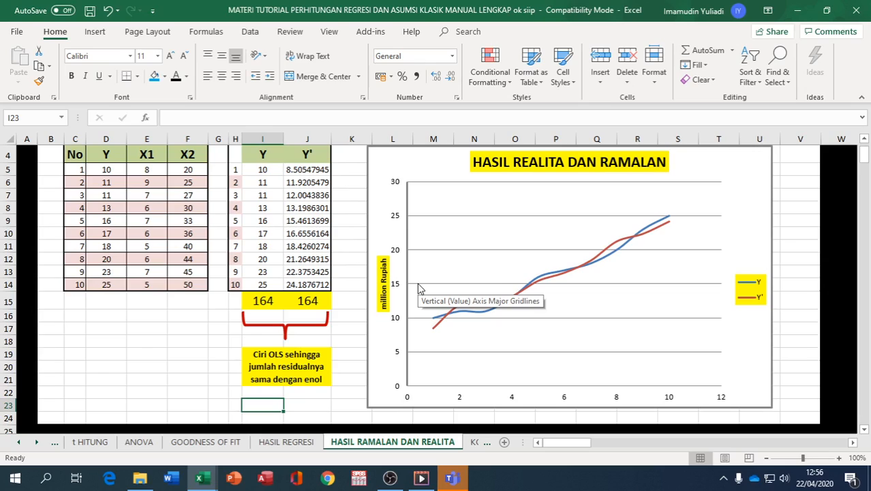
mouse_move(660, 229)
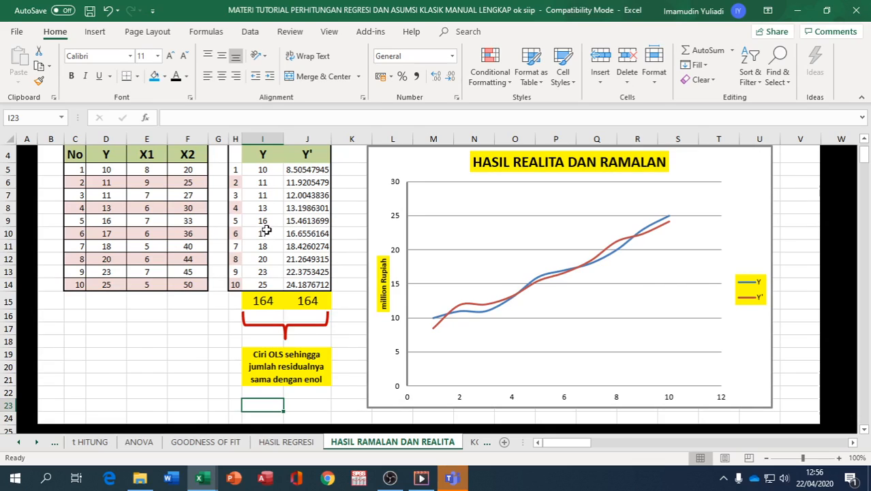
On the KORELASI sheet, link the first Y cell G23 of the Y-X1 table to the first Permintaan value, =C23
click(474, 442)
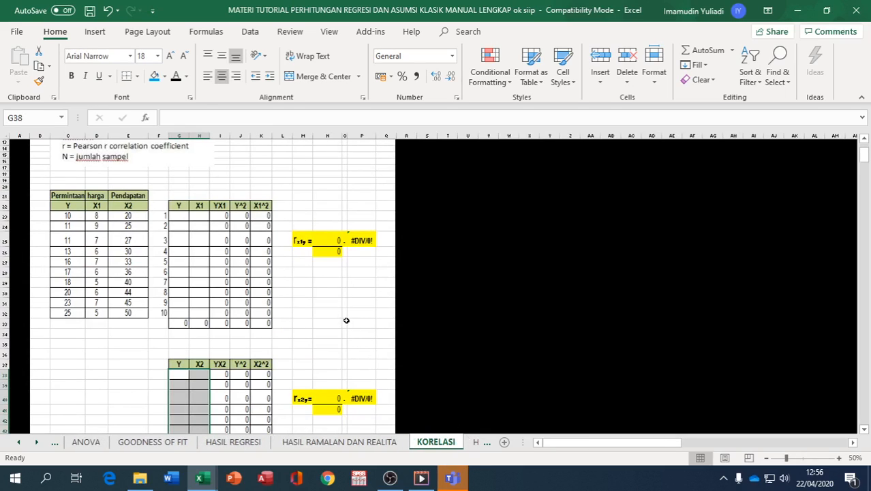
scroll(345, 314, down, 1)
scroll(345, 314, up, 2)
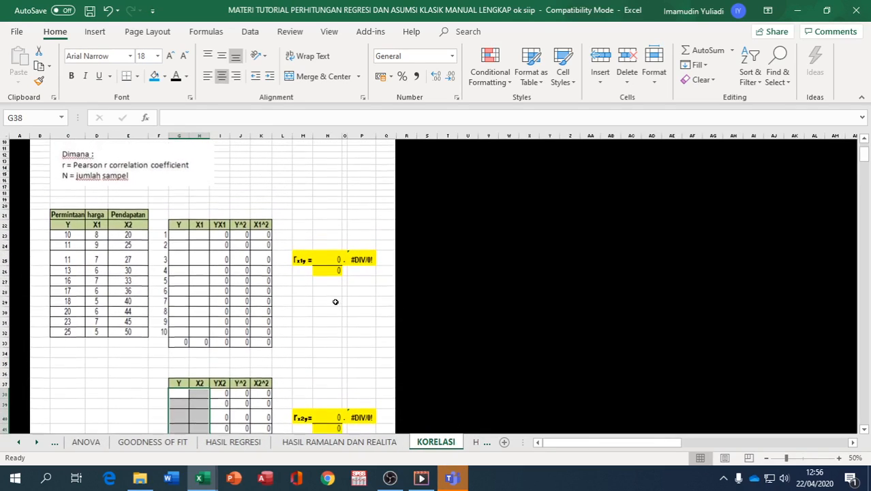
scroll(230, 254, up, 1)
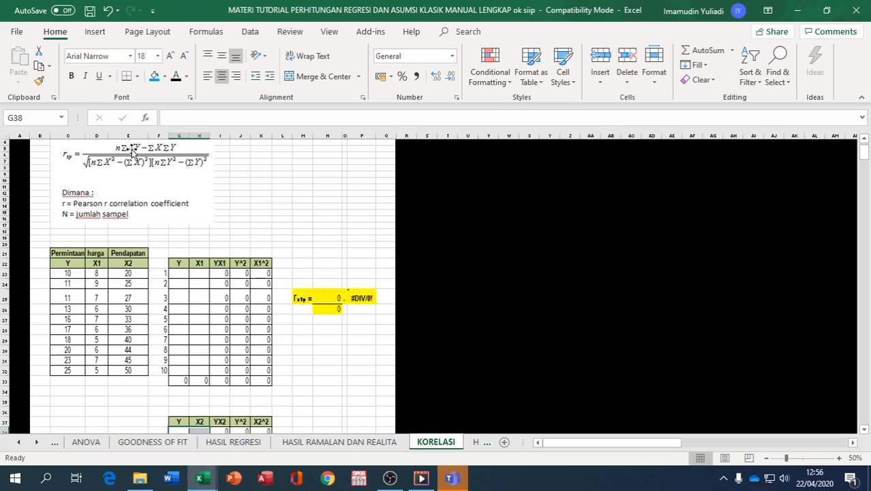
click(180, 272)
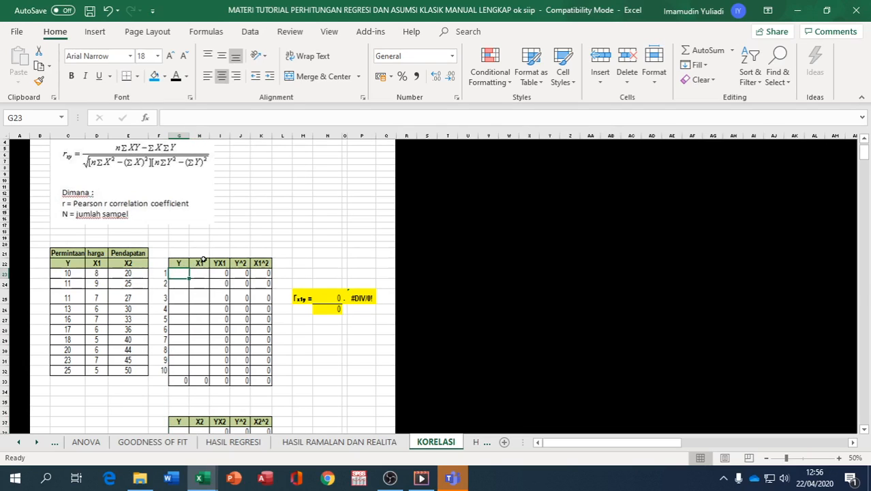
click(202, 262)
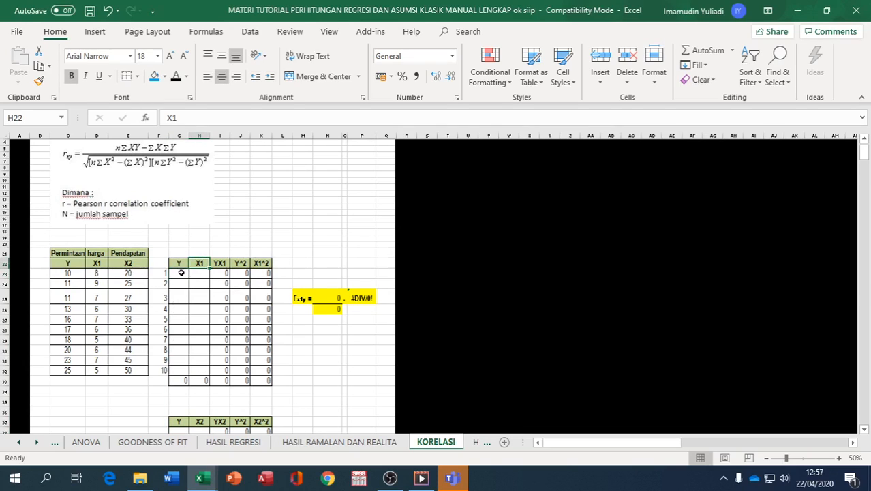
click(181, 272)
text(=)
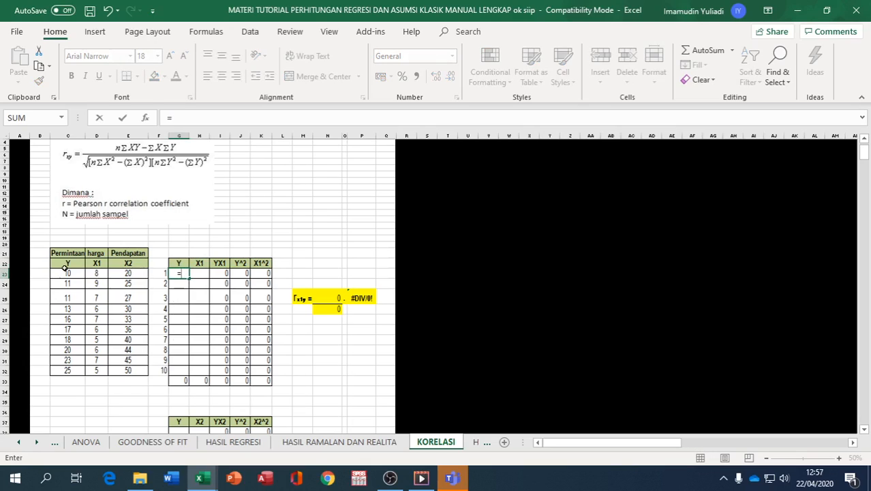
click(66, 273)
key(Return)
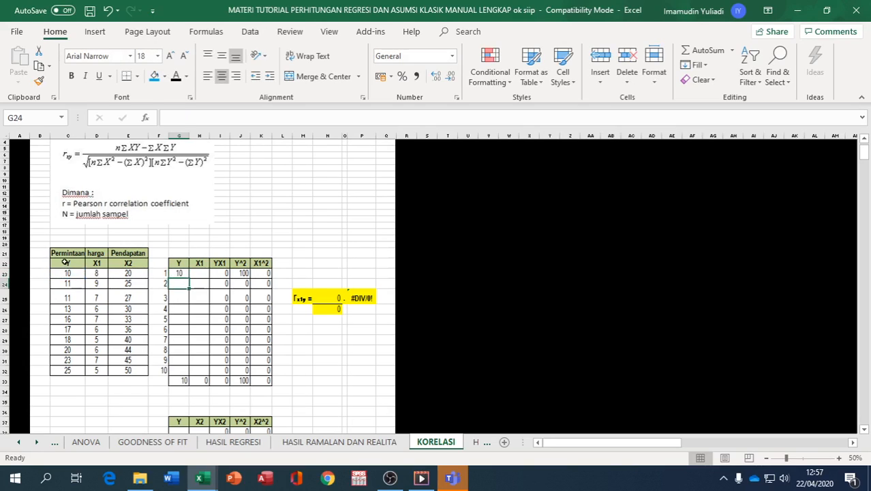
Copy the G23 link across to X1 and down to row 32, filling G23:H32 of the Y-X1 table
click(178, 272)
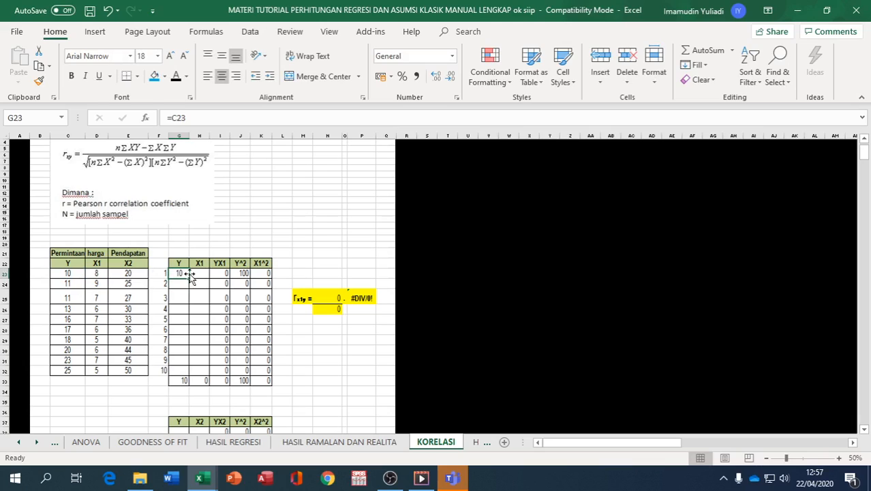
drag(195, 278, 212, 373)
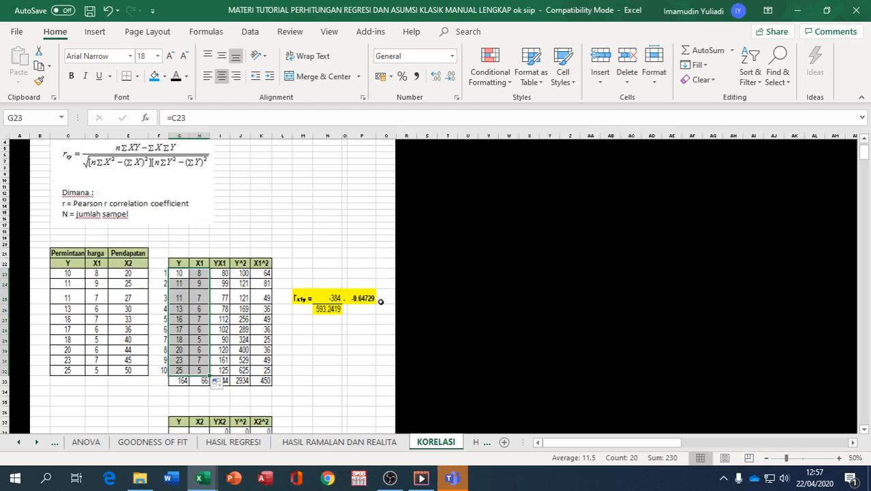
In the Y-X2 table, link the first Y cell G38 to =C23 and the first X2 cell H38 to =E23
scroll(385, 289, down, 1)
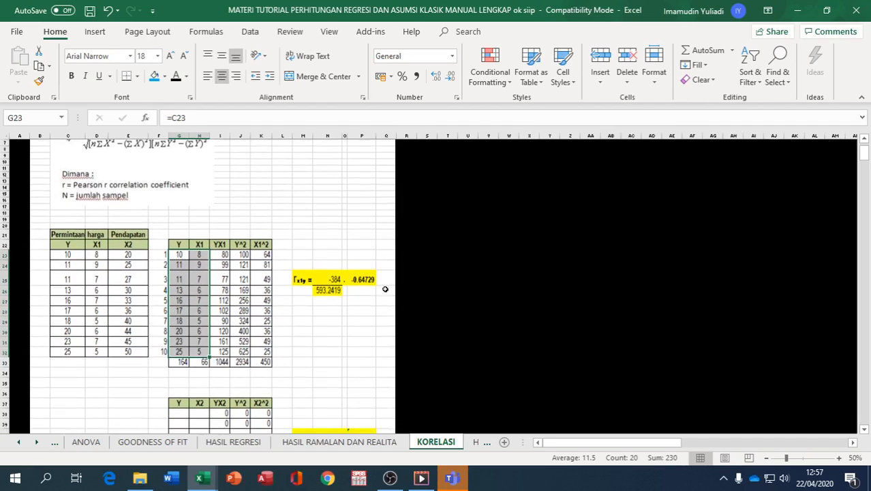
click(179, 411)
text(=)
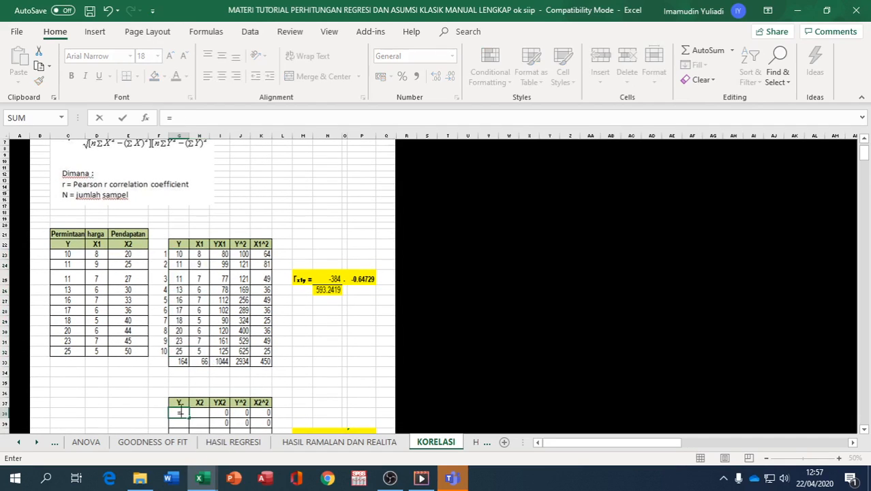
click(66, 253)
key(Return)
key(Up)
key(Right)
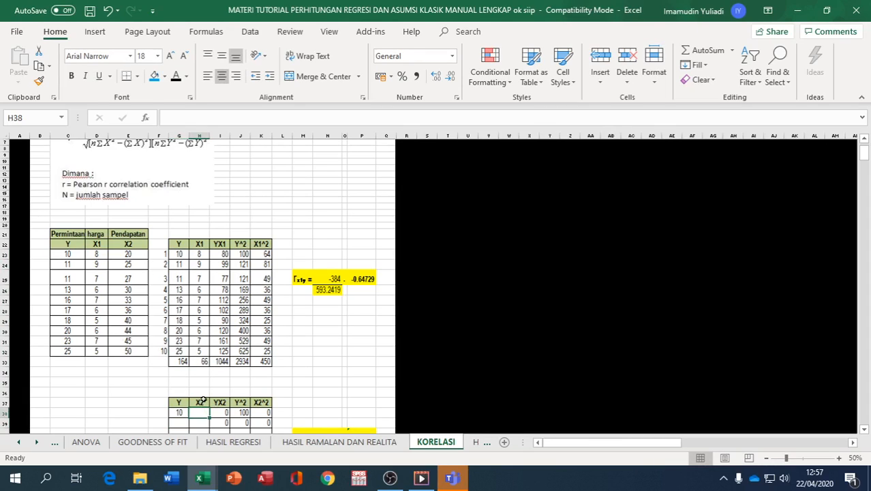
text(=)
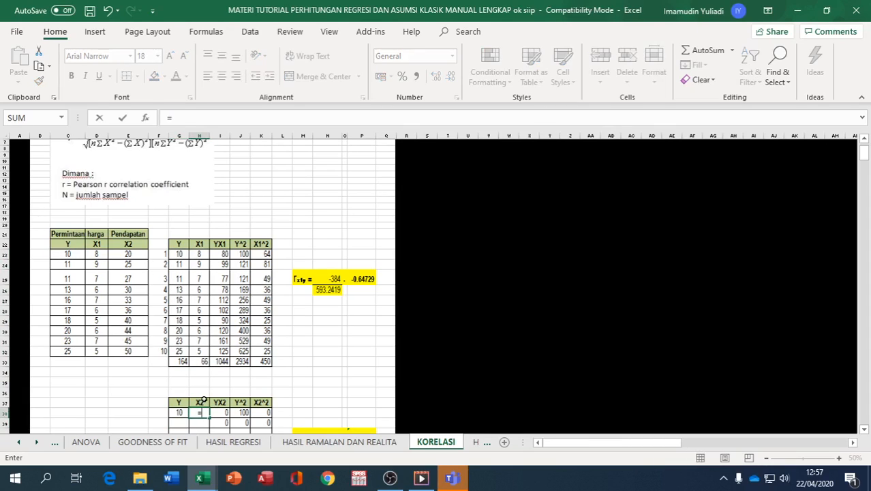
click(129, 254)
key(Return)
Fill the Y and X2 links in G38:H38 down to row 47 of the Y-X2 table
scroll(219, 356, down, 2)
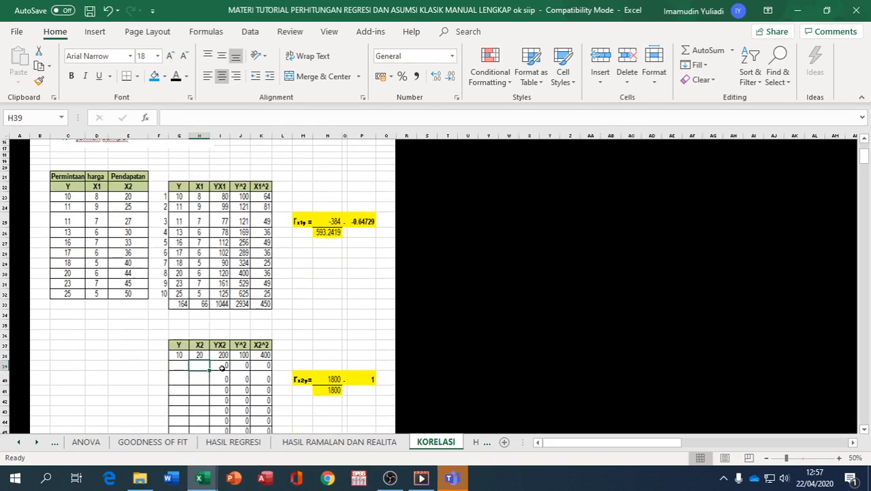
drag(181, 358, 204, 403)
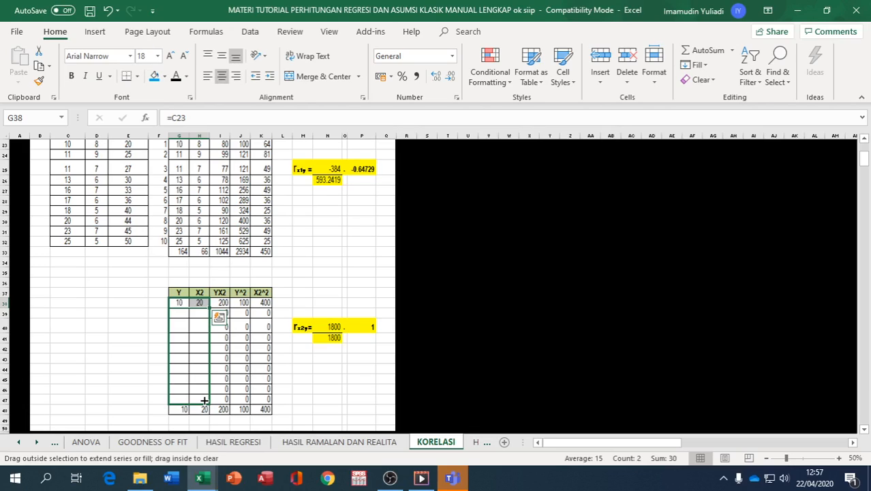
drag(205, 400, 205, 401)
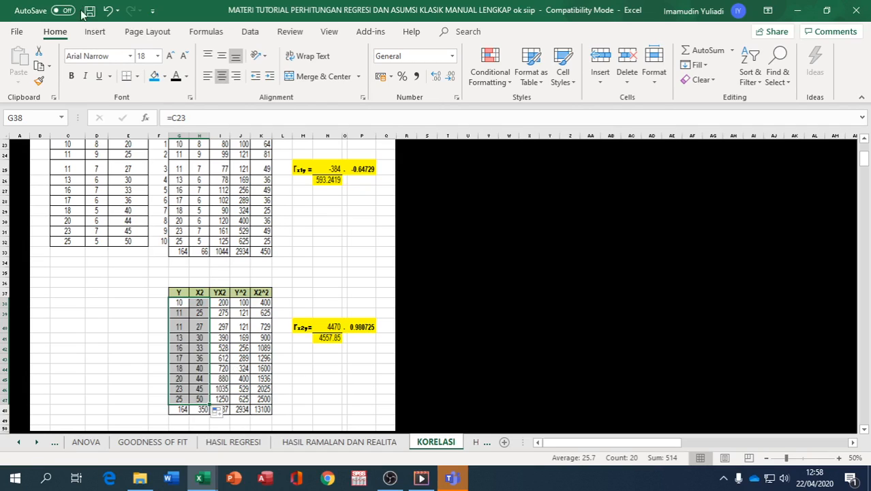
scroll(338, 247, up, 1)
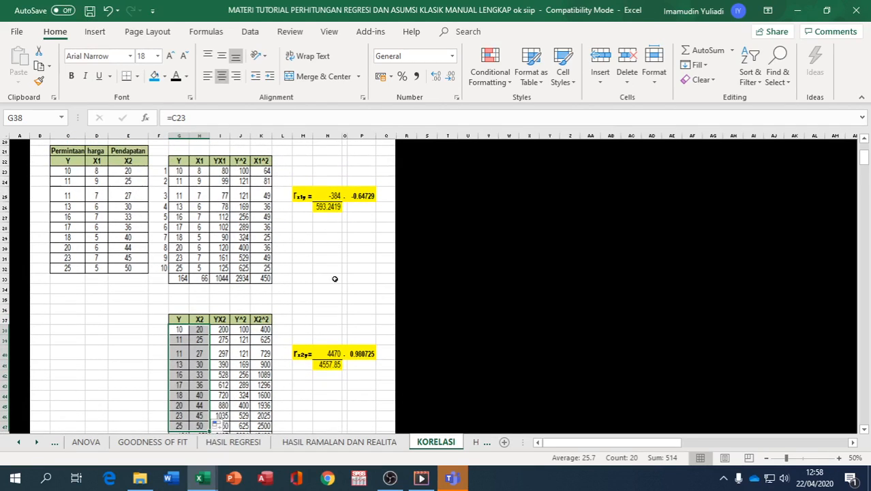
On the HETEROSKEDASTISITAS sheet, examine the Y, Ramalan Y', Residual ut and ut^2 columns with their Jumlah totals
click(475, 443)
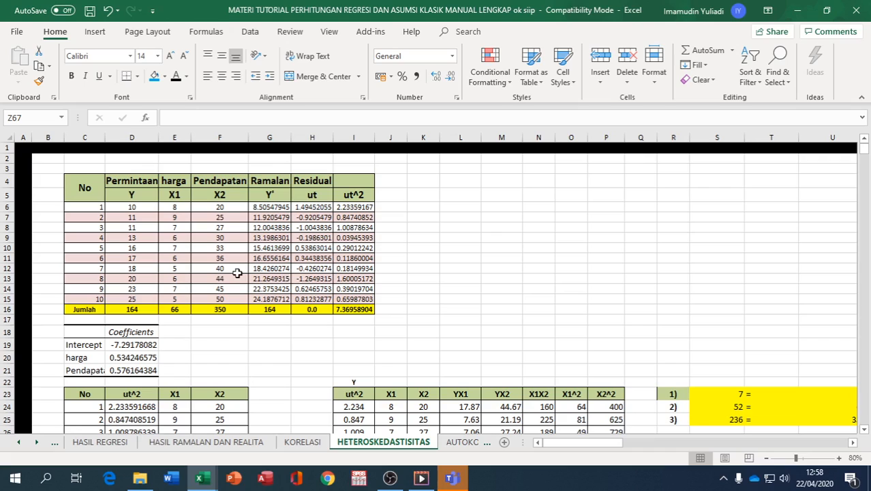
click(135, 210)
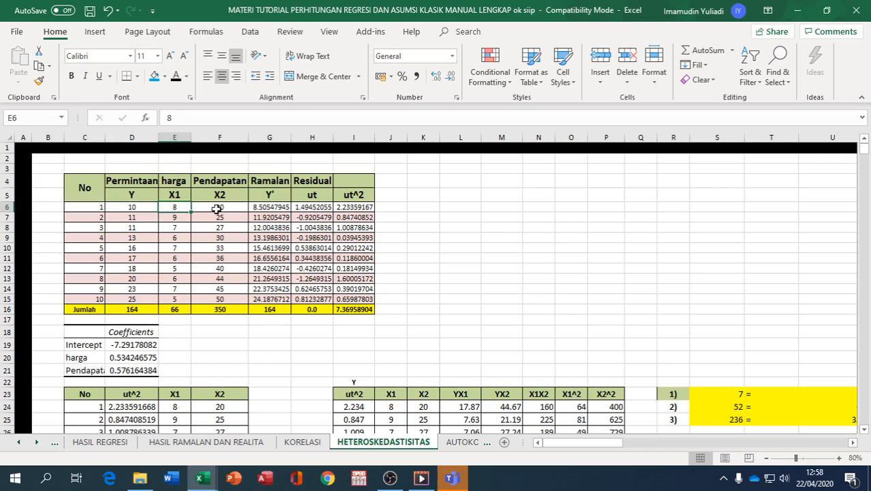
click(262, 208)
click(140, 310)
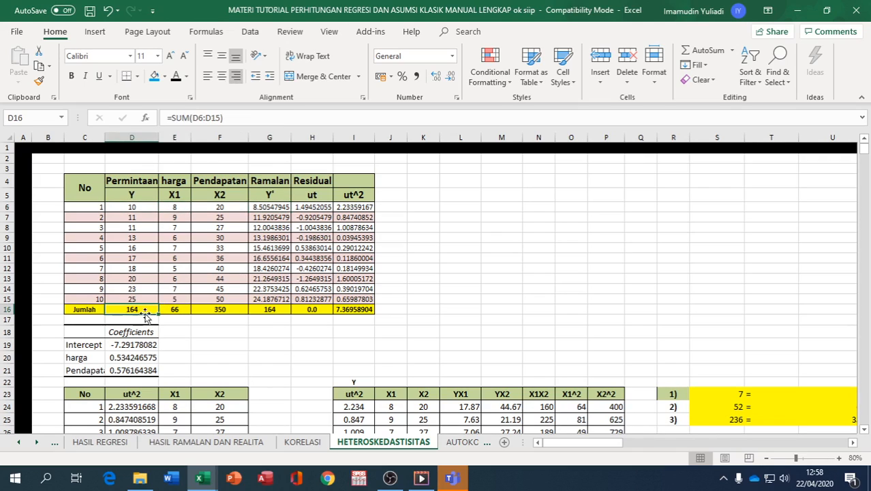
click(266, 310)
click(309, 197)
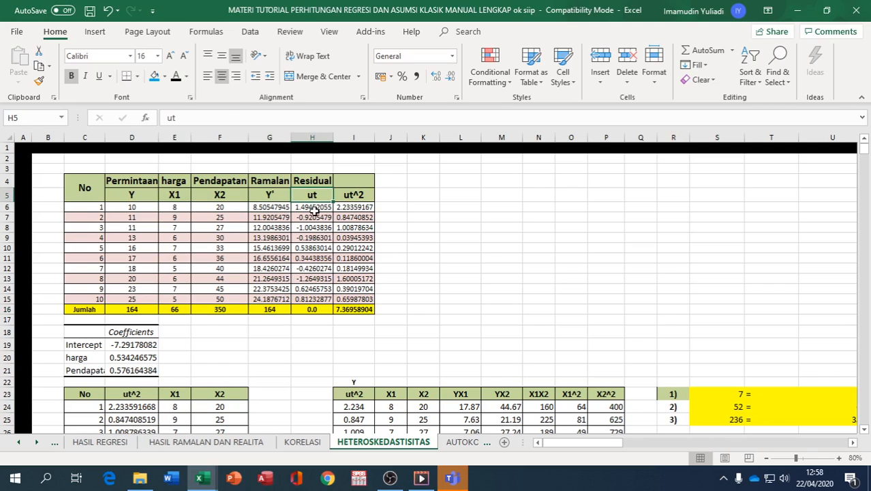
click(121, 209)
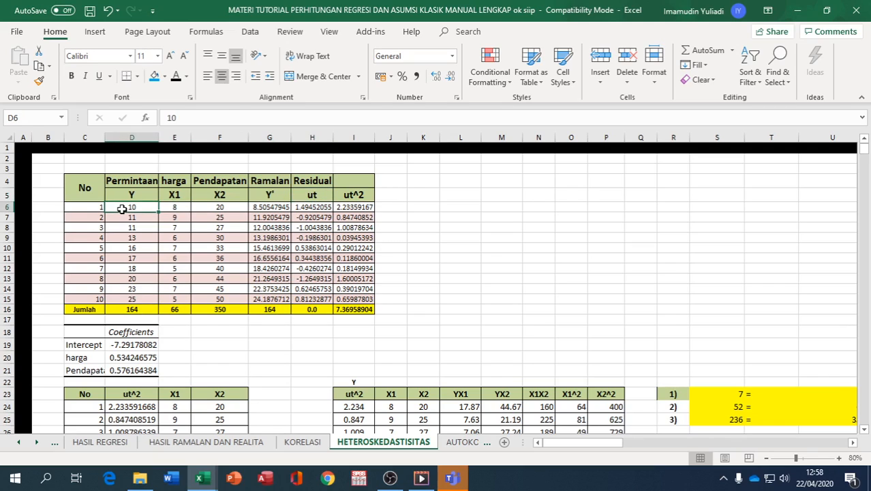
click(284, 209)
click(310, 207)
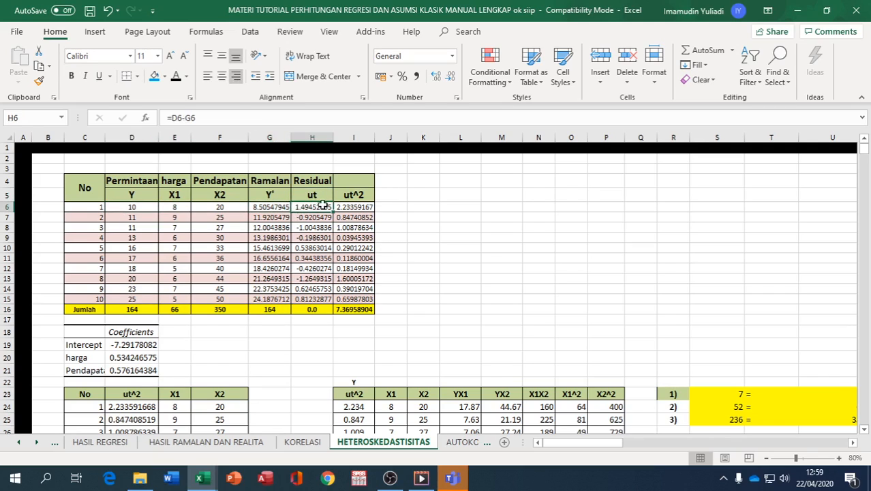
click(350, 308)
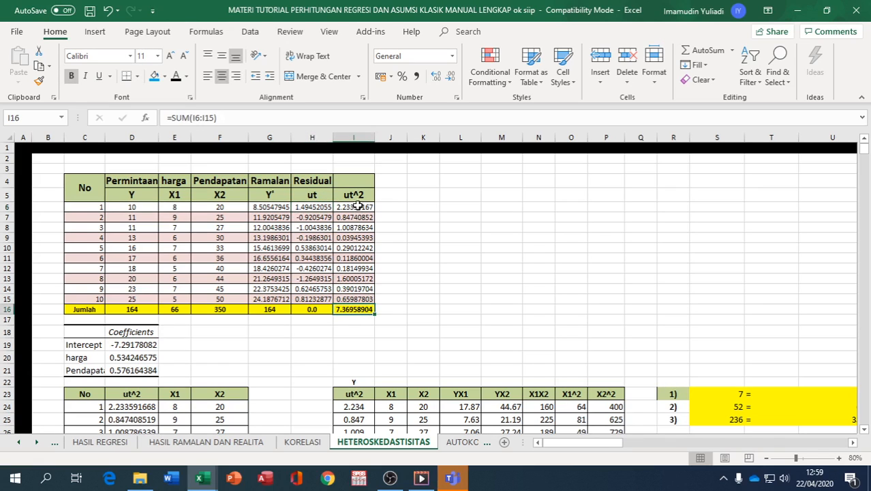
scroll(361, 266, down, 4)
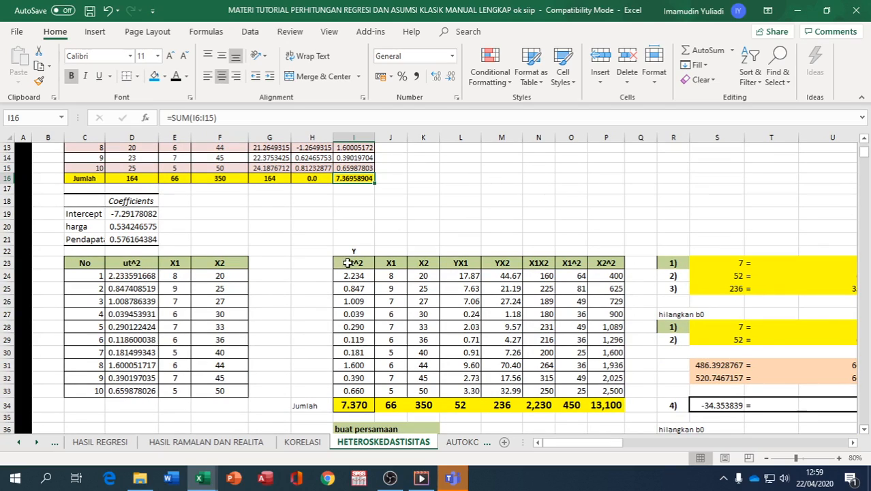
Review the coefficients, standard errors and t Stat calculations on the t HITUNG sheet
click(19, 443)
click(19, 443)
click(19, 443)
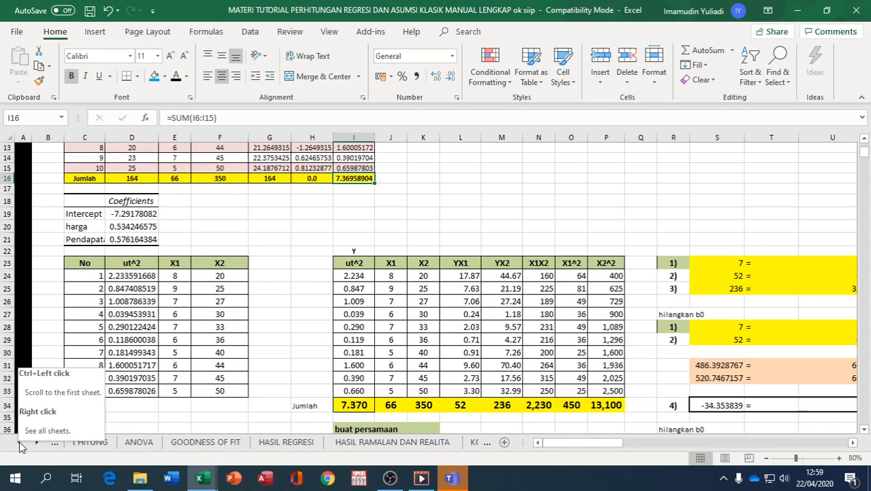
click(106, 443)
scroll(238, 354, up, 5)
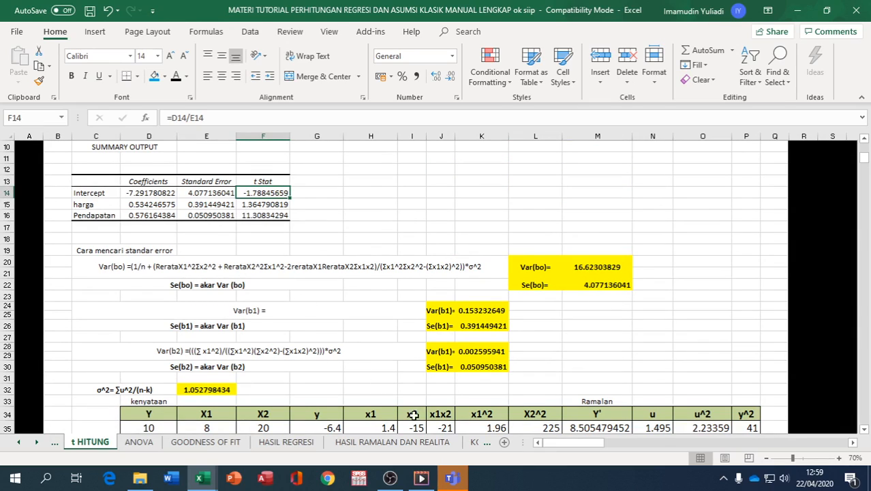
click(38, 442)
click(38, 442)
Back on the HETEROSKEDASTISITAS sheet, examine the auxiliary regression tables that use ut^2 as Y against X1 and X2
click(450, 442)
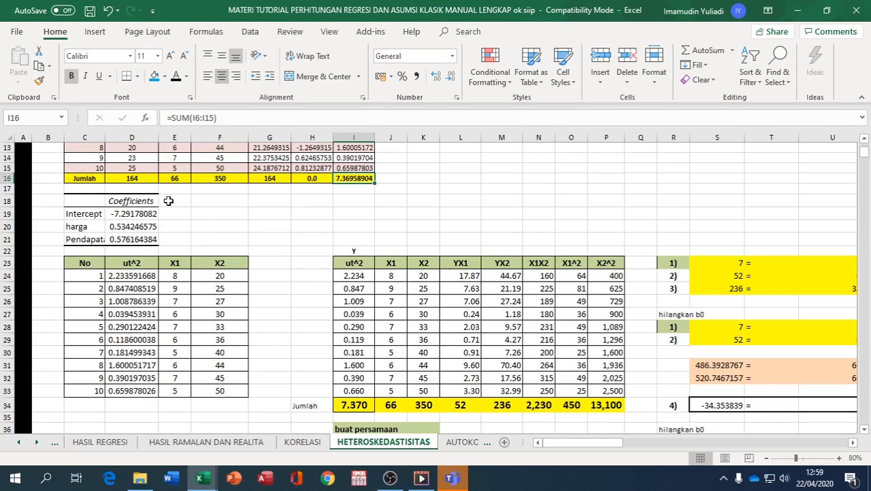
click(146, 273)
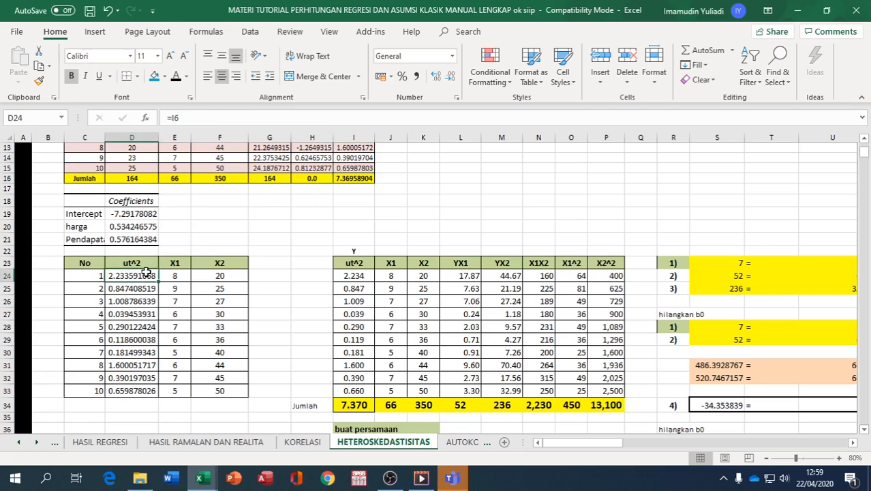
click(344, 263)
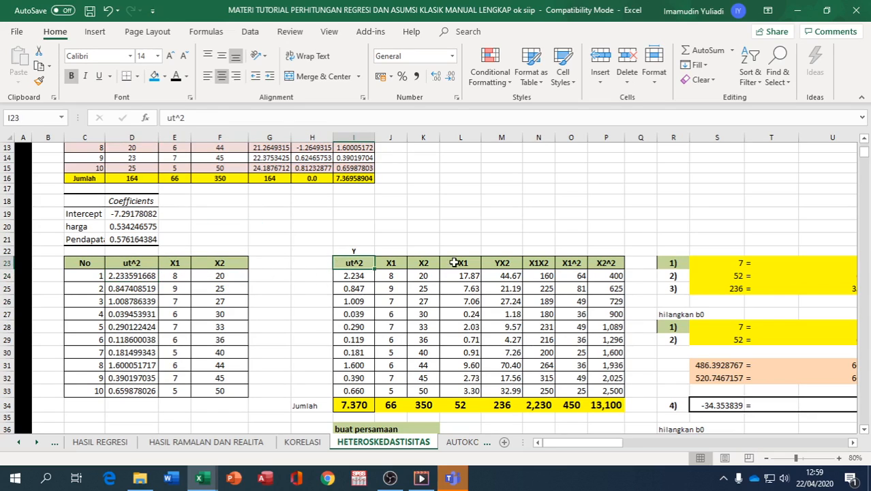
click(355, 248)
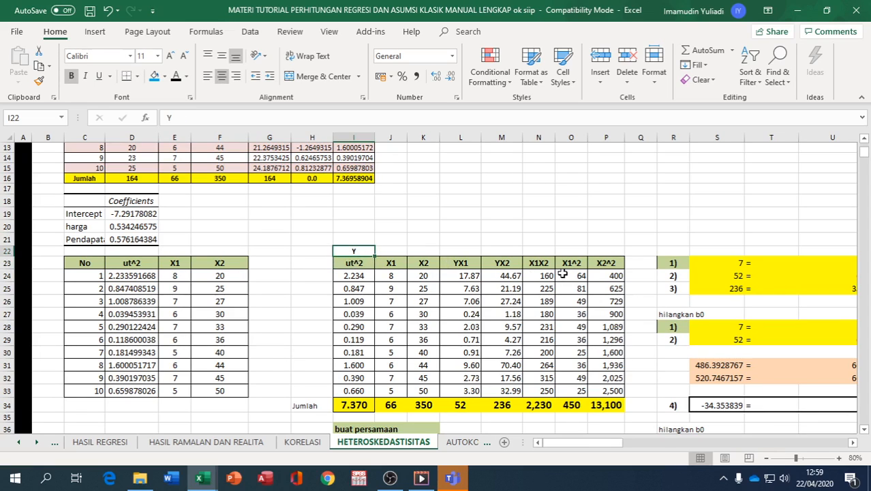
scroll(565, 273, down, 1)
Apply all borders to the Jumlah totals I34:P34 below the ut^2 calculation table
drag(352, 372, 604, 374)
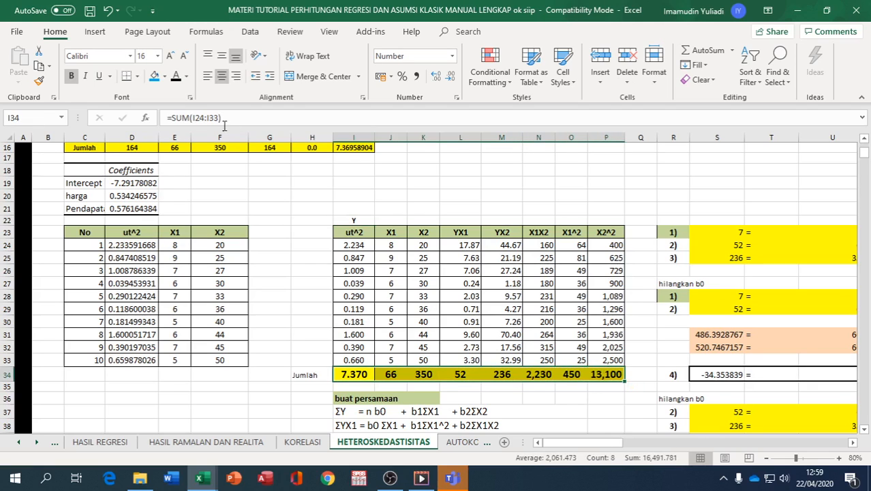
click(140, 79)
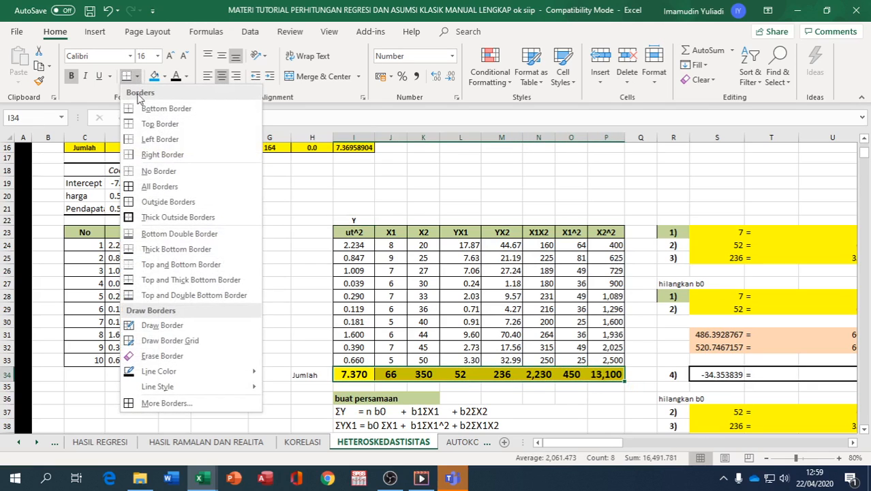
click(133, 185)
Format the ut^2 total in cell S23 of equation 1) as a number with 3 decimal places
scroll(337, 238, down, 1)
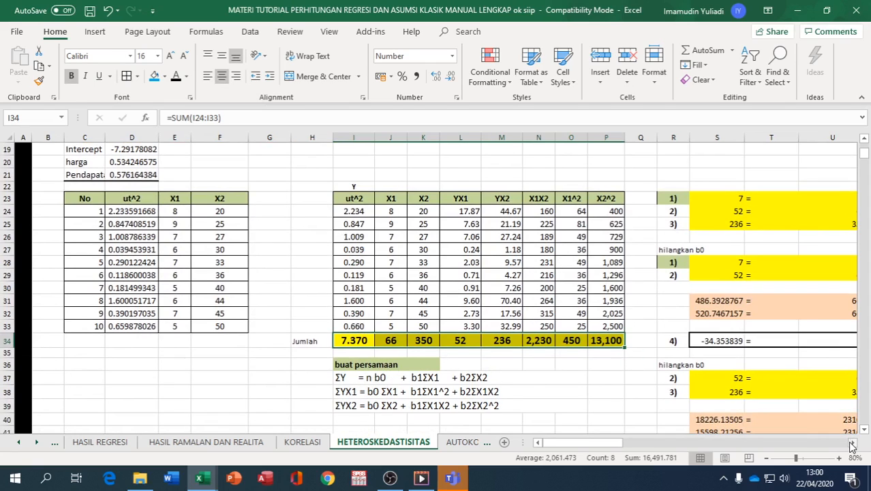
scroll(851, 444, right, 9)
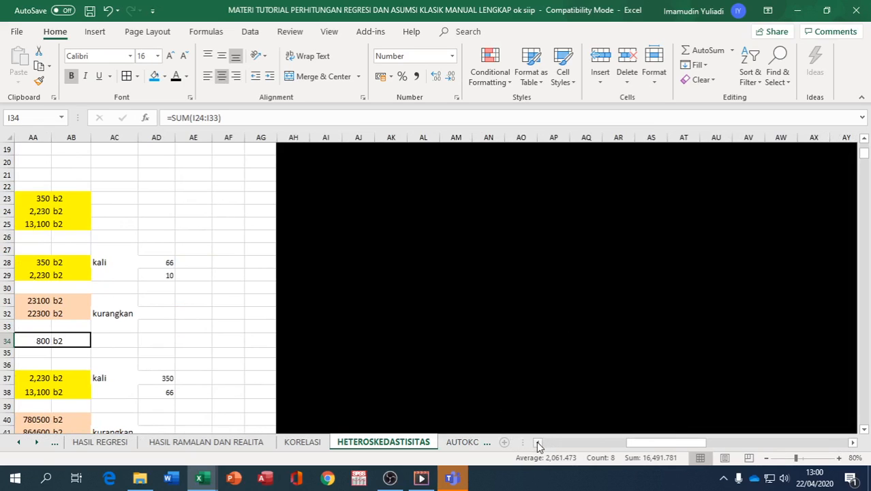
scroll(538, 443, left, 10)
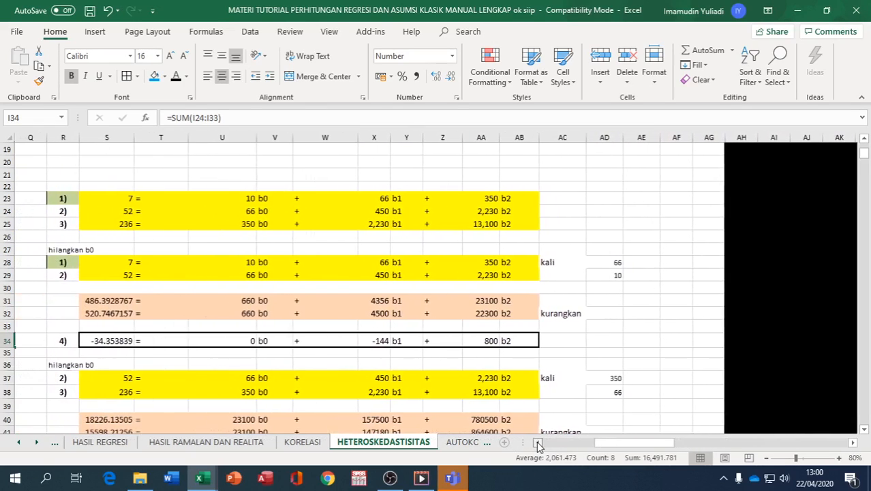
scroll(537, 443, left, 2)
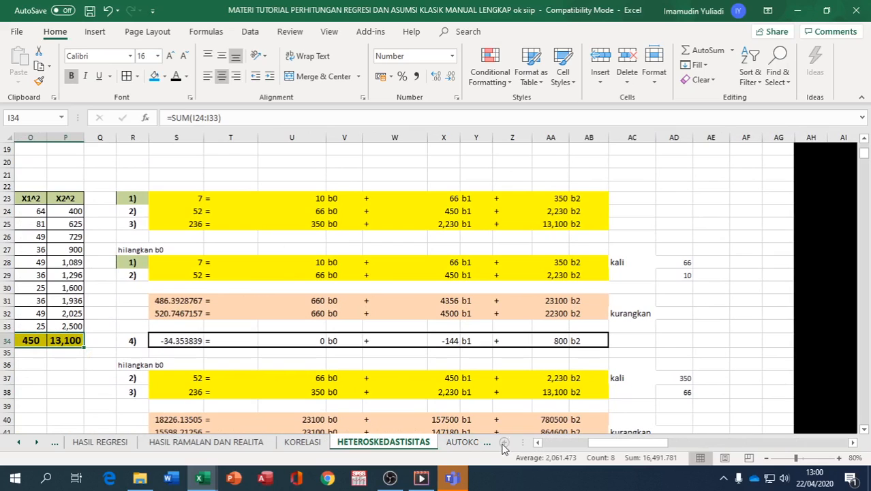
scroll(538, 443, left, 8)
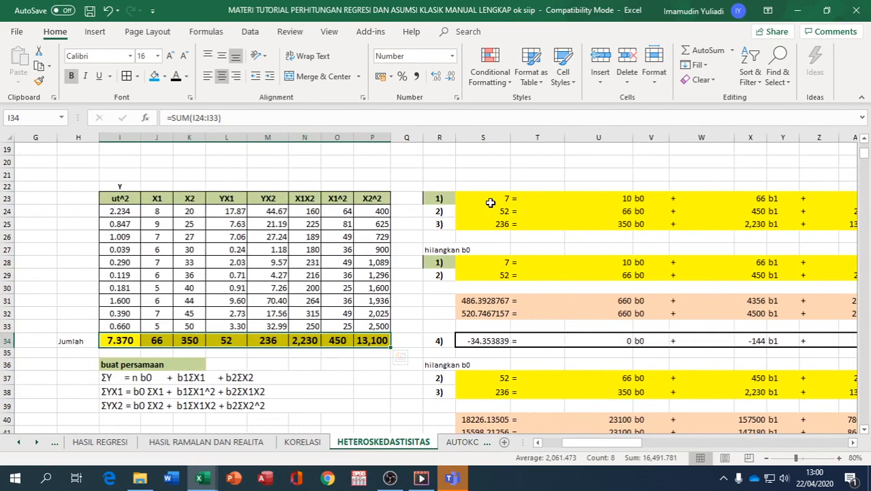
click(493, 199)
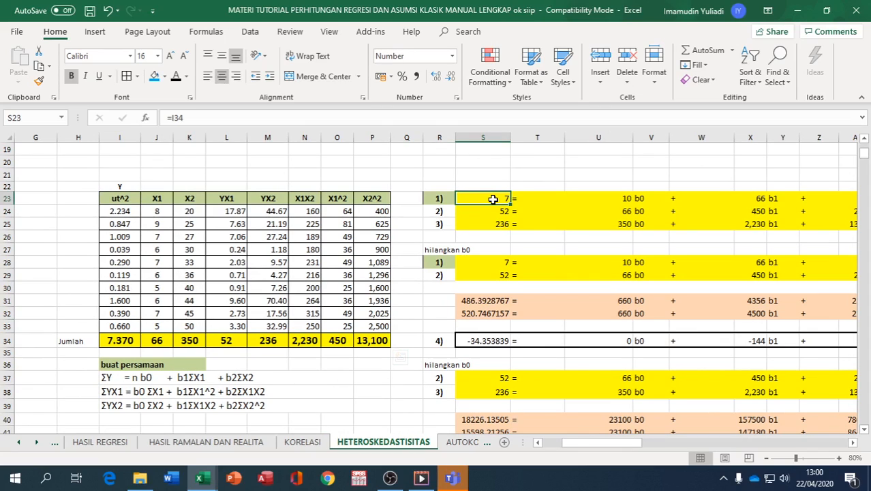
right_click(492, 199)
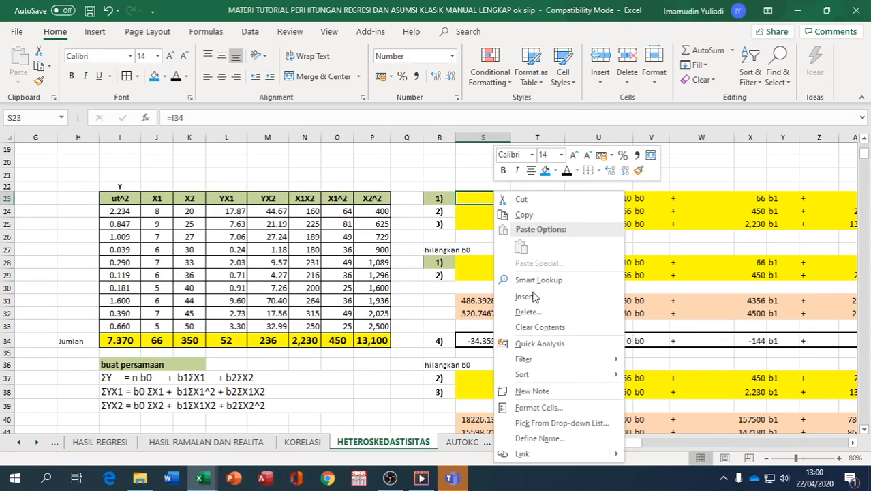
click(523, 406)
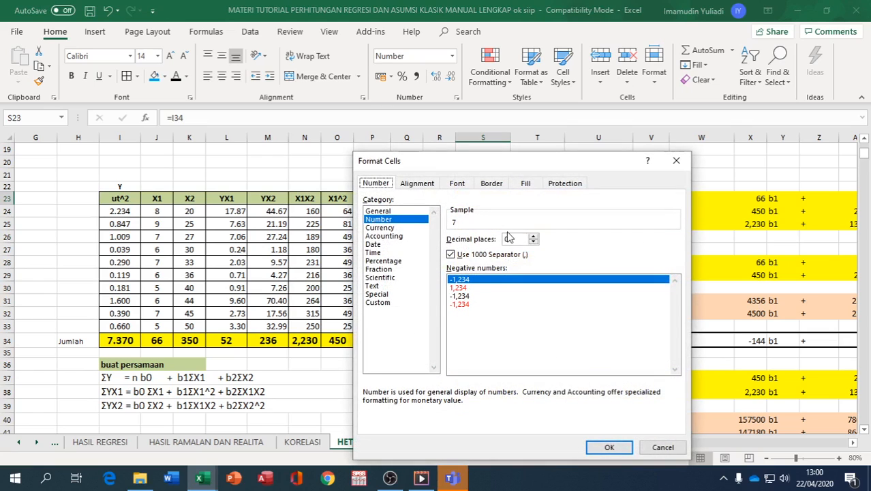
click(534, 236)
click(534, 236)
click(533, 237)
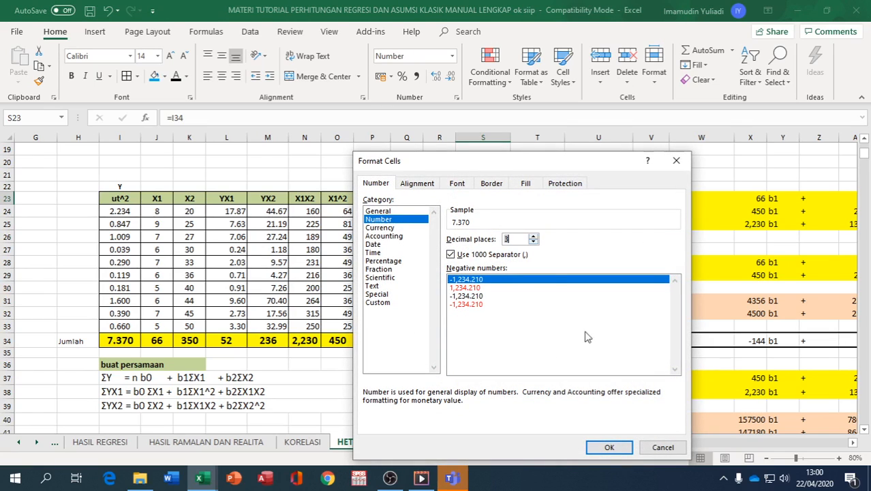
click(610, 446)
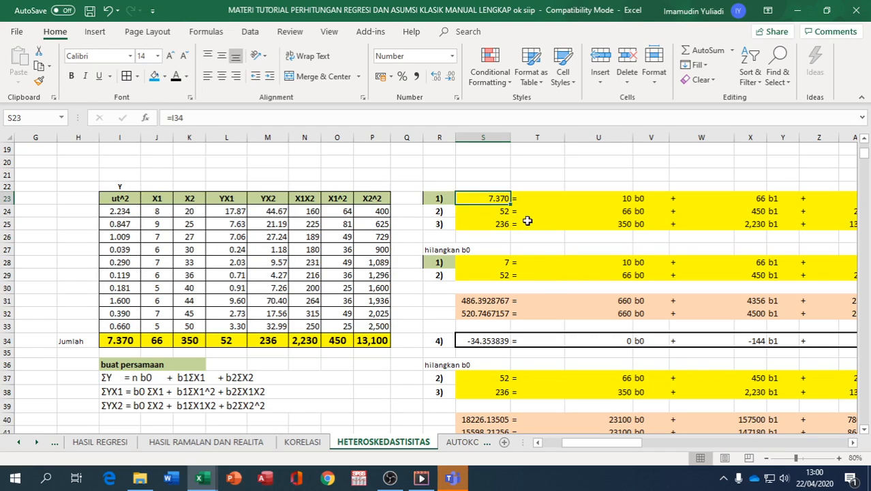
Review the b0, b1 and b2 results, the regression summary's standard errors, and the standard error formulas below them
scroll(526, 223, down, 8)
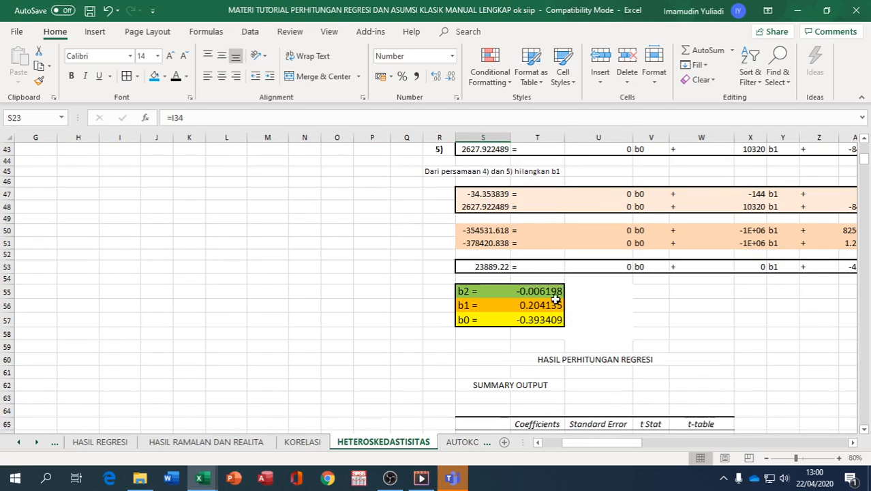
scroll(542, 295, down, 1)
scroll(542, 296, down, 1)
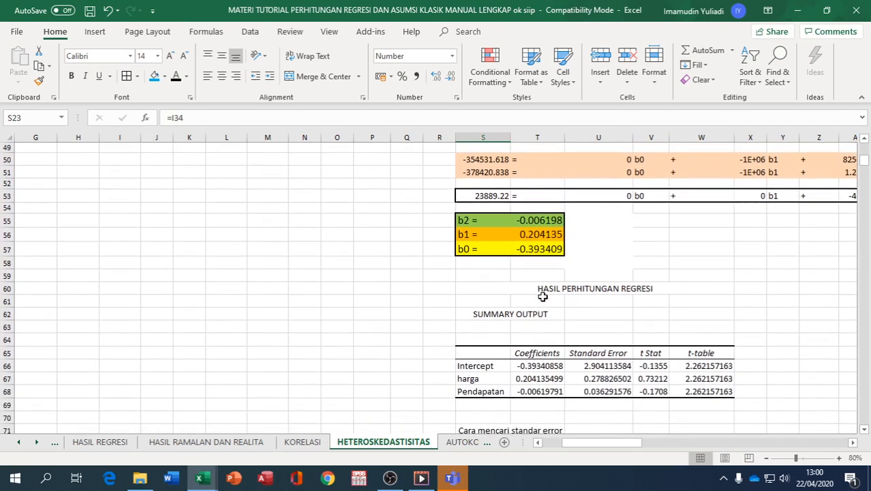
click(589, 365)
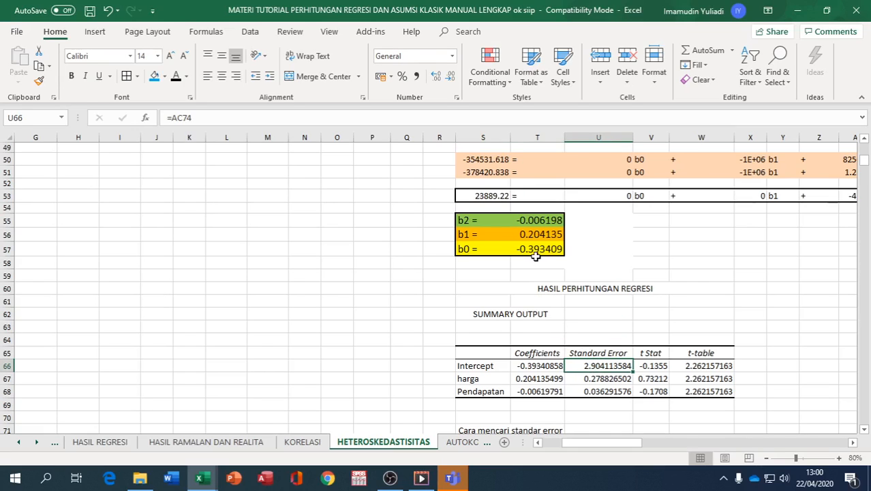
scroll(592, 360, down, 4)
scroll(594, 359, down, 1)
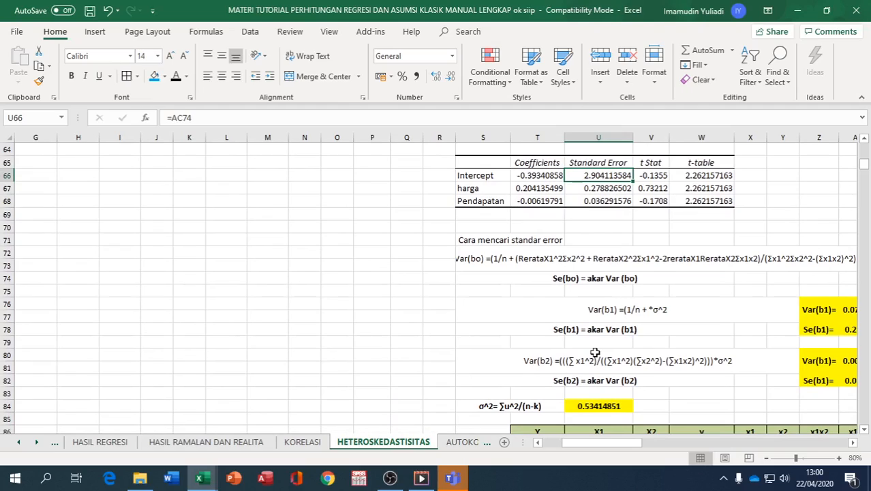
Delete the incomplete expression from the Var(b1) formula text in merged cell S76, keeping only "Var(b1) ="
click(602, 312)
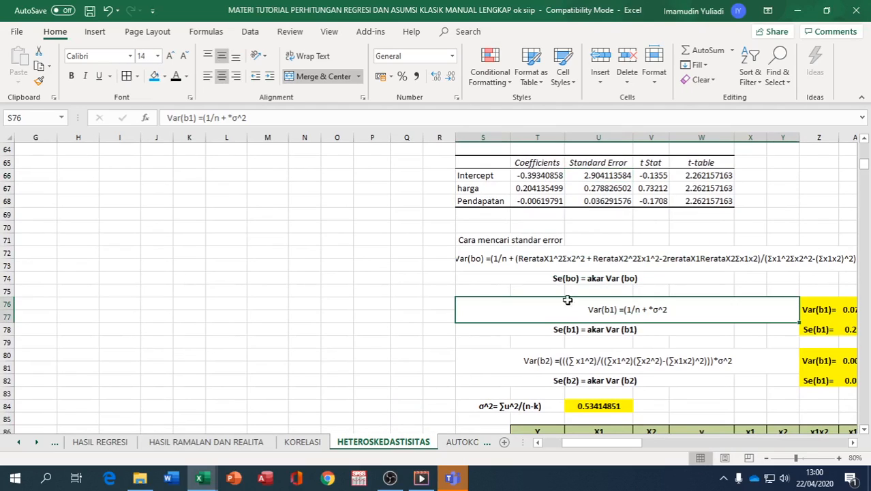
click(252, 118)
key(BackSpace)
key(BackSpace)
key(BackSpace)
key(BackSpace)
key(BackSpace)
key(BackSpace)
key(BackSpace)
key(BackSpace)
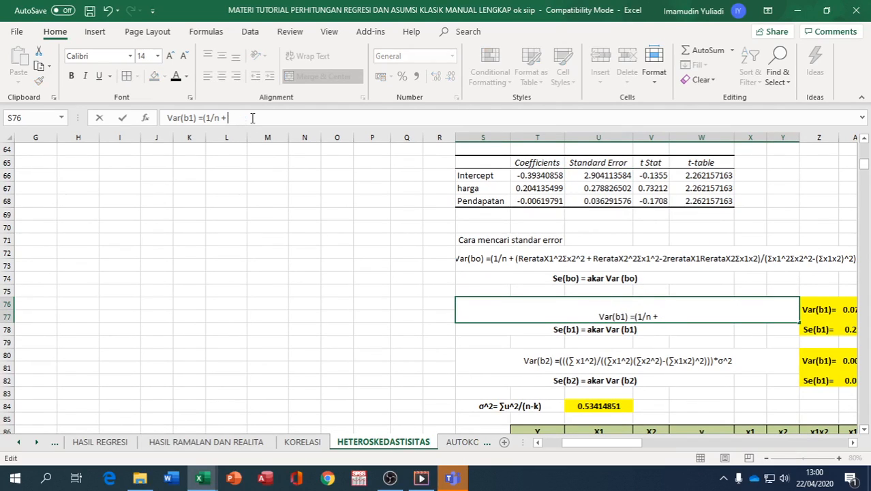
key(BackSpace)
key(BackSpace)
key(BackSpace)
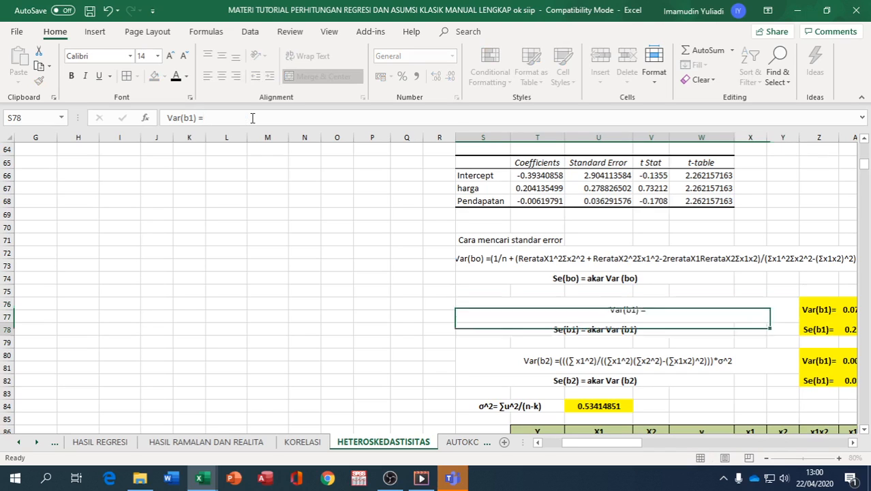
key(Return)
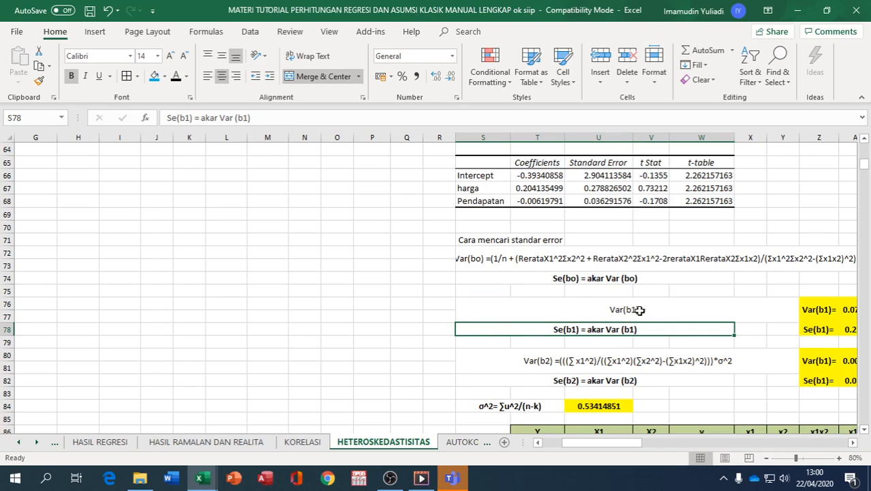
Examine the deviation table below the standard error formulas and compare the t Stat and t-table formulas in the regression summary
click(675, 309)
scroll(721, 308, down, 5)
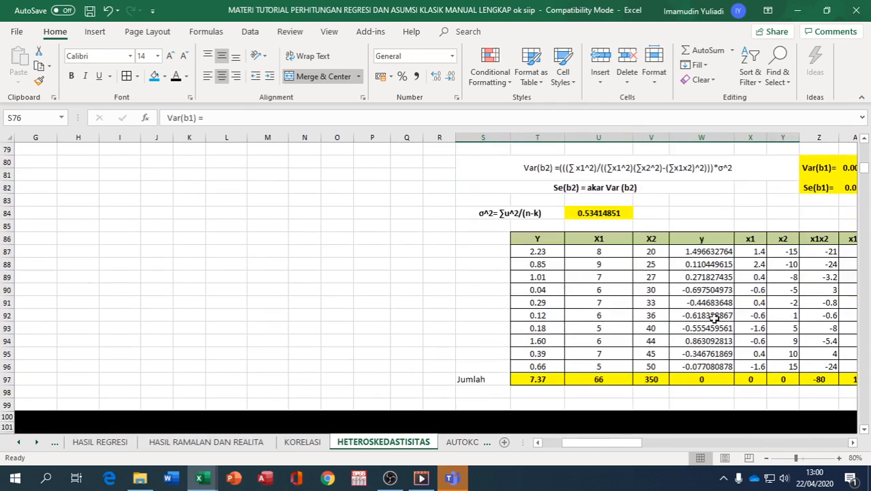
scroll(748, 370, up, 7)
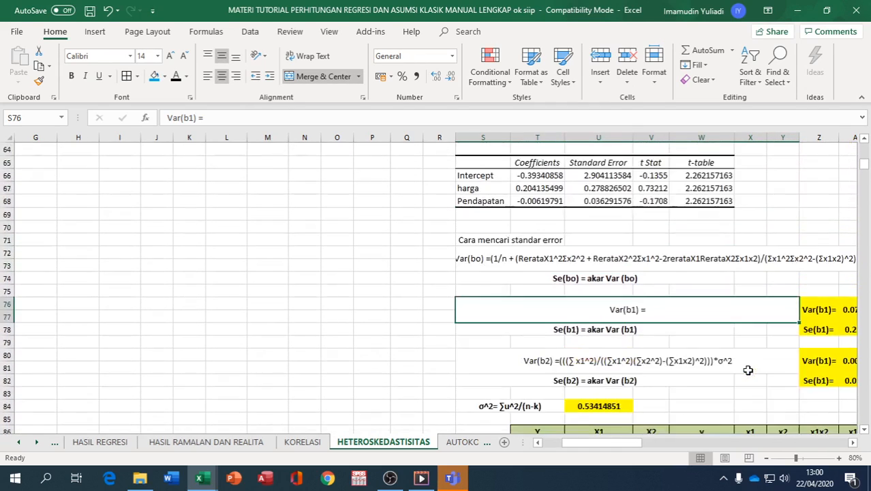
click(697, 251)
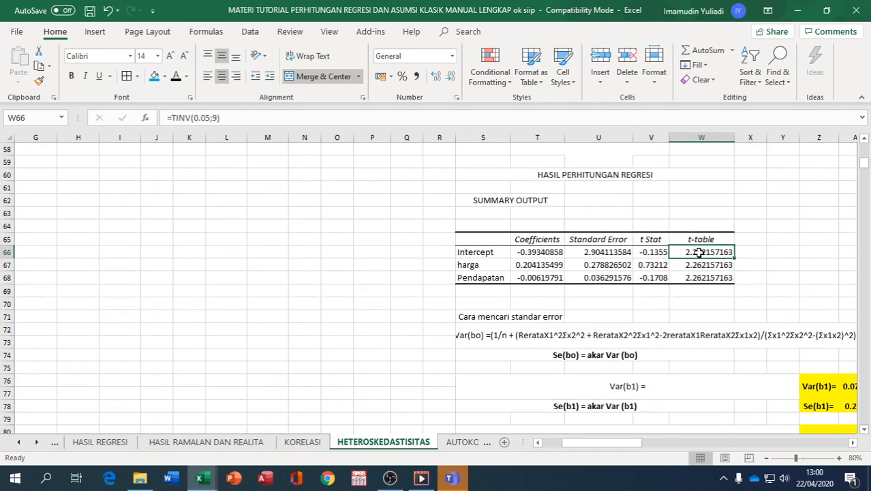
click(698, 267)
click(655, 251)
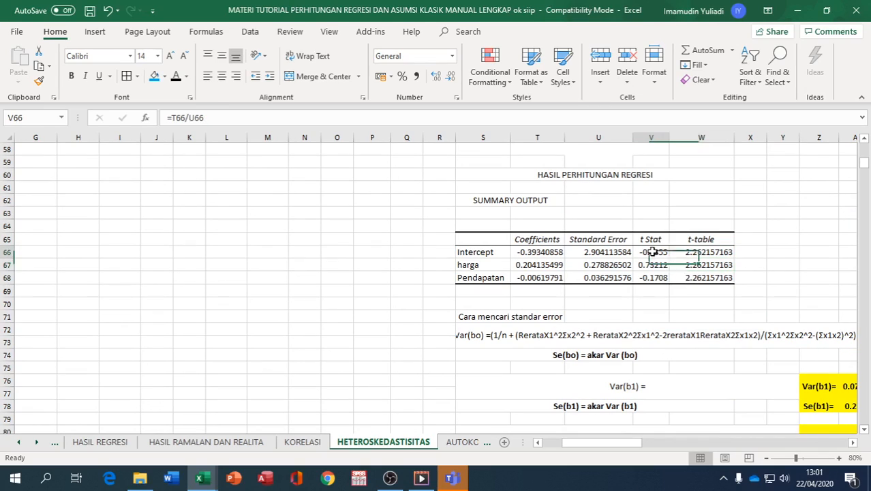
click(654, 265)
click(651, 277)
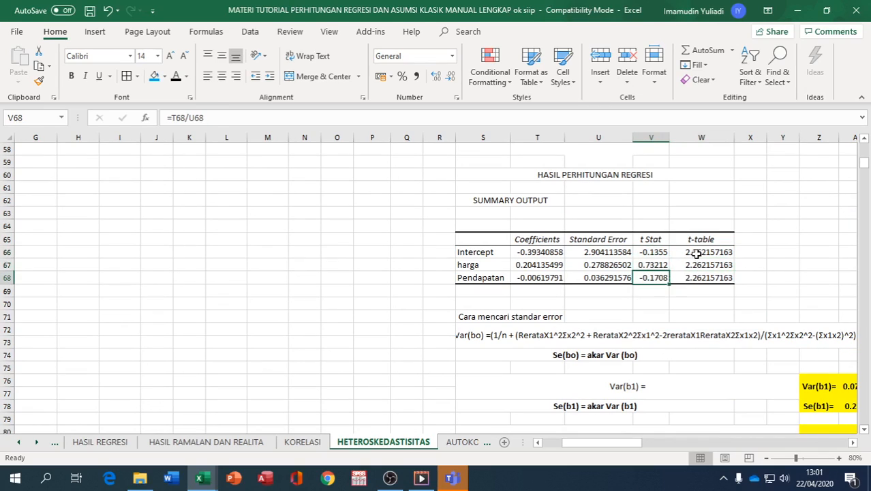
click(696, 252)
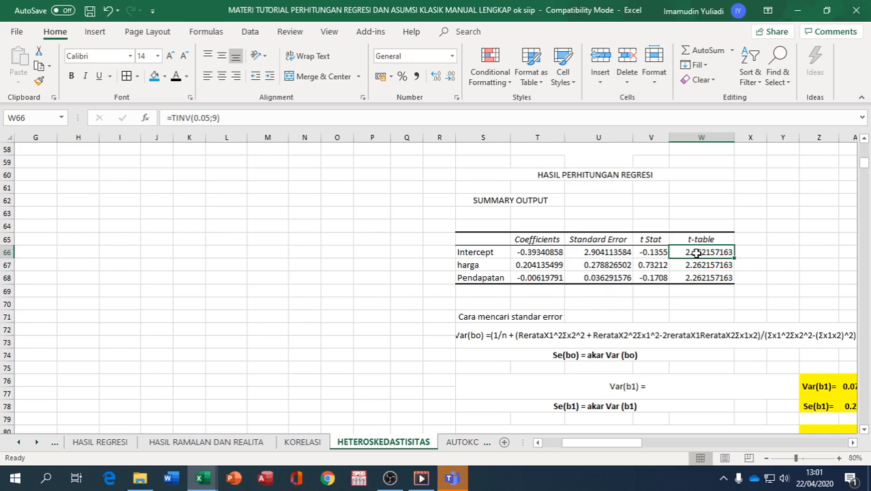
scroll(694, 252, up, 3)
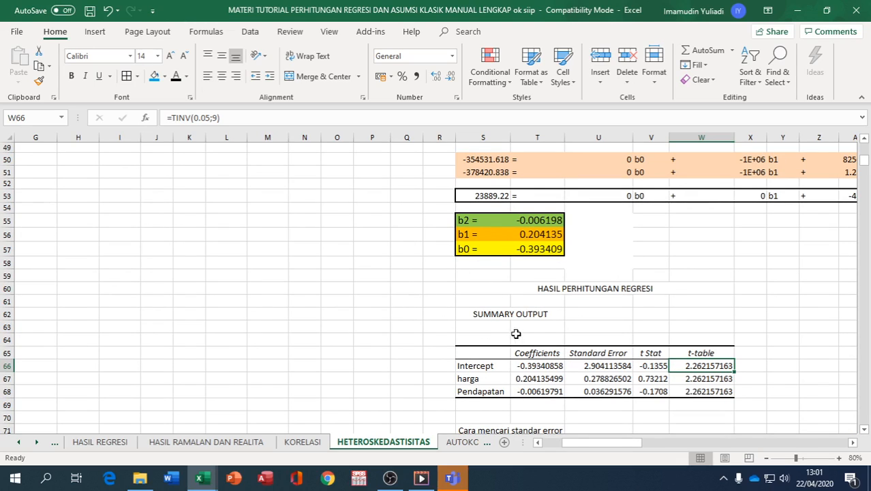
Open the AUTOKORELASI sheet to examine the autocorrelation test table
click(466, 442)
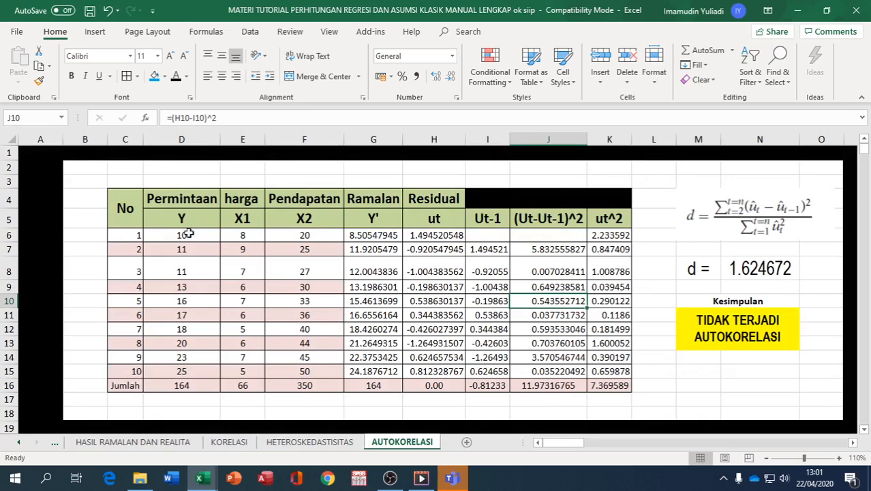